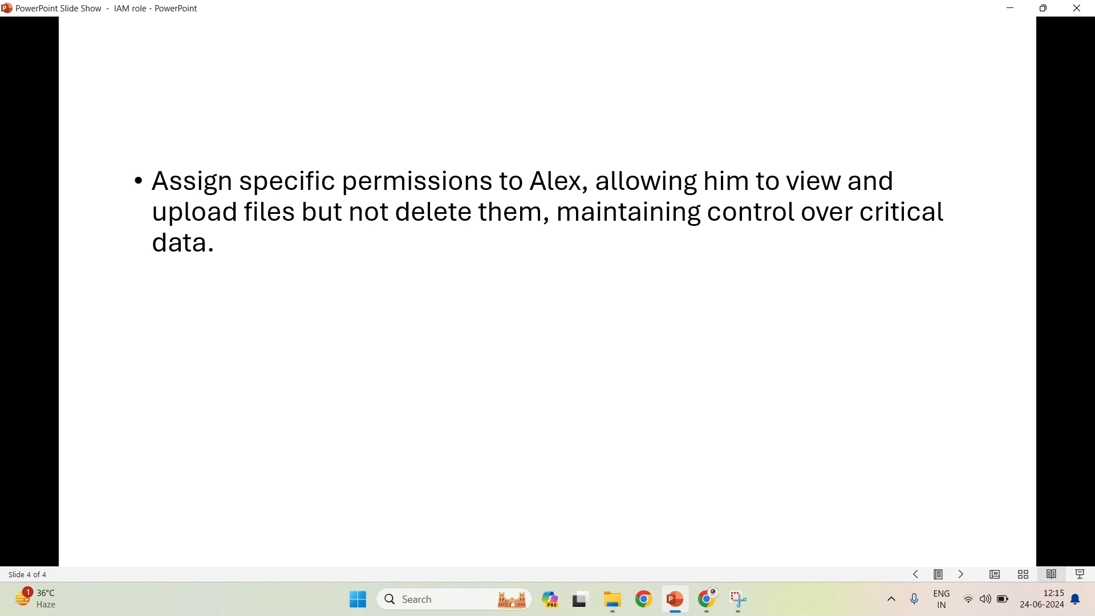
Switch to the AWS console in Chrome and start creating a new user in IAM
click(718, 597)
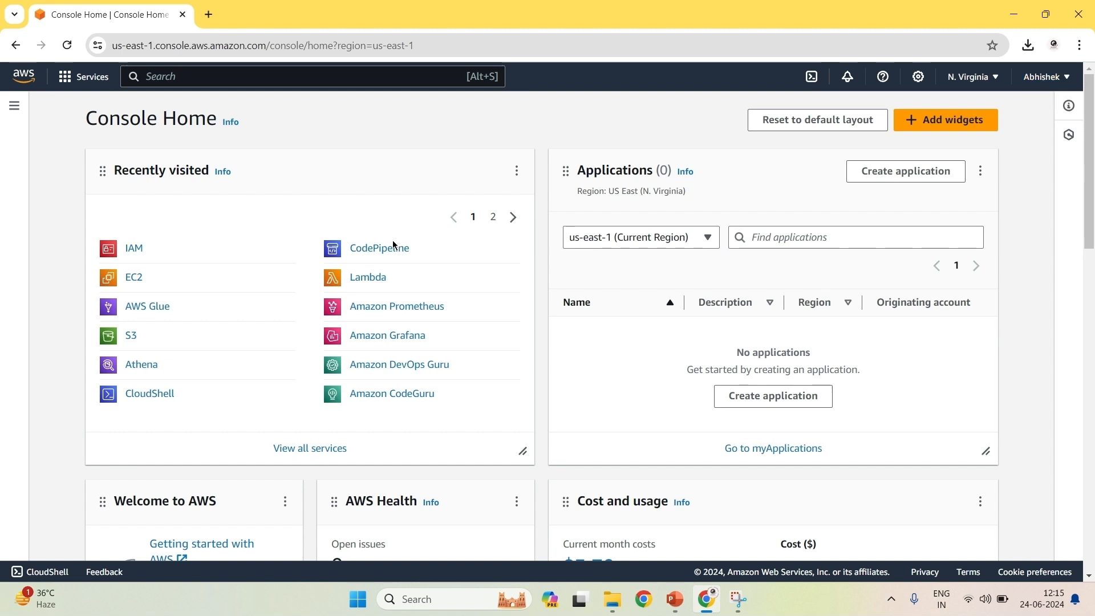
click(133, 251)
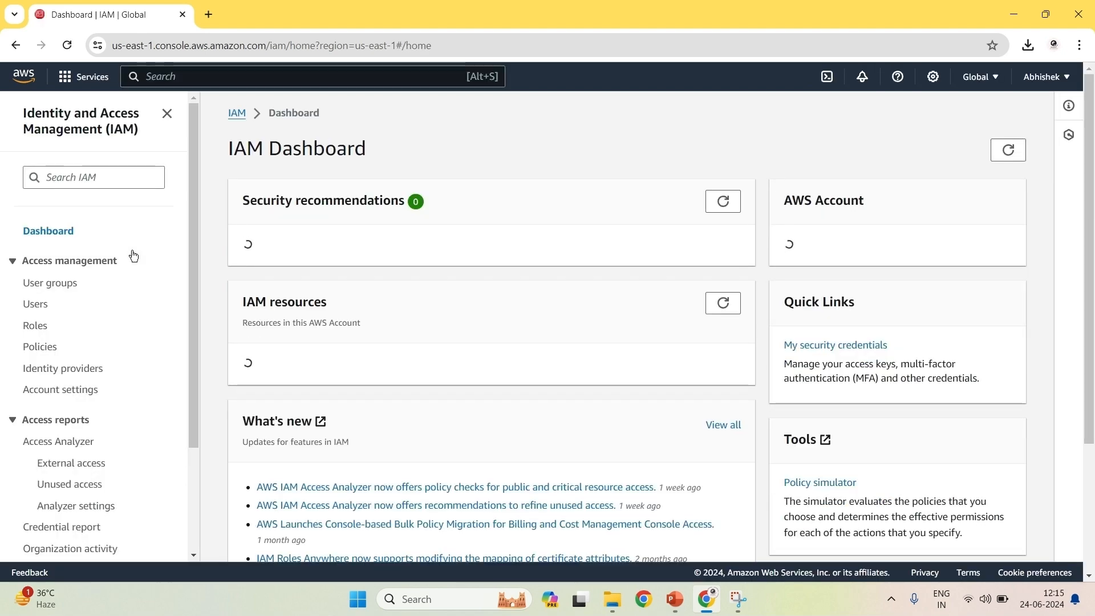
click(51, 305)
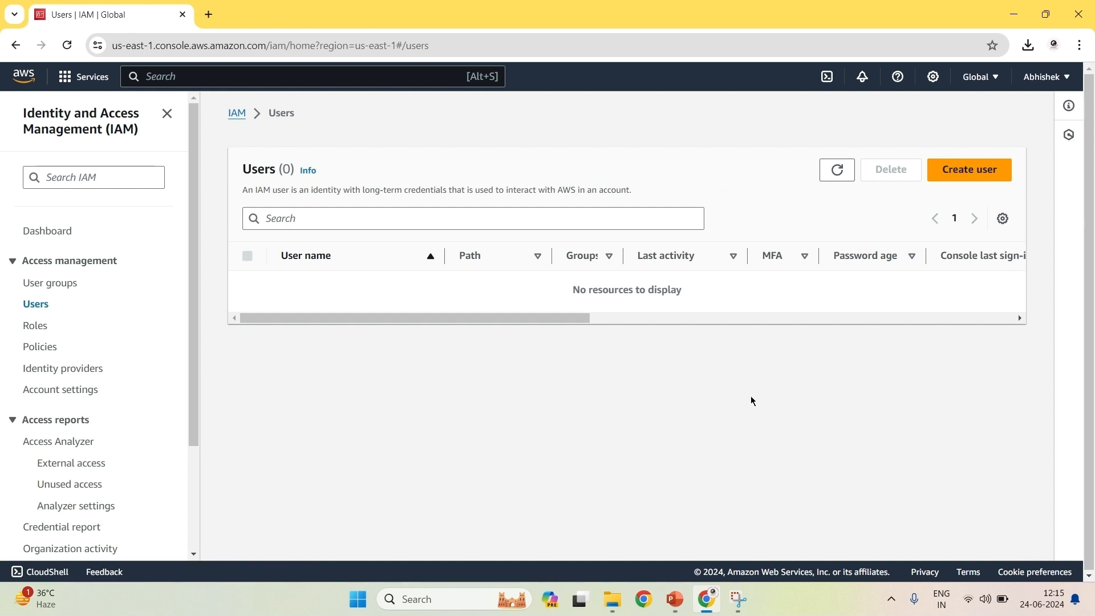
click(968, 171)
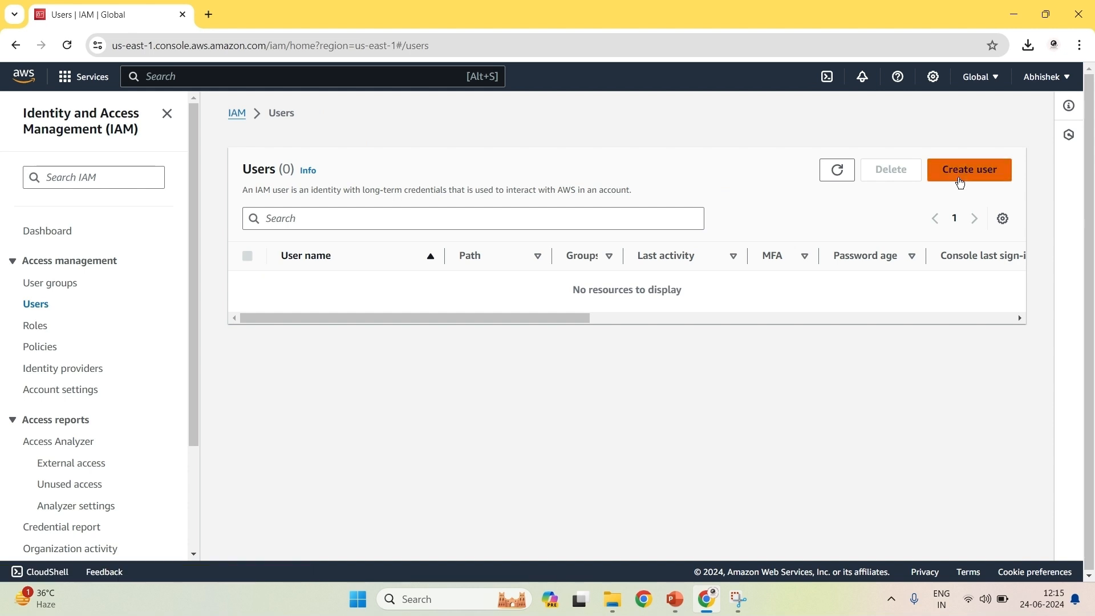
Enter the new user's name and enable console access as an IAM user with an autogenerated password and no required password reset
click(390, 273)
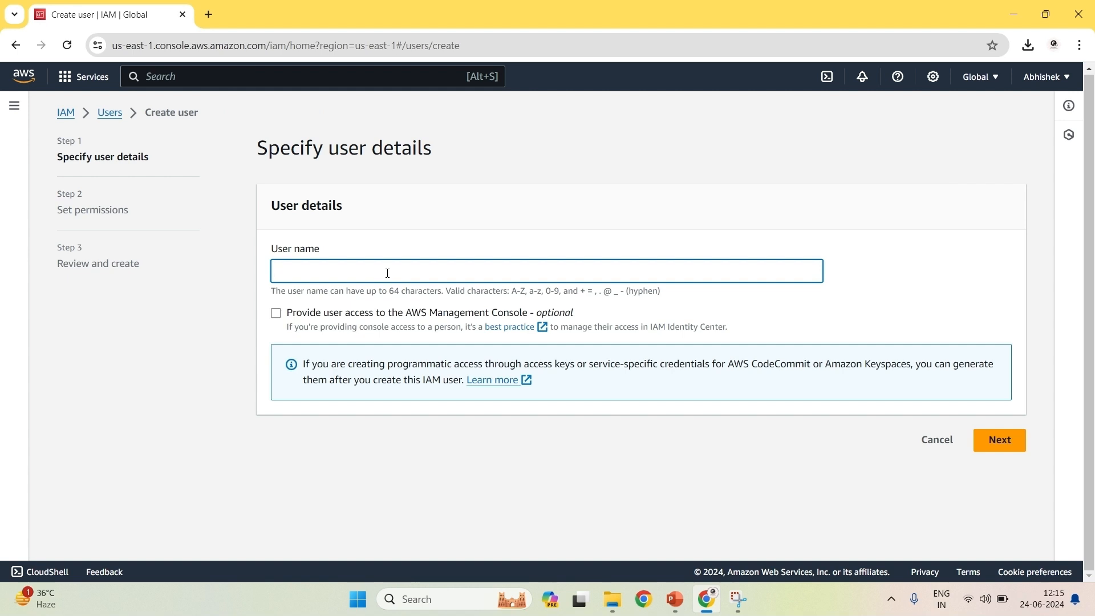
text(Alex)
click(281, 315)
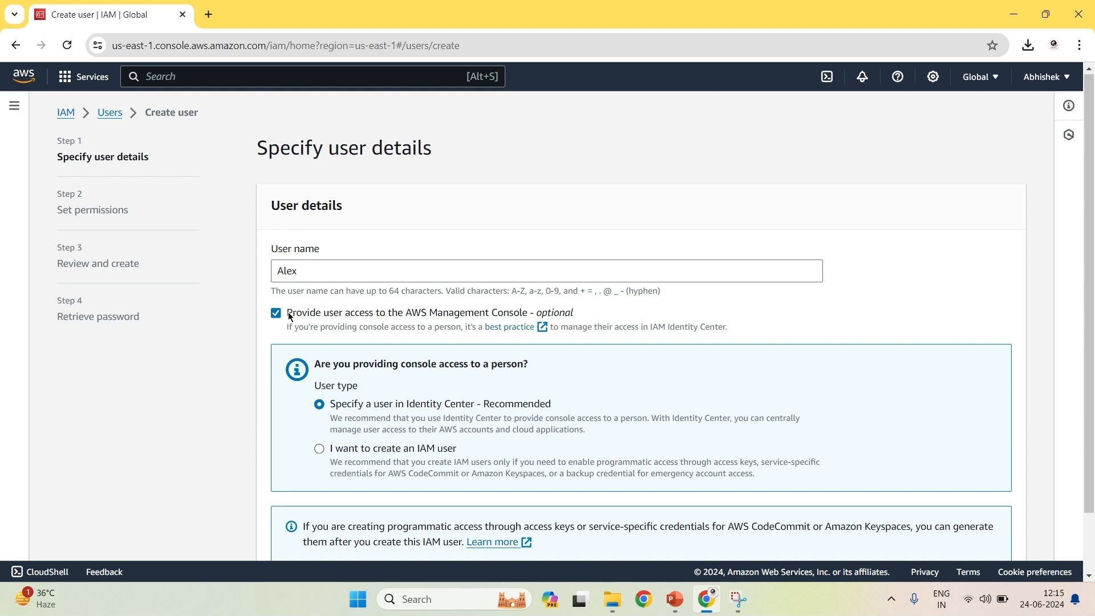
scroll(456, 367, down, 2)
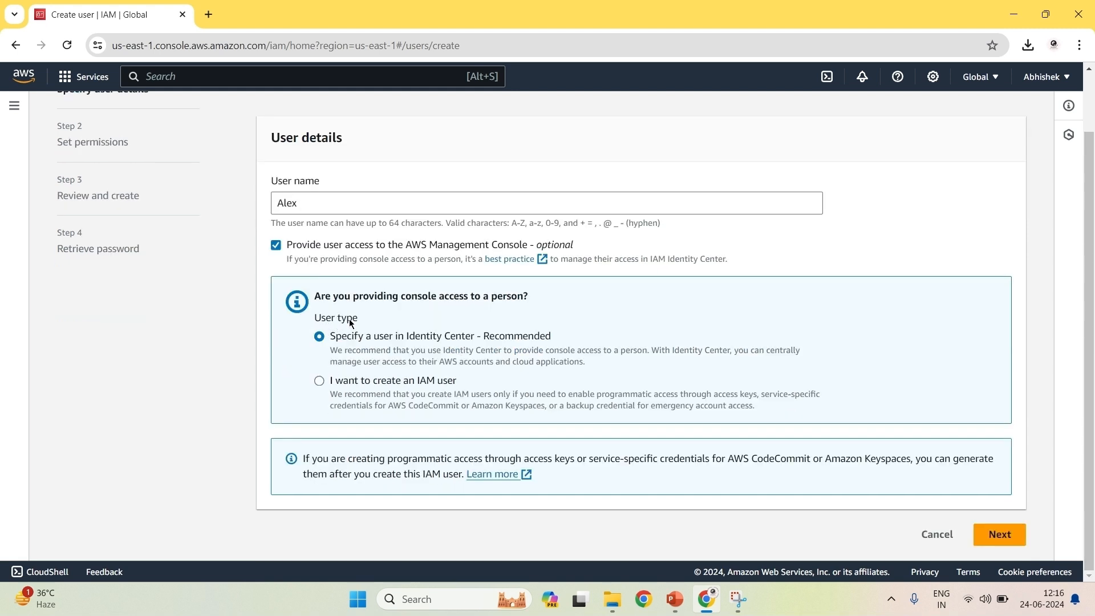
click(320, 381)
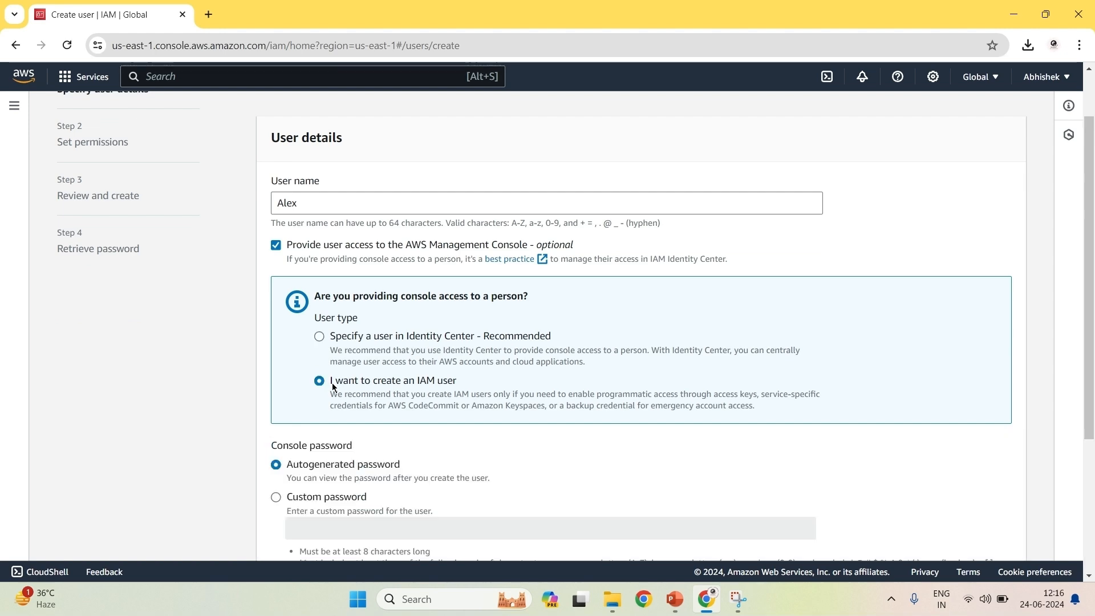
scroll(440, 431, down, 2)
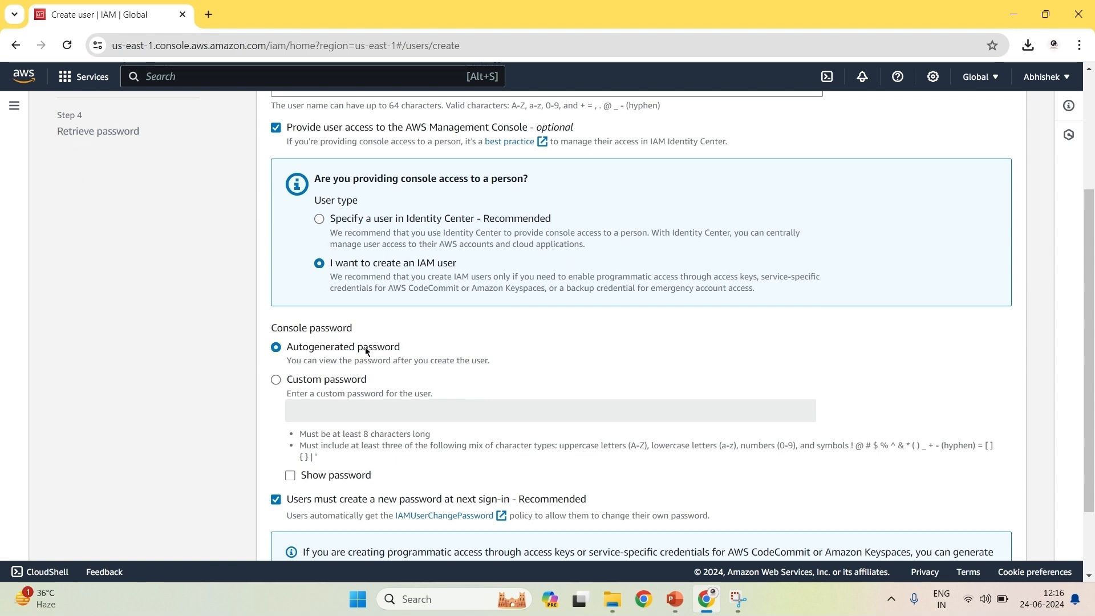
scroll(366, 352, down, 1)
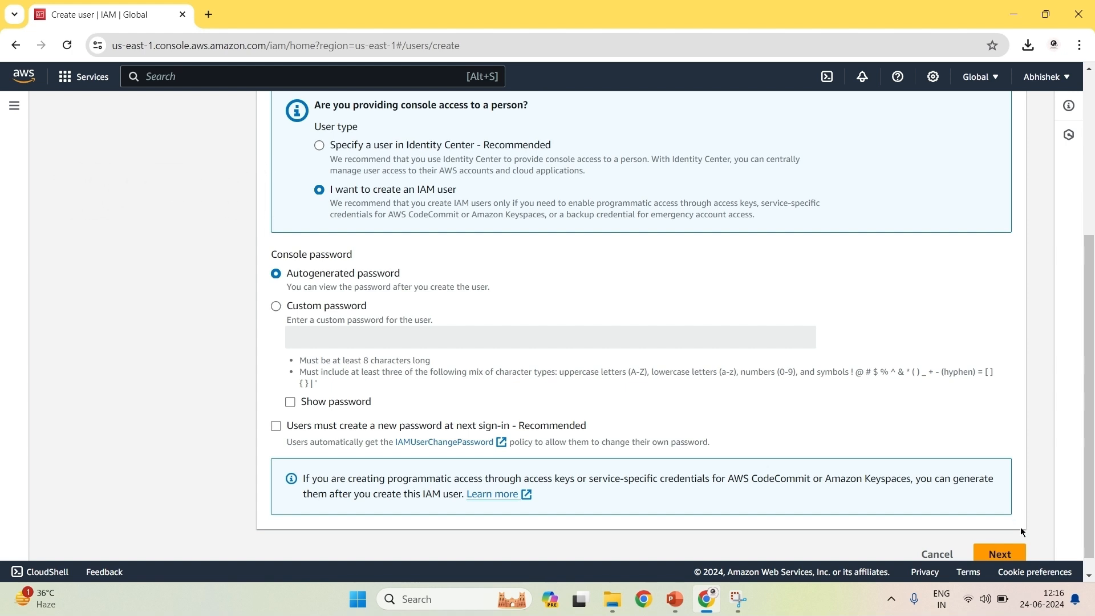
click(1006, 558)
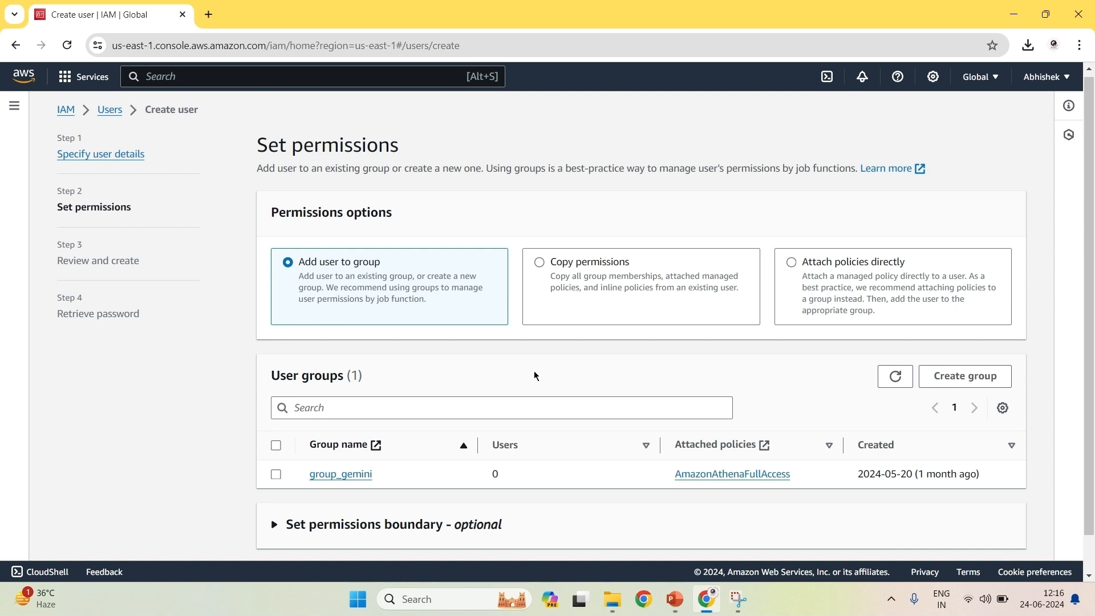
Choose to attach policies directly, filter the policies by "s3" and select AmazonS3ReadOnlyAccess
click(805, 269)
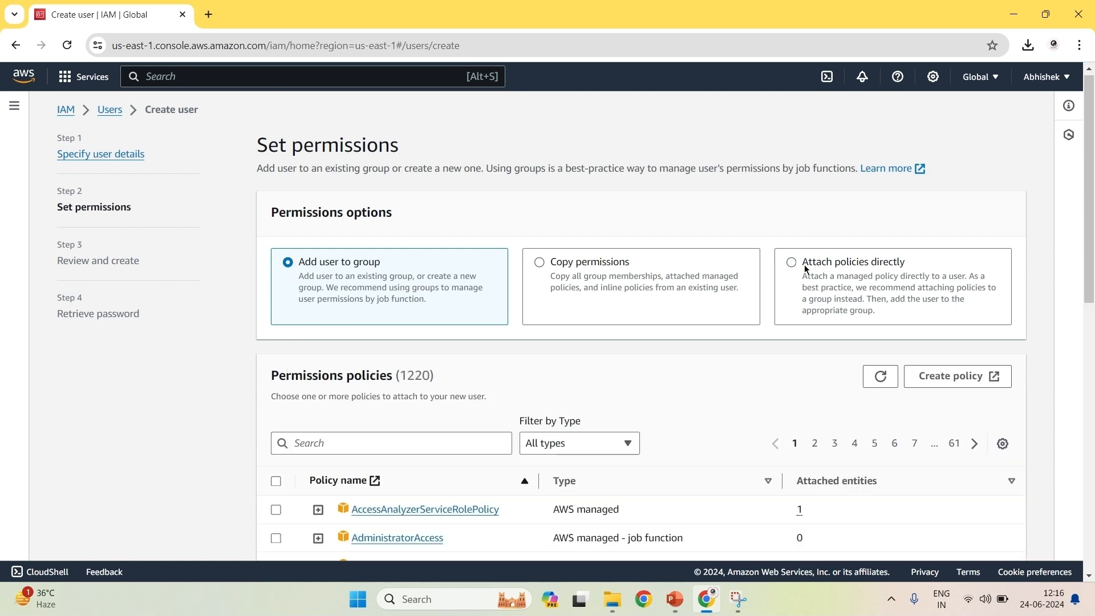
click(366, 444)
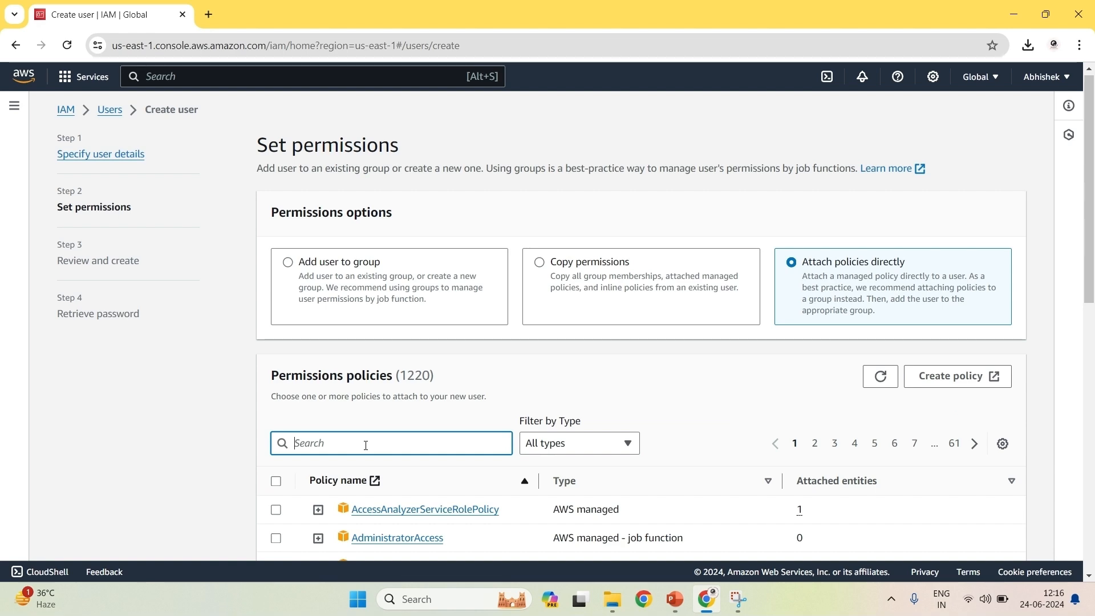
text(s3)
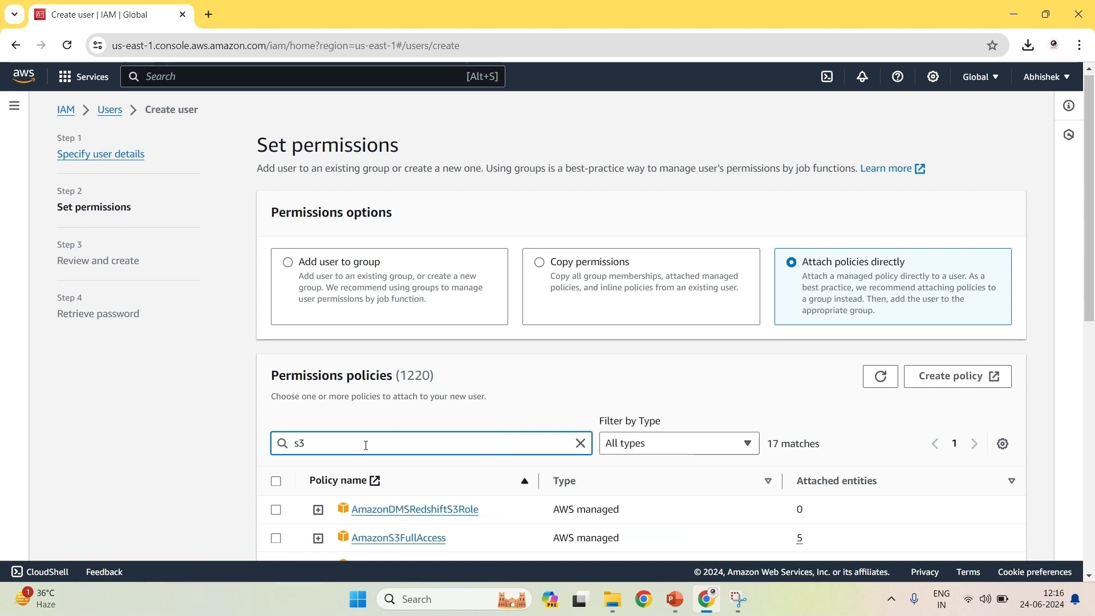
scroll(391, 415, down, 2)
scroll(392, 414, down, 2)
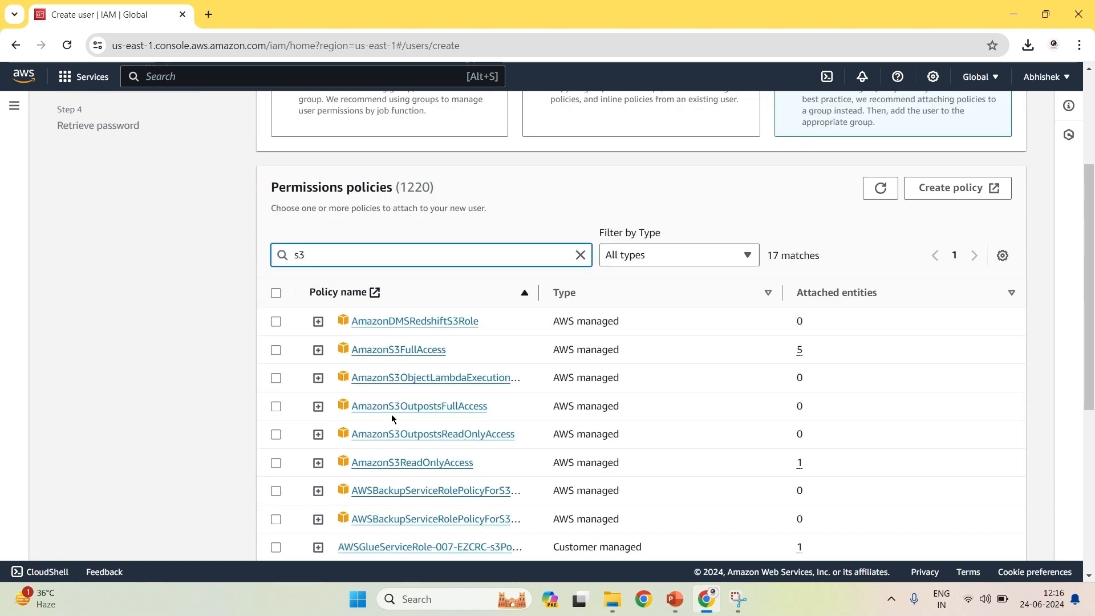
click(276, 463)
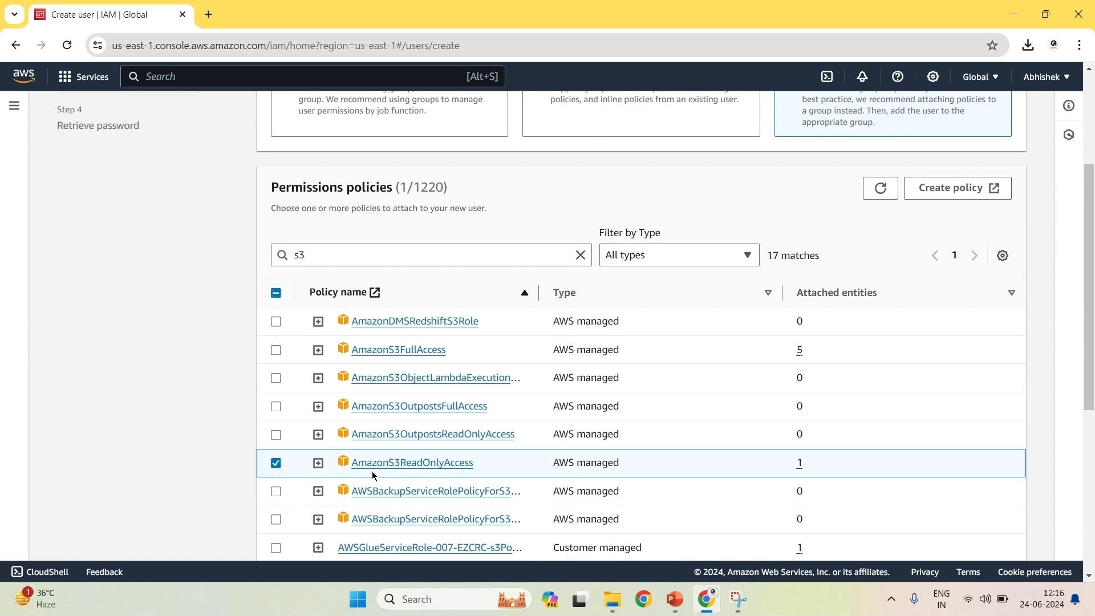
Add AmazonS3FullAccess to the selected S3 policies and proceed to the review
scroll(372, 471, down, 2)
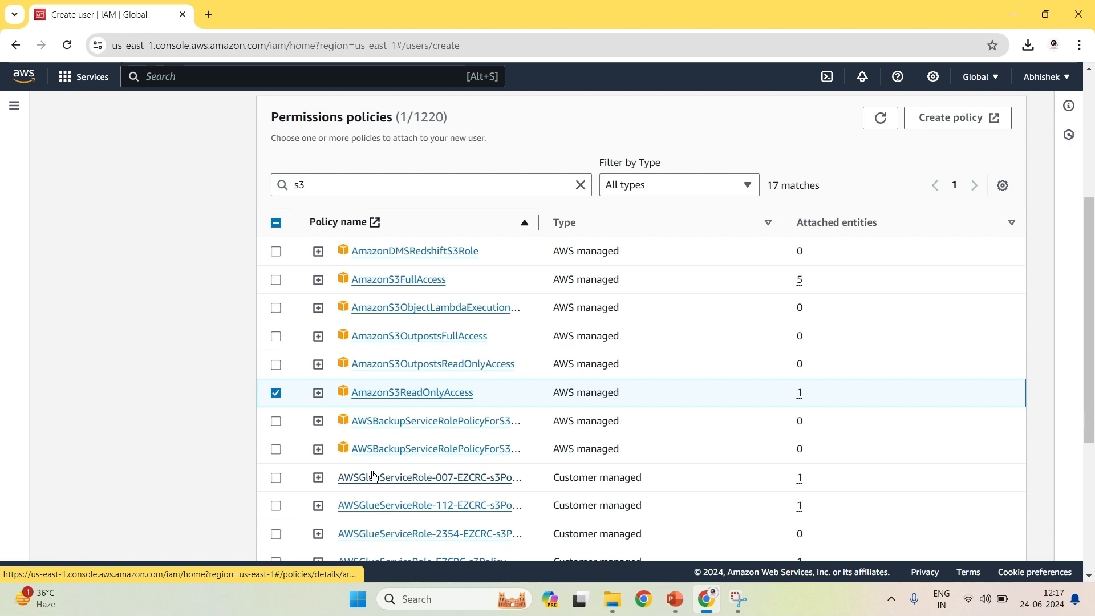
scroll(372, 475, down, 3)
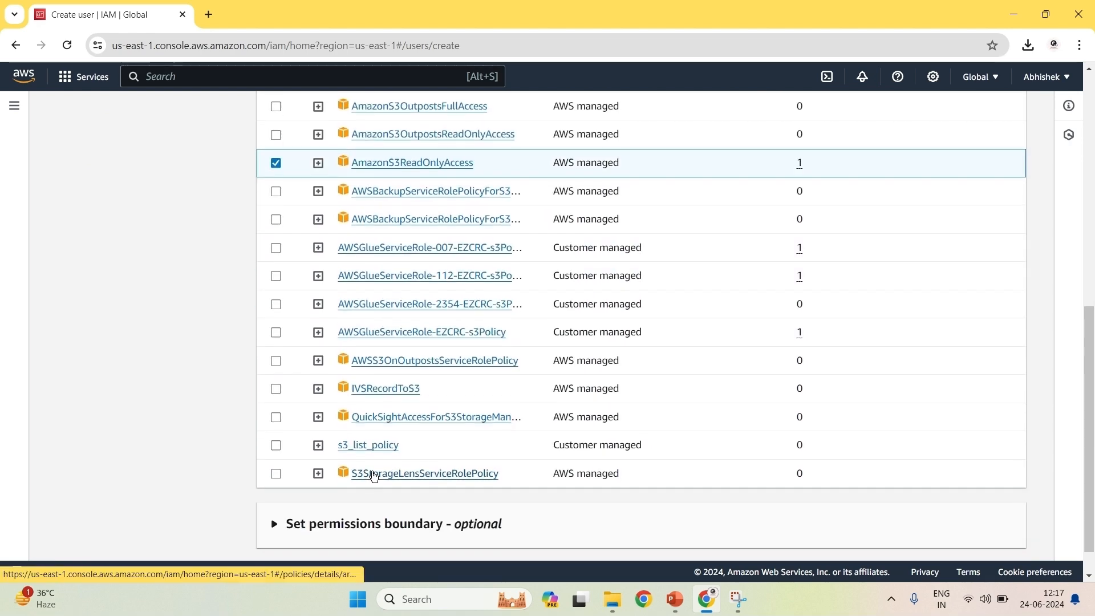
scroll(374, 476, up, 7)
scroll(341, 388, down, 2)
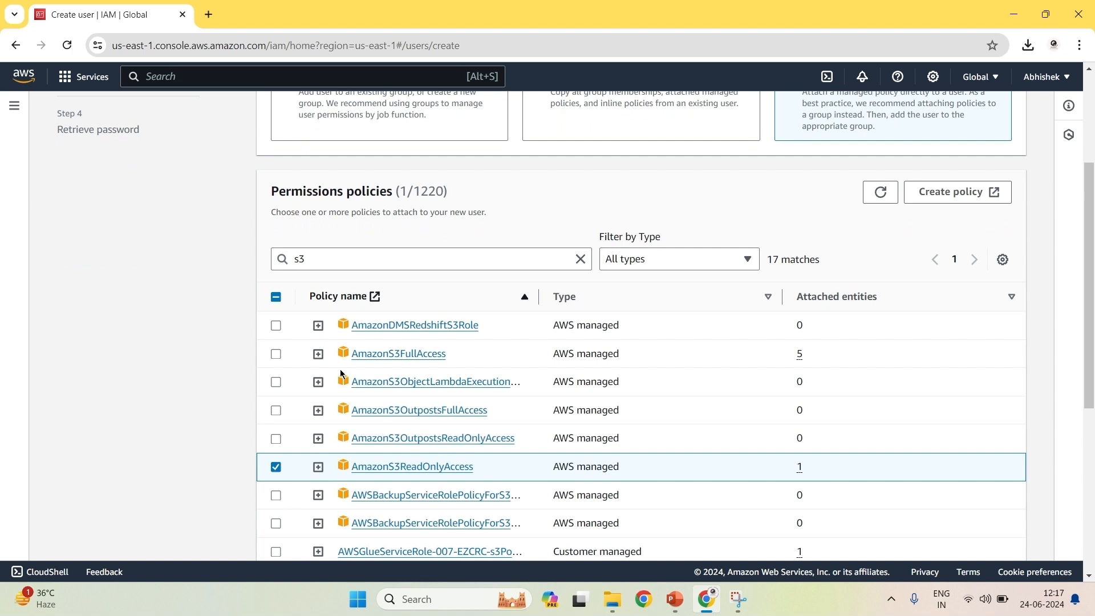
click(275, 354)
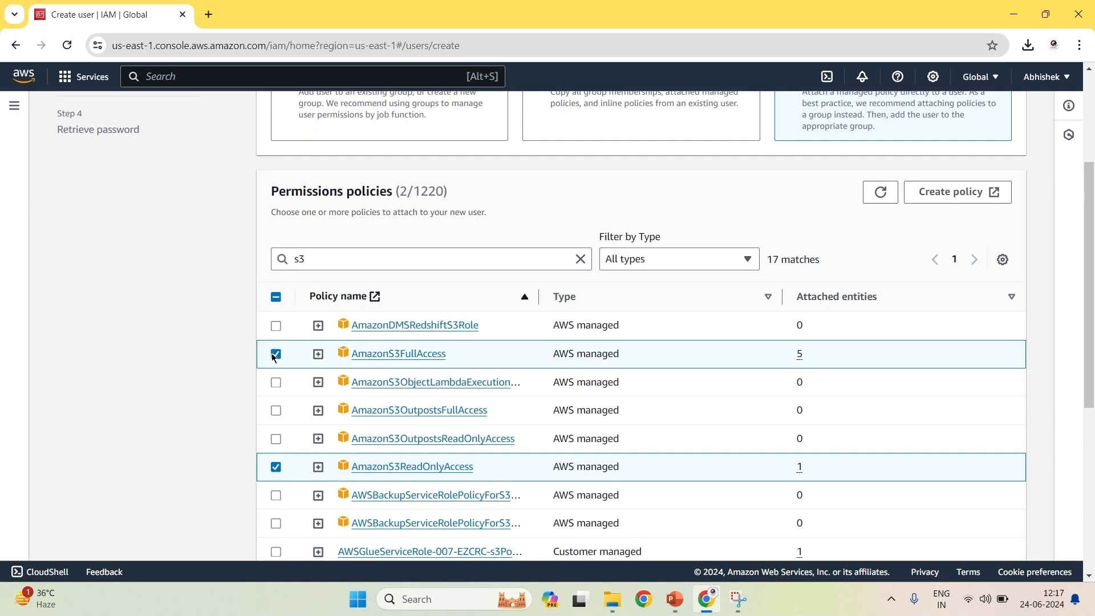
scroll(251, 394, down, 6)
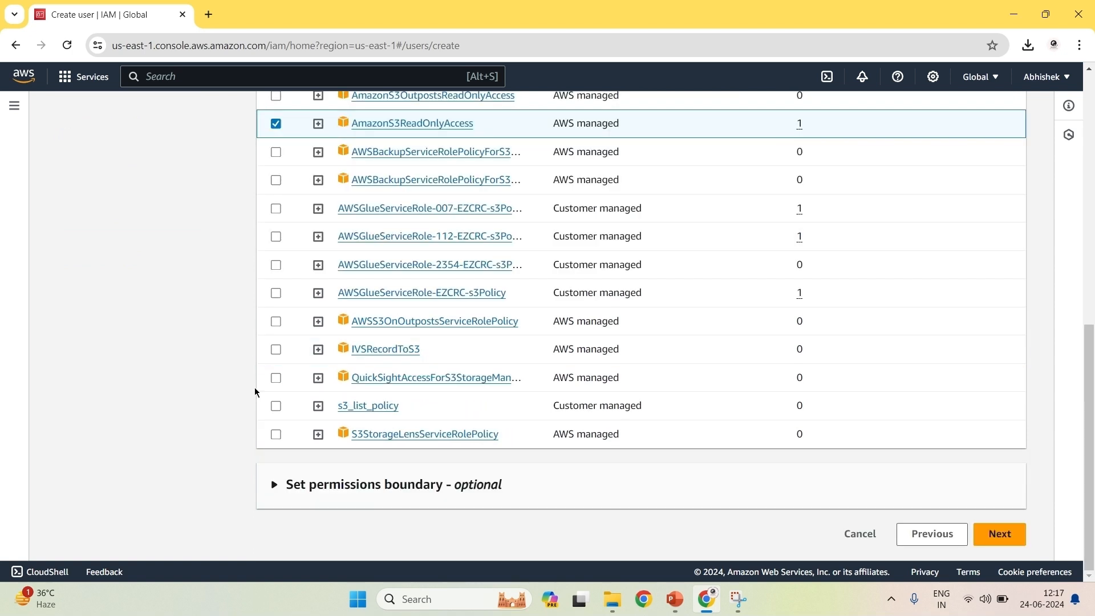
click(990, 533)
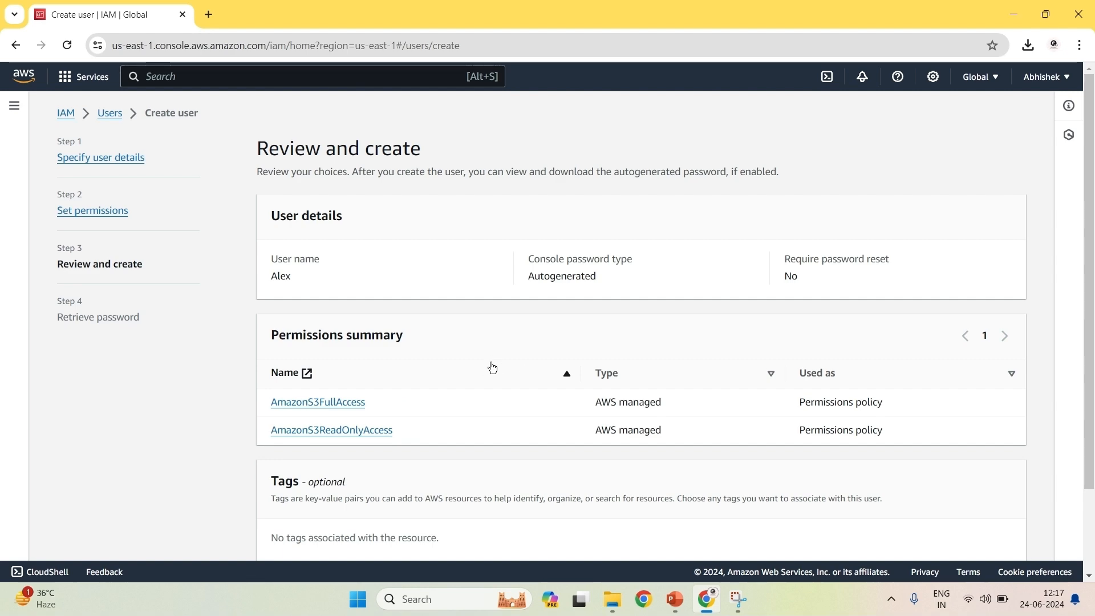
Create the user and download the sign-in details as a .csv file
scroll(492, 366, down, 3)
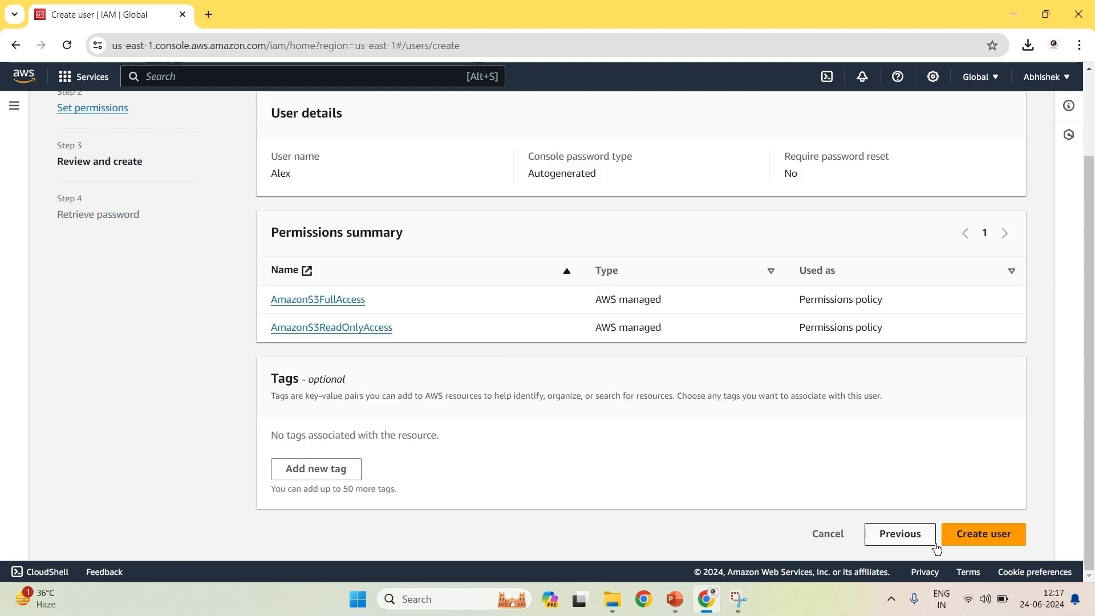
click(973, 535)
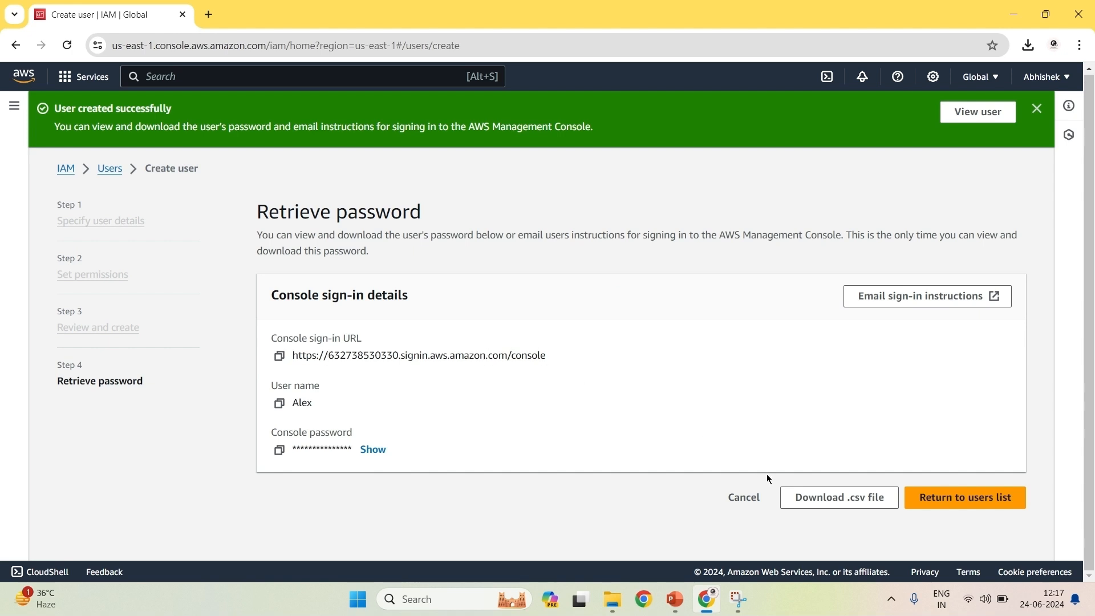
click(827, 499)
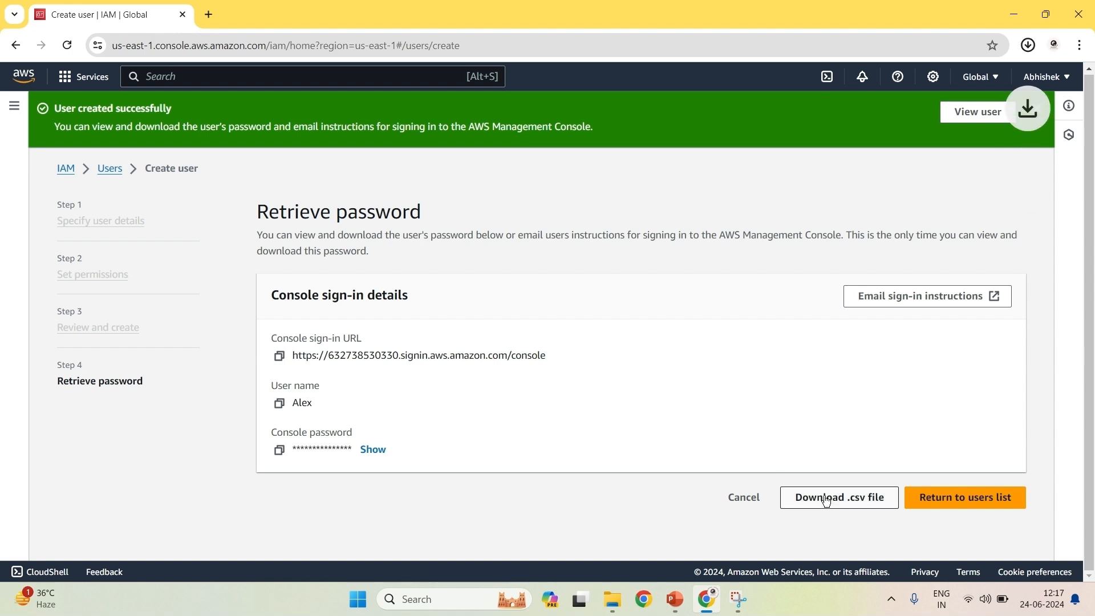
Copy the console sign-in URL and open it in a new Incognito window
double_click(437, 354)
click(295, 354)
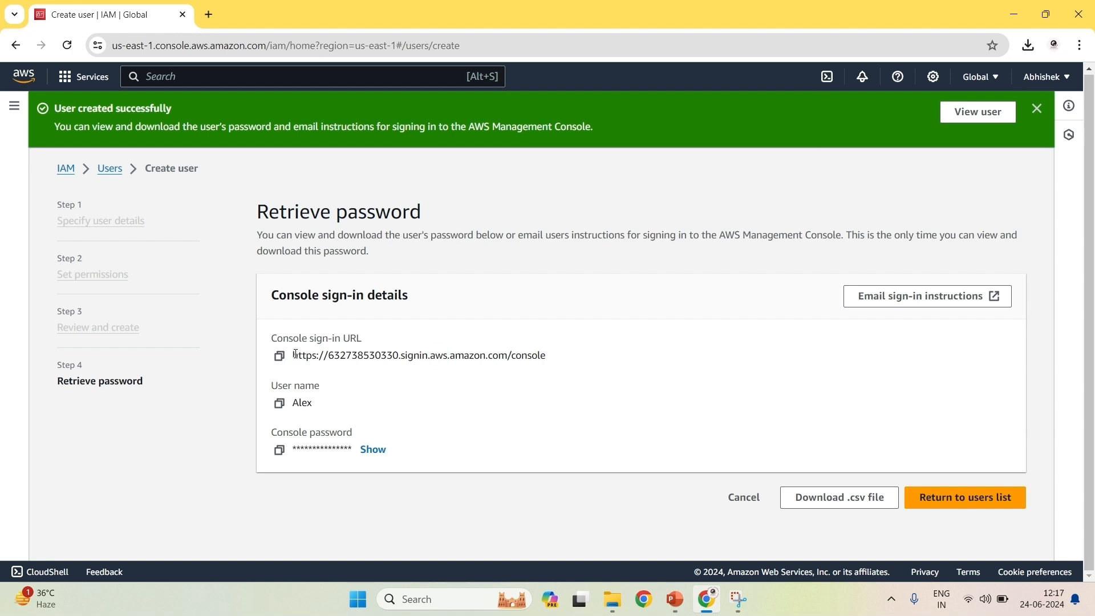
triple_click(295, 354)
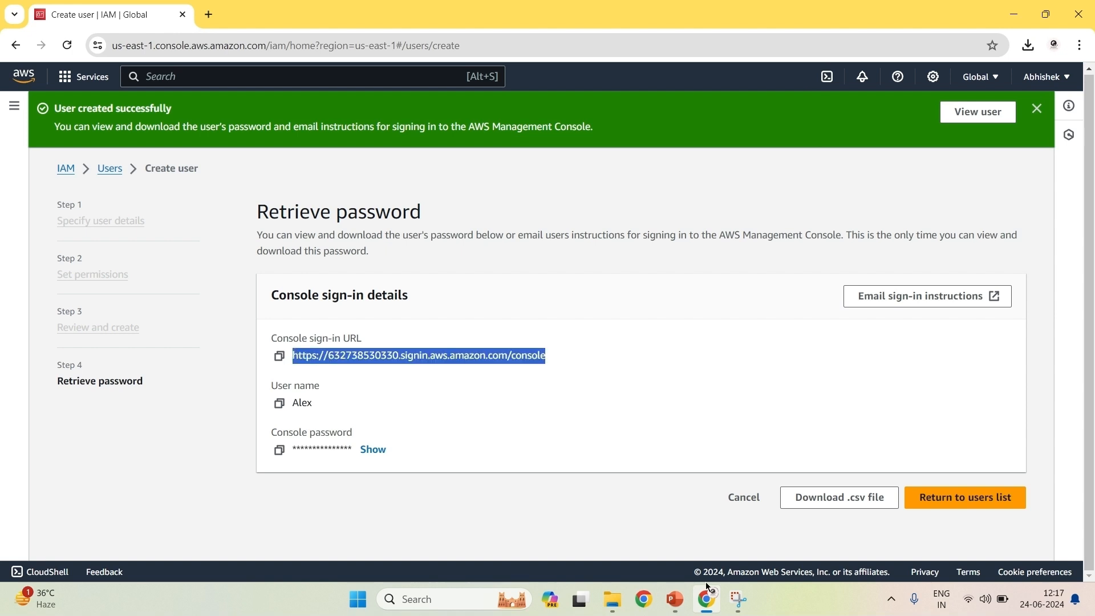
click(1086, 48)
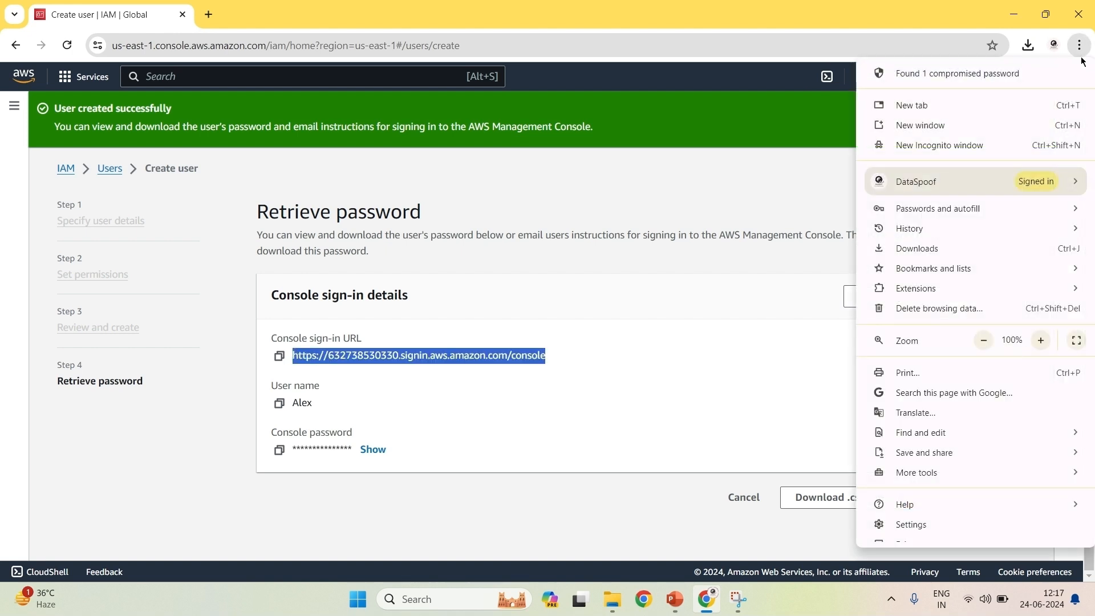
click(965, 145)
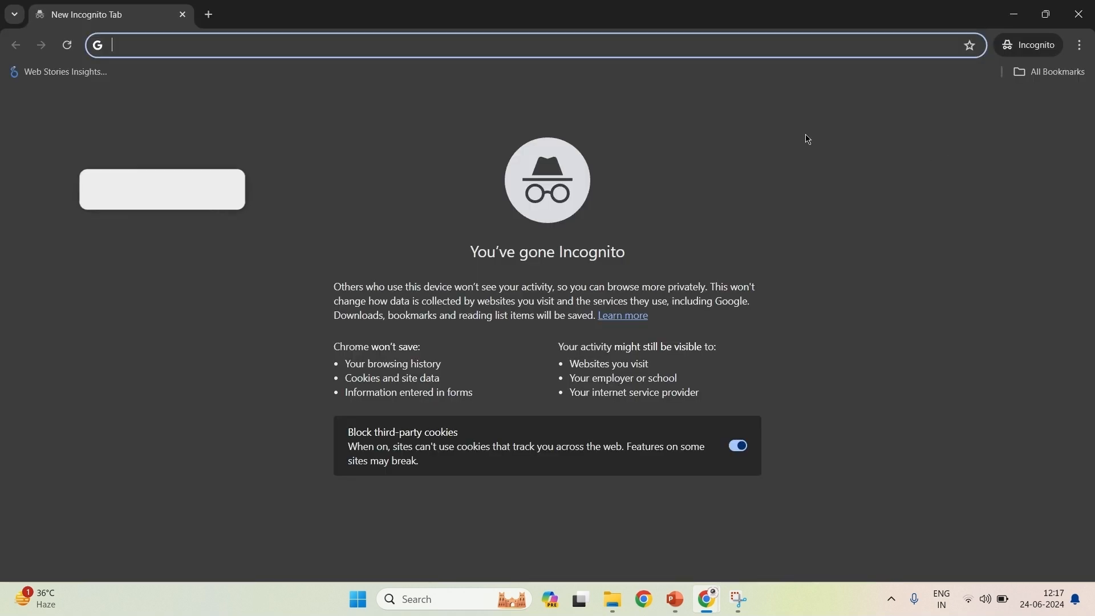
text(https://632738530330.signin.aws.amazon.com/console)
key(Return)
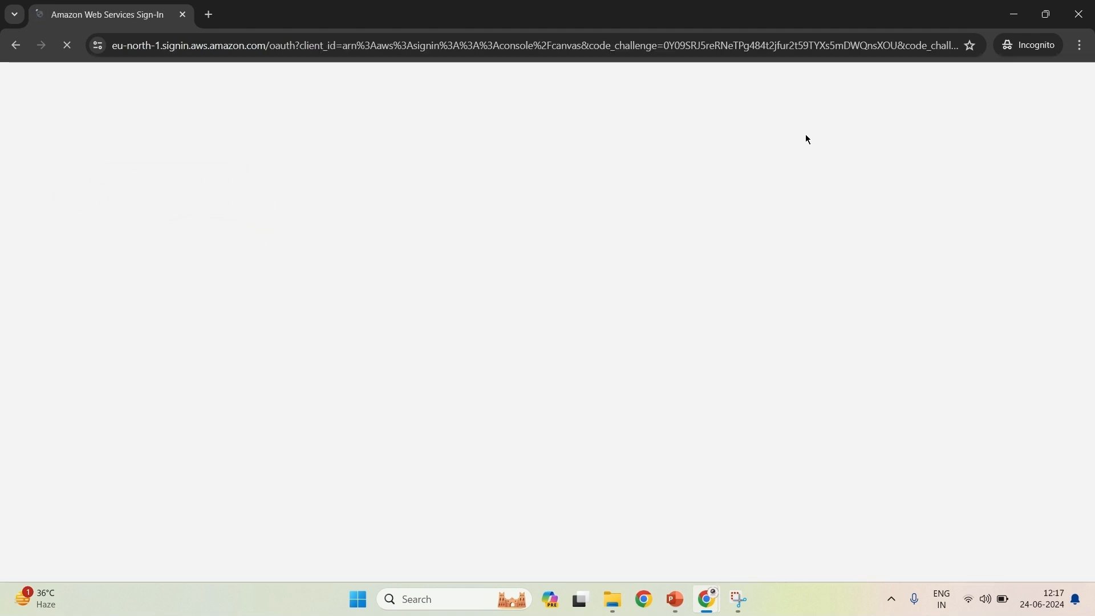
Check the user name in the sign-in details and enter it as the IAM user name on the AWS sign-in page
mouse_move(706, 598)
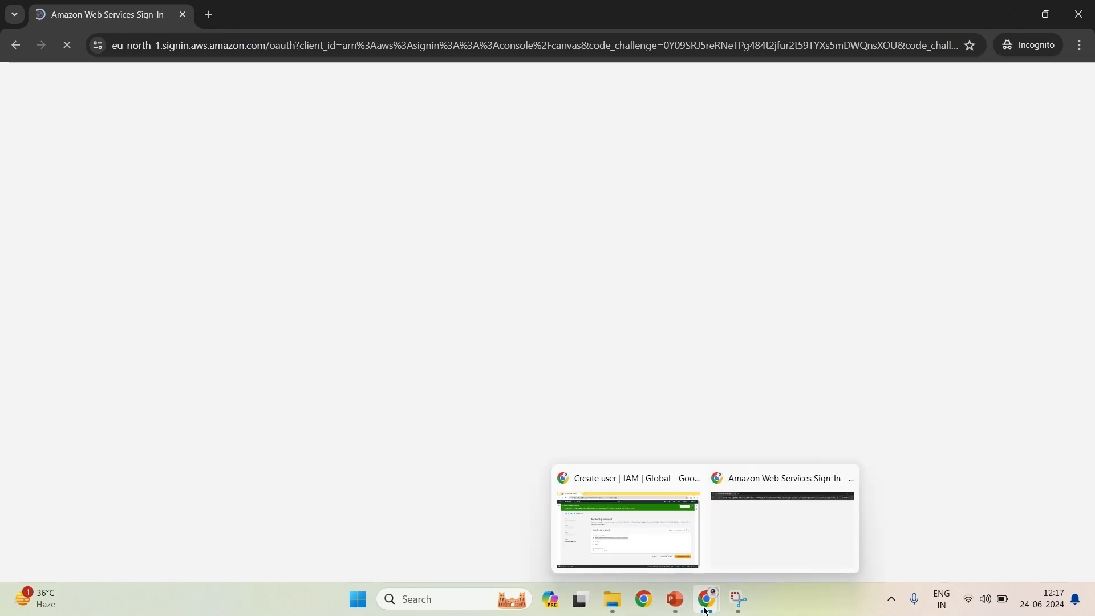
click(643, 545)
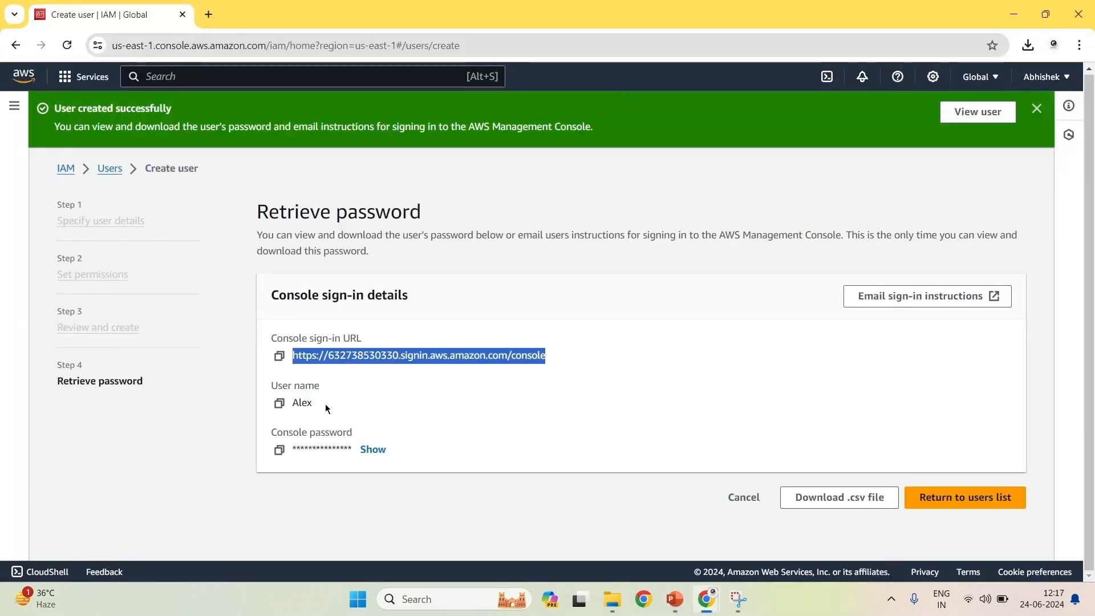
mouse_move(706, 599)
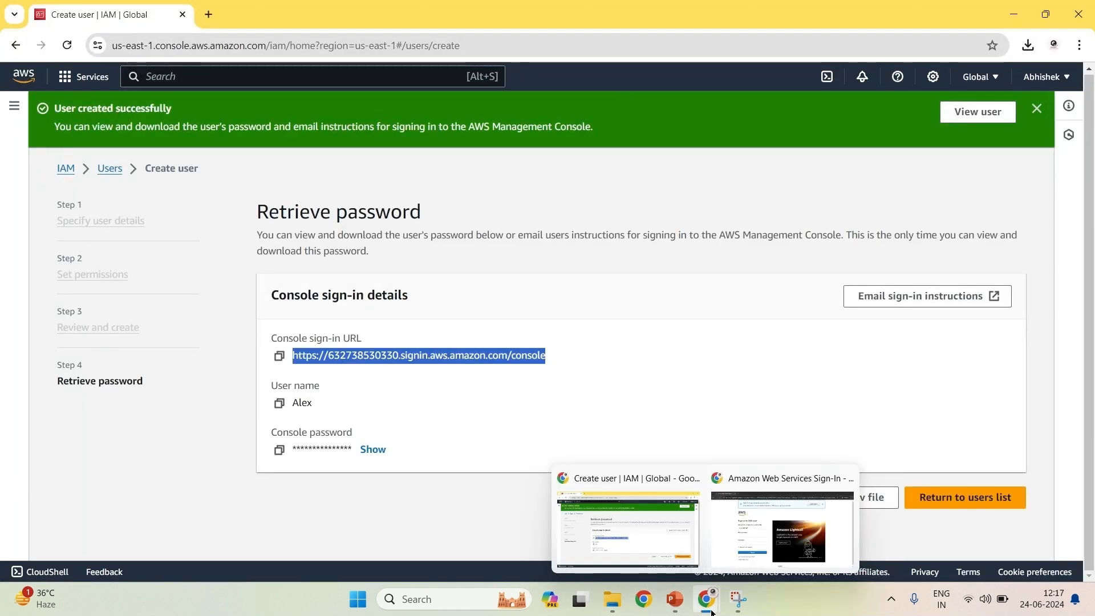
click(795, 520)
text(Alex)
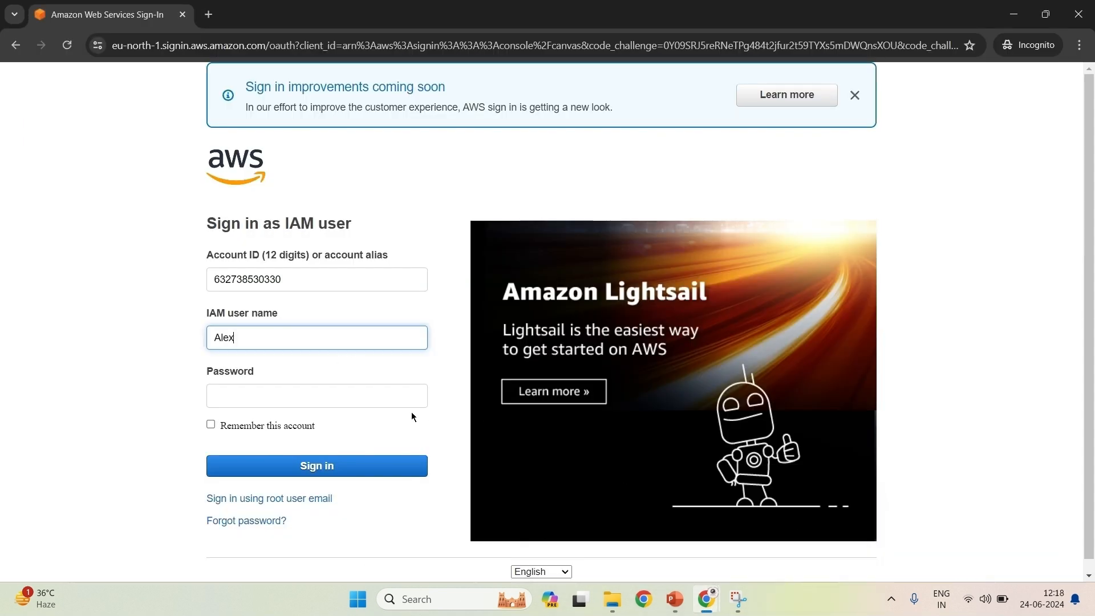
Return to the IAM user creation window, then reveal and copy the new user's console password
mouse_move(706, 598)
click(649, 546)
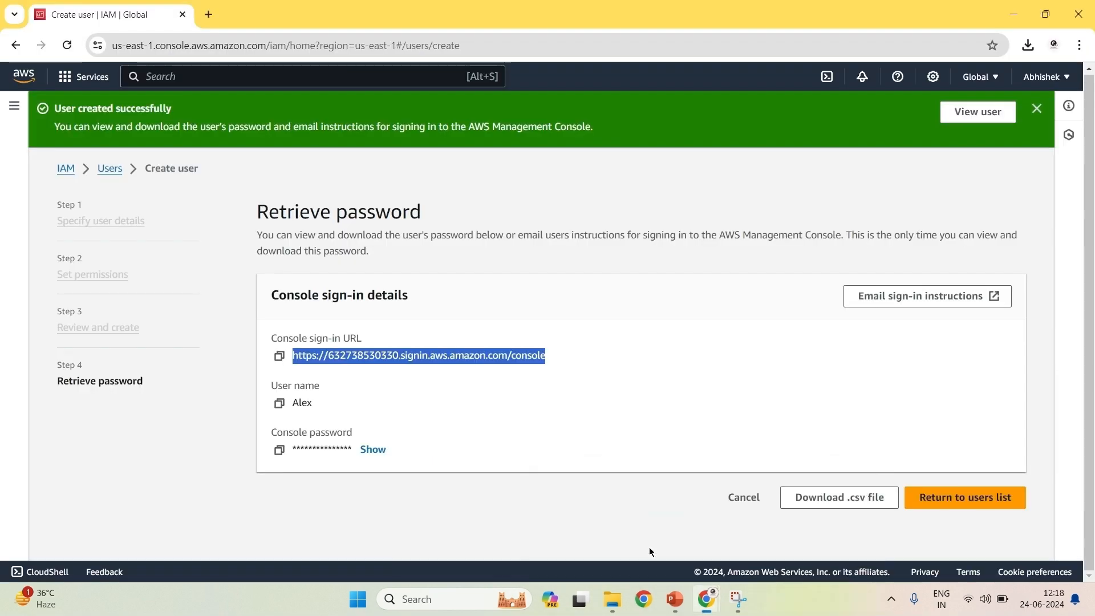
click(372, 450)
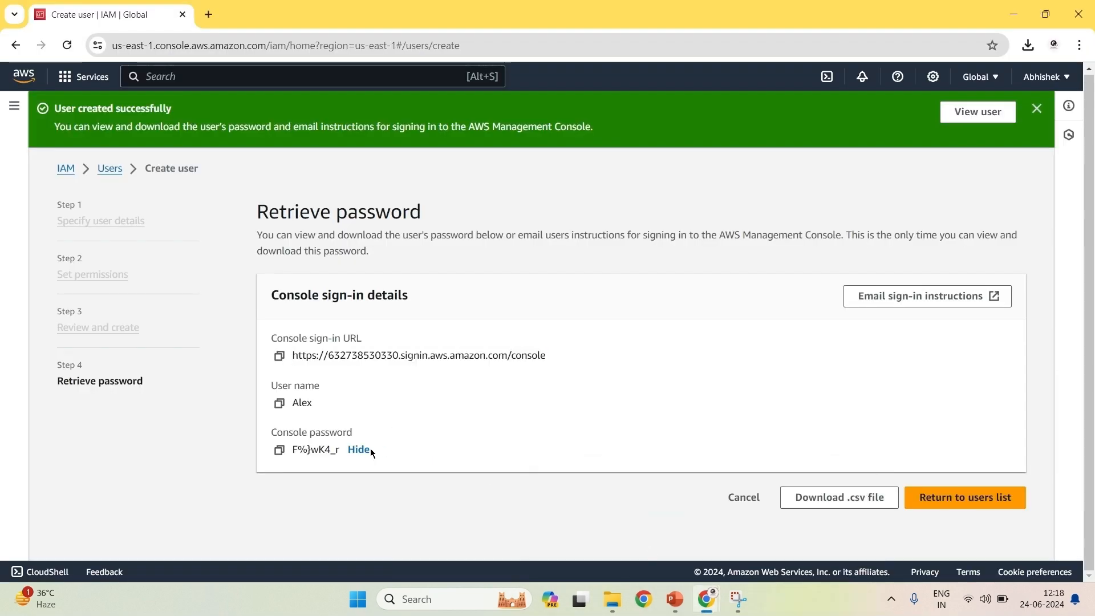
double_click(327, 450)
Paste the console password into the password field of the Incognito sign-in page and sign in as the IAM user
mouse_move(709, 584)
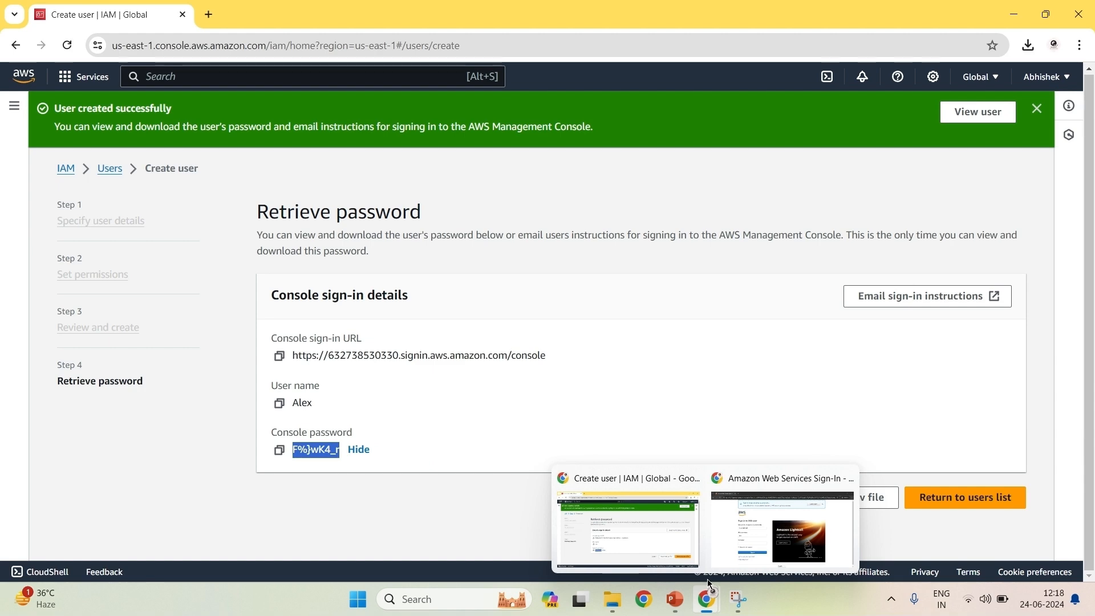
click(782, 527)
click(308, 398)
key(ctrl+v)
click(338, 466)
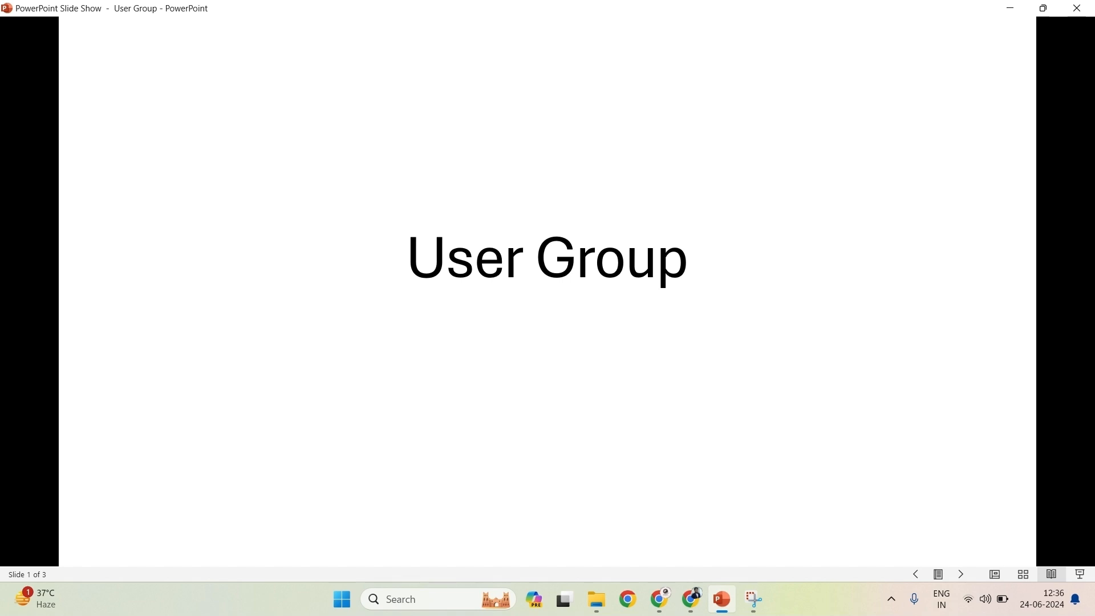
key(Right)
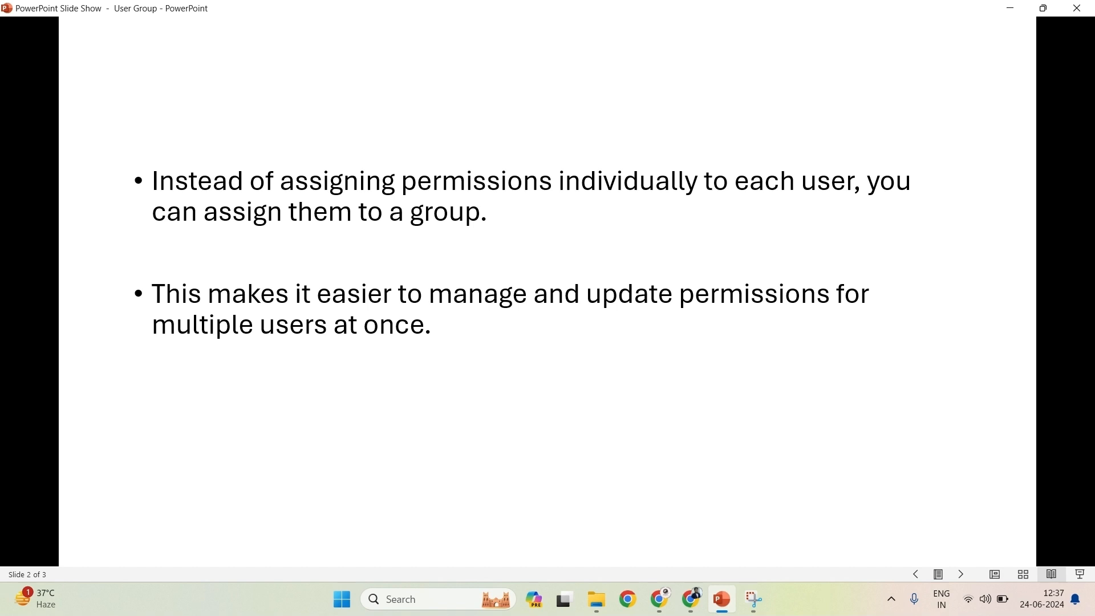
key(Right)
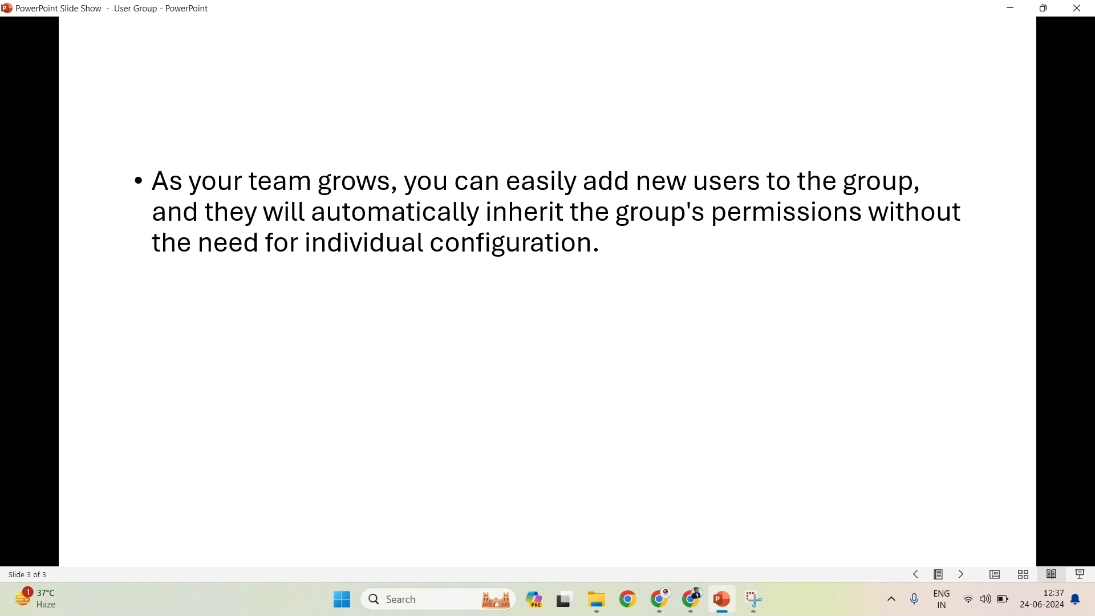
Switch to the IAM console in Chrome, start a user group named CSE and add the existing IAM user to it
click(652, 602)
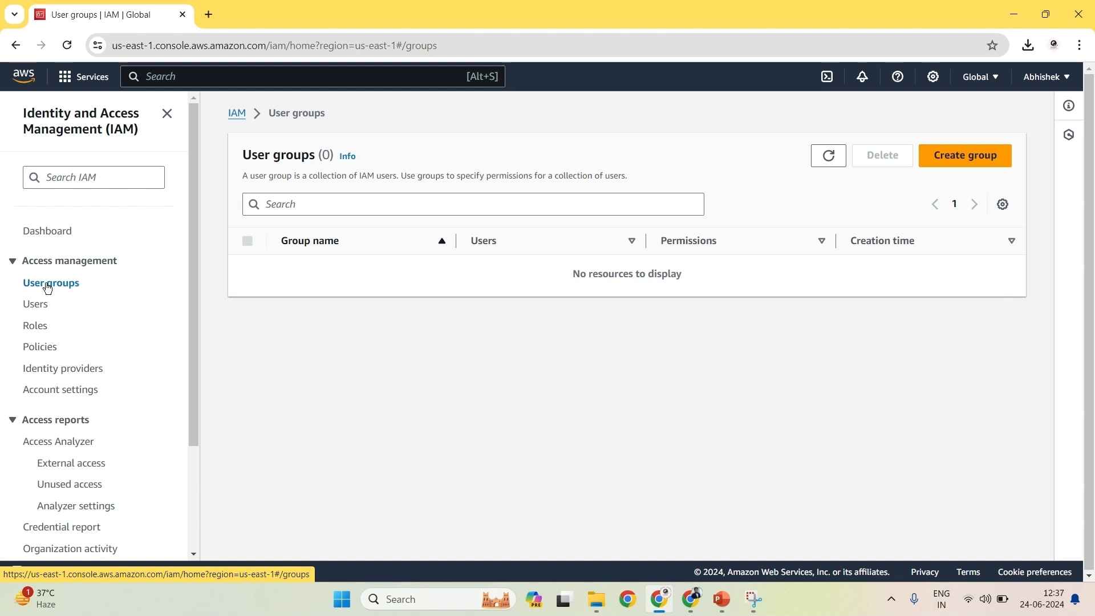
click(967, 166)
click(407, 274)
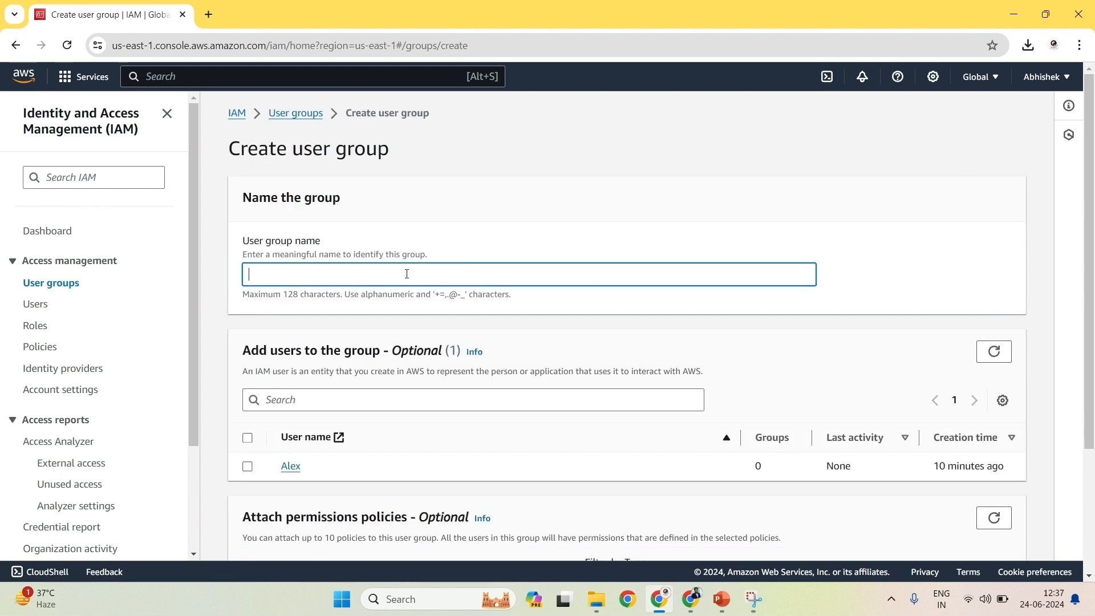
text(CSE)
scroll(524, 321, down, 2)
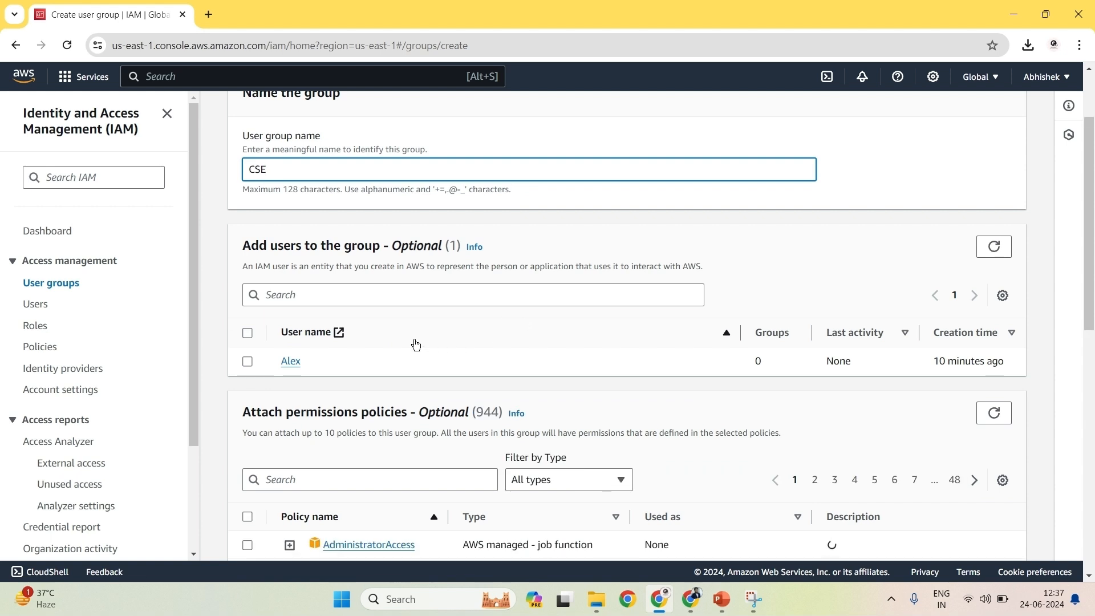
click(248, 361)
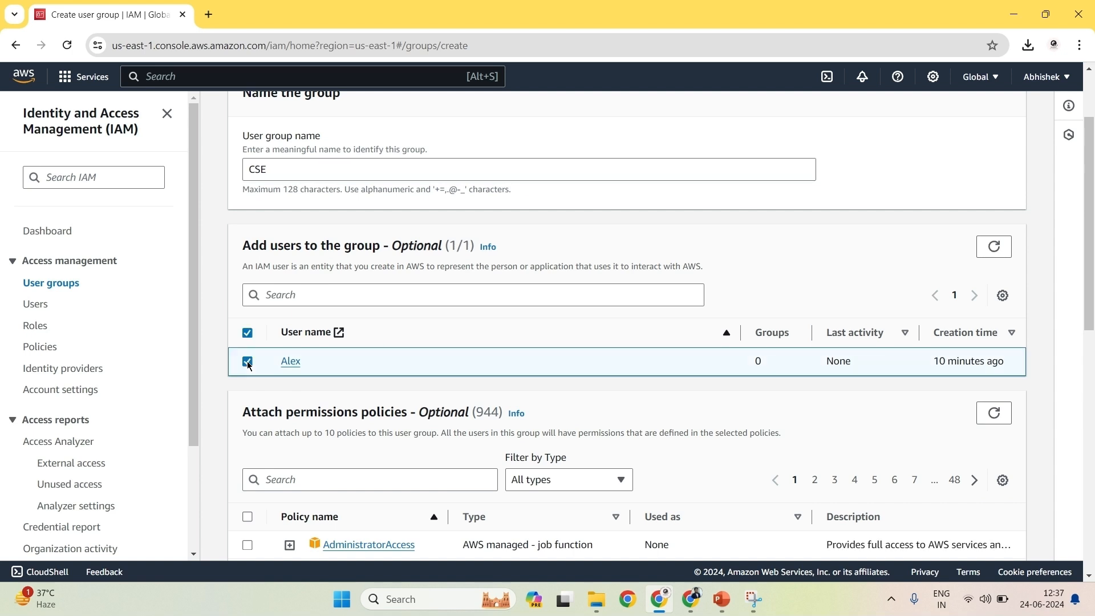
Filter the permissions policies by "s3f" and select AmazonS3FullAccess for the group
click(299, 481)
text(sef)
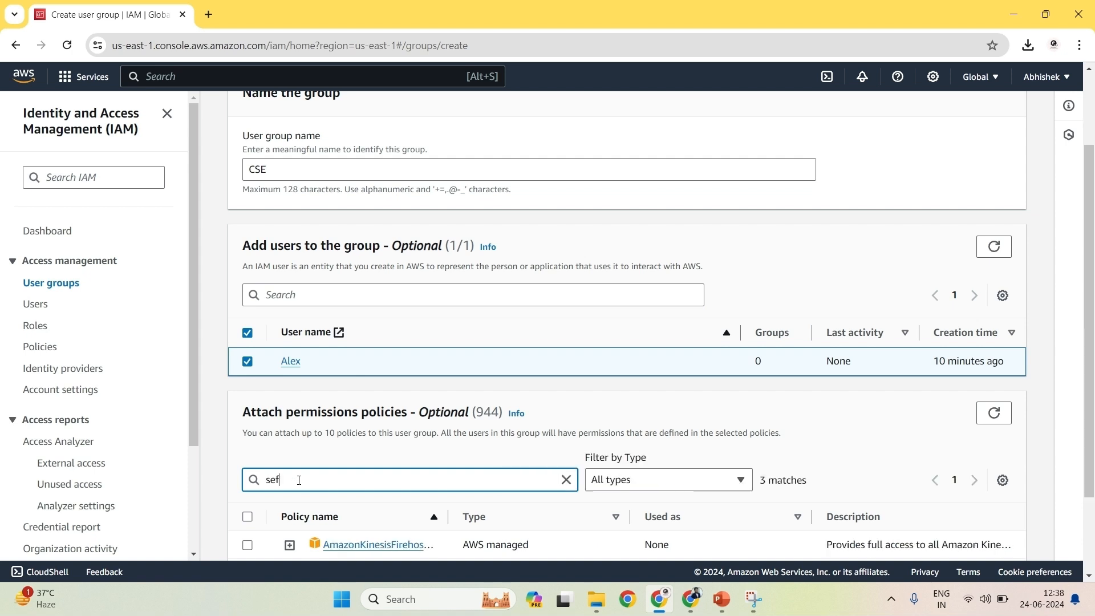
key(BackSpace)
key(BackSpace)
text(3f)
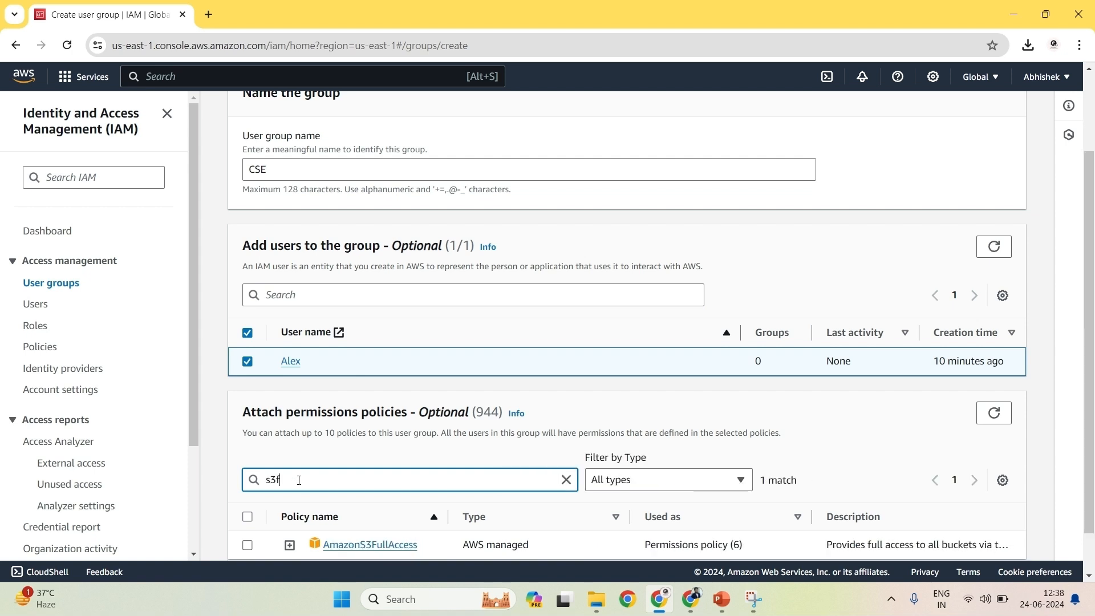
click(248, 545)
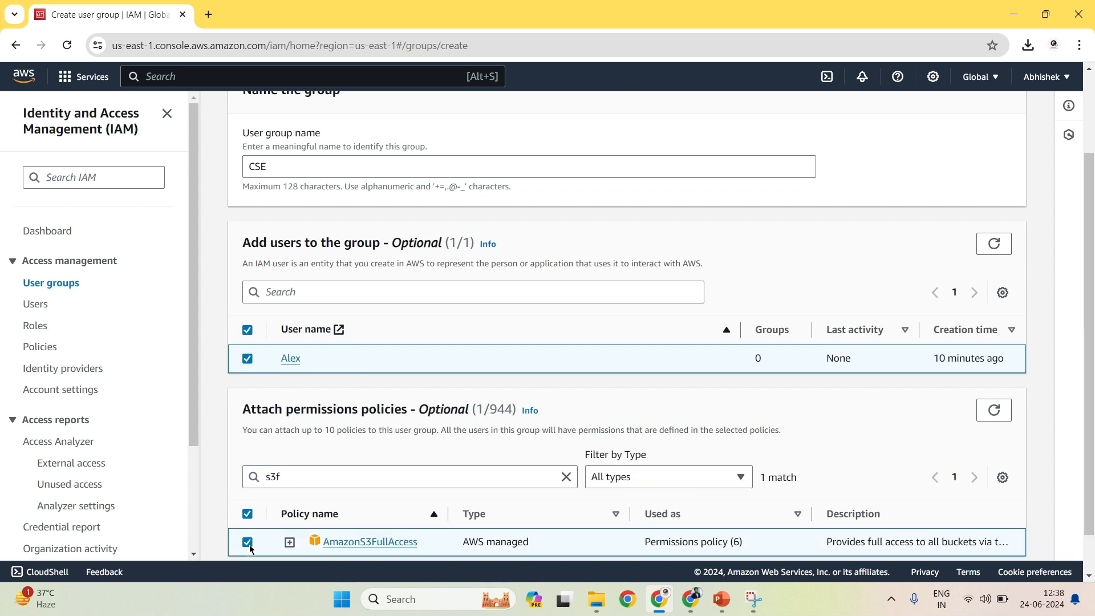
Filter the policies by "ec2f", add AmazonEC2FullAccess to the selection and create the user group
scroll(274, 491, down, 1)
click(306, 431)
key(BackSpace)
key(BackSpace)
key(BackSpace)
text(e)
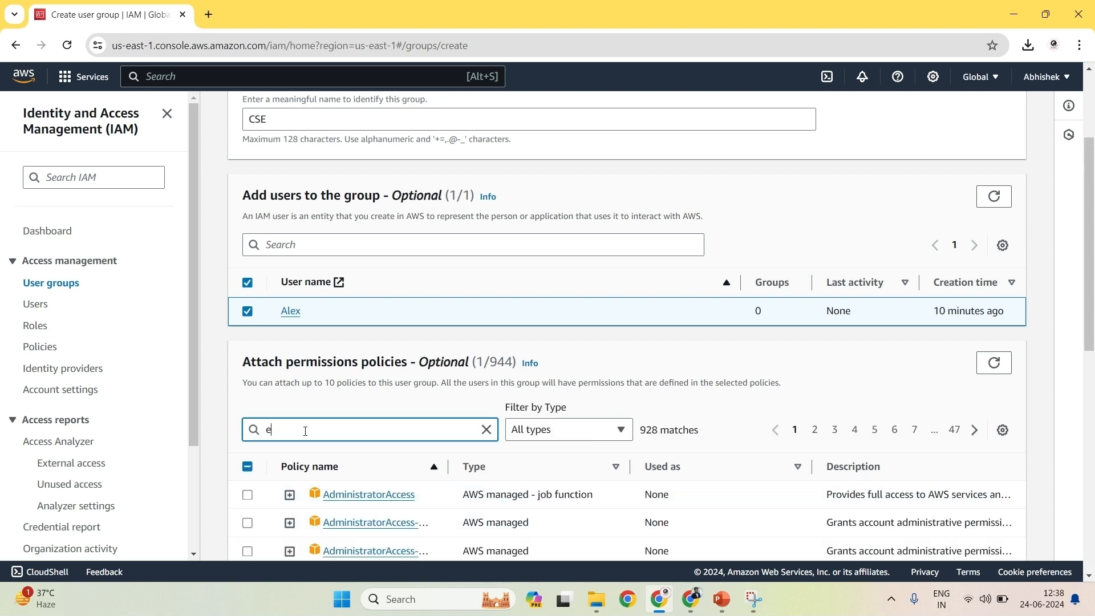
text(c2f)
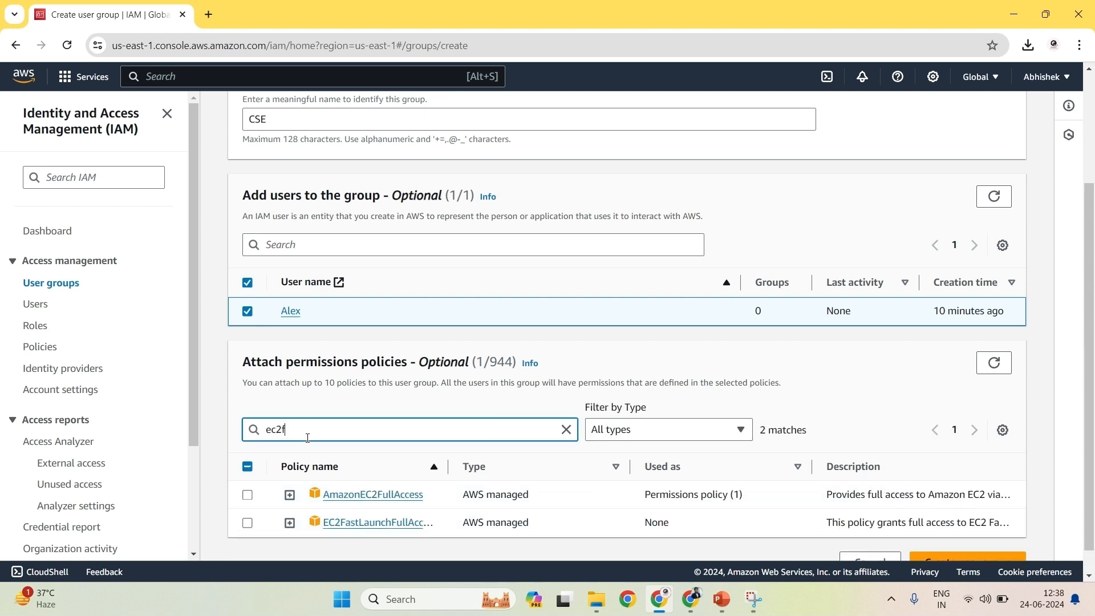
click(248, 495)
scroll(513, 502, down, 1)
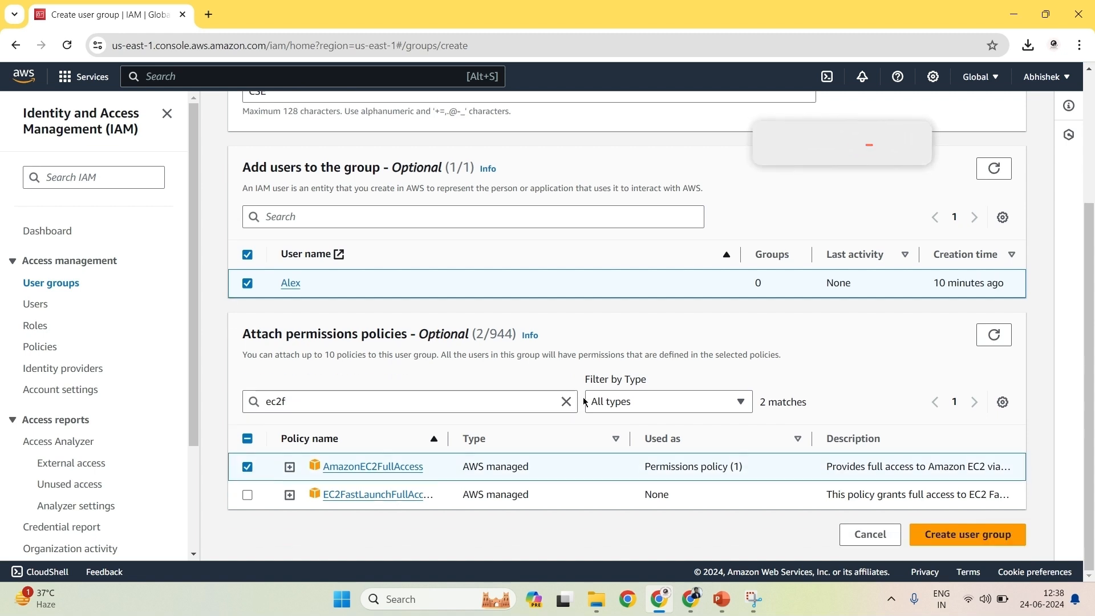
click(965, 545)
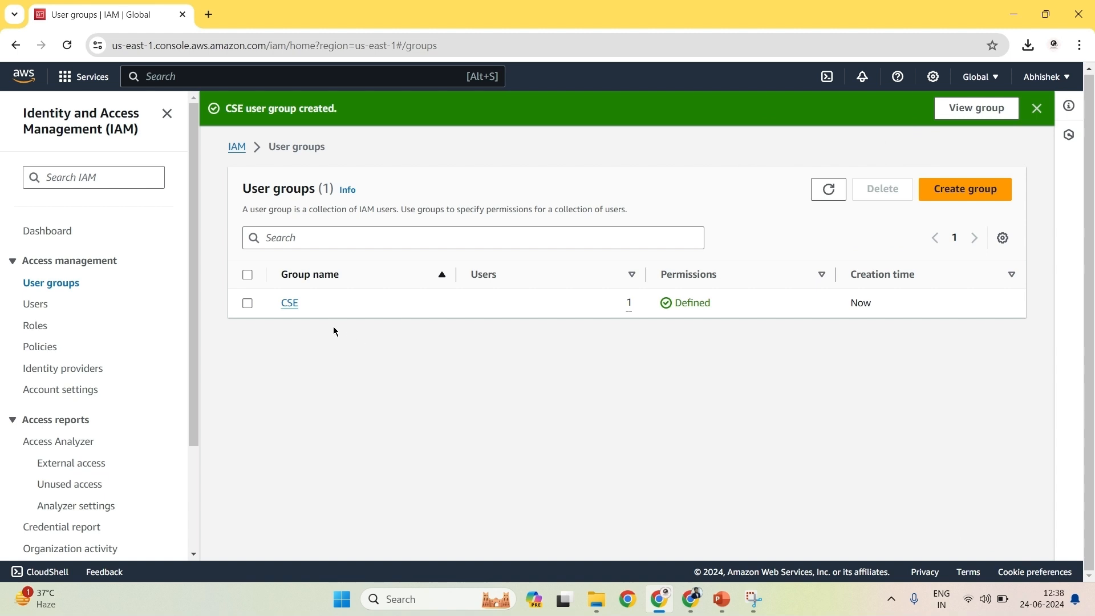
Check the members of the CSE group and return to the list of user groups
click(290, 303)
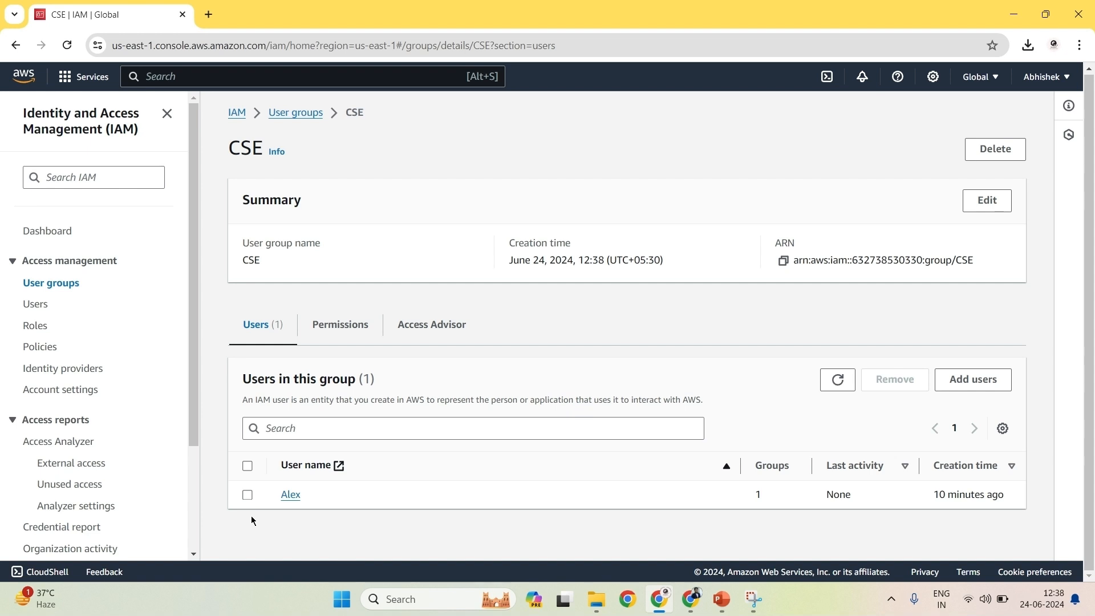
key(alt+Left)
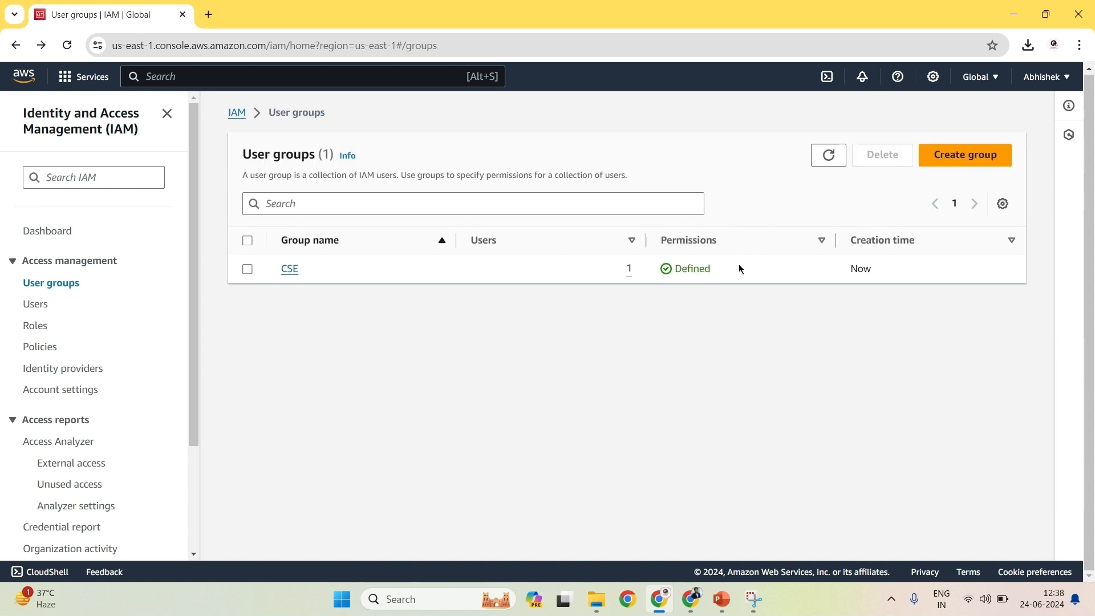
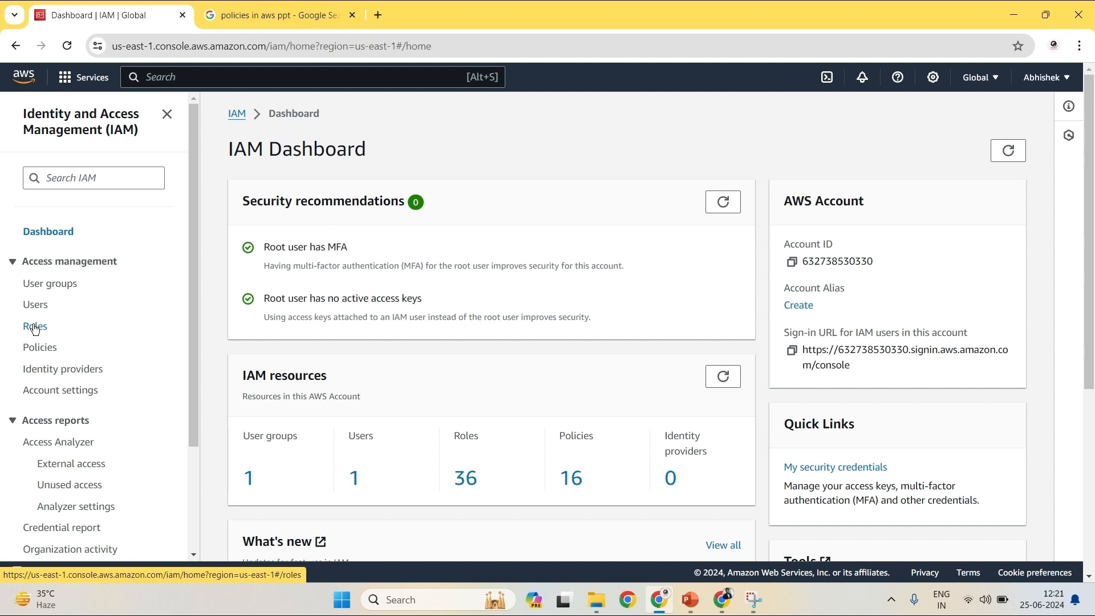
Start creating a new IAM policy using the JSON policy editor
click(34, 349)
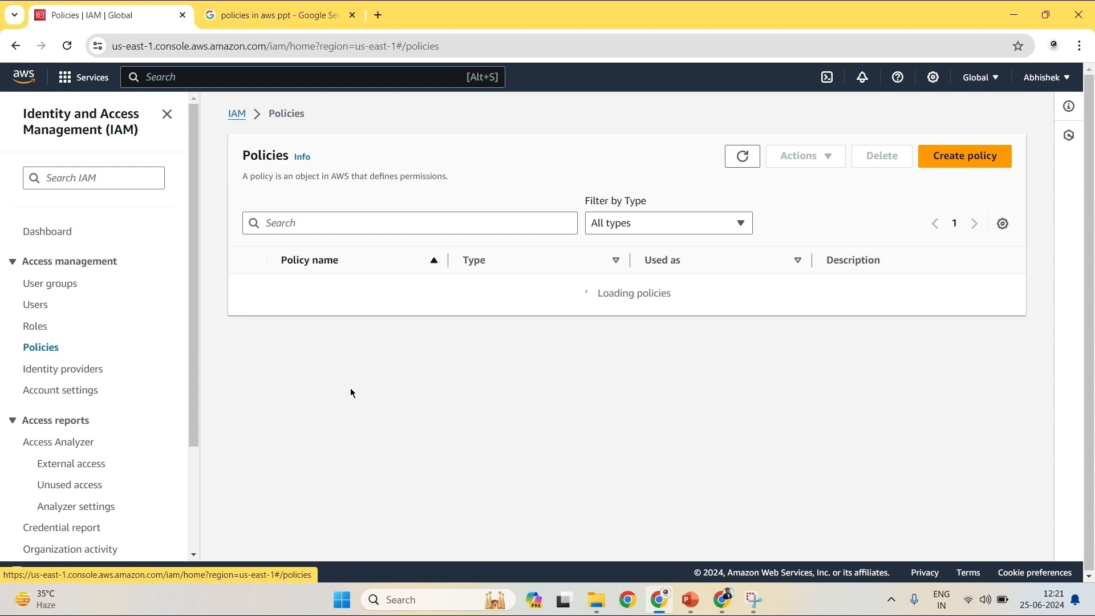
click(951, 160)
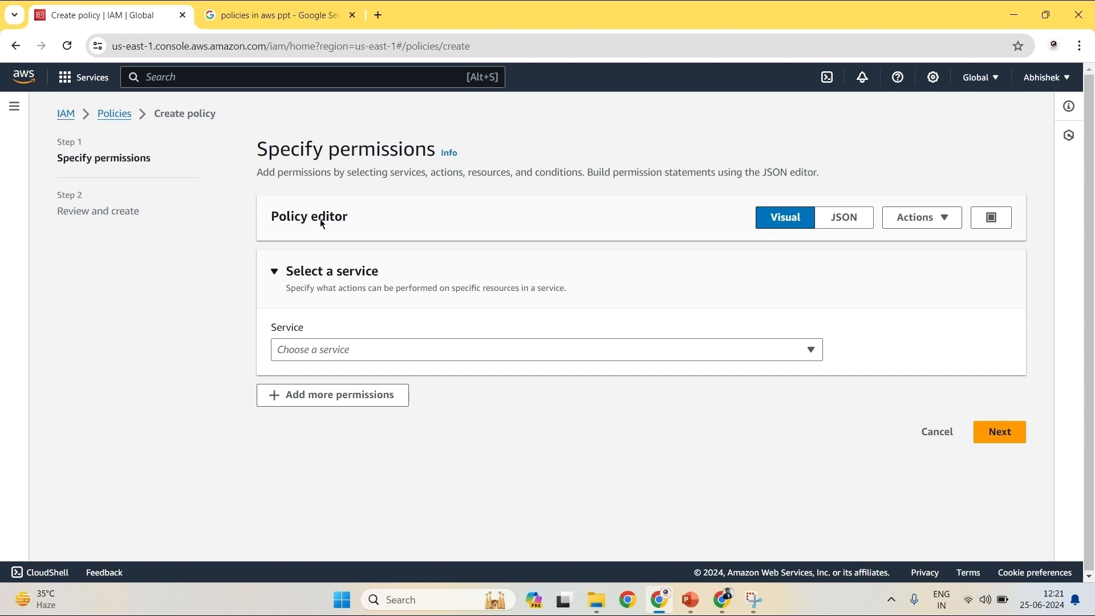
click(845, 227)
Replace the policy JSON with a statement allowing s3:GetObject on arn:aws:s3:::example-bucket/* and proceed to the review
click(504, 291)
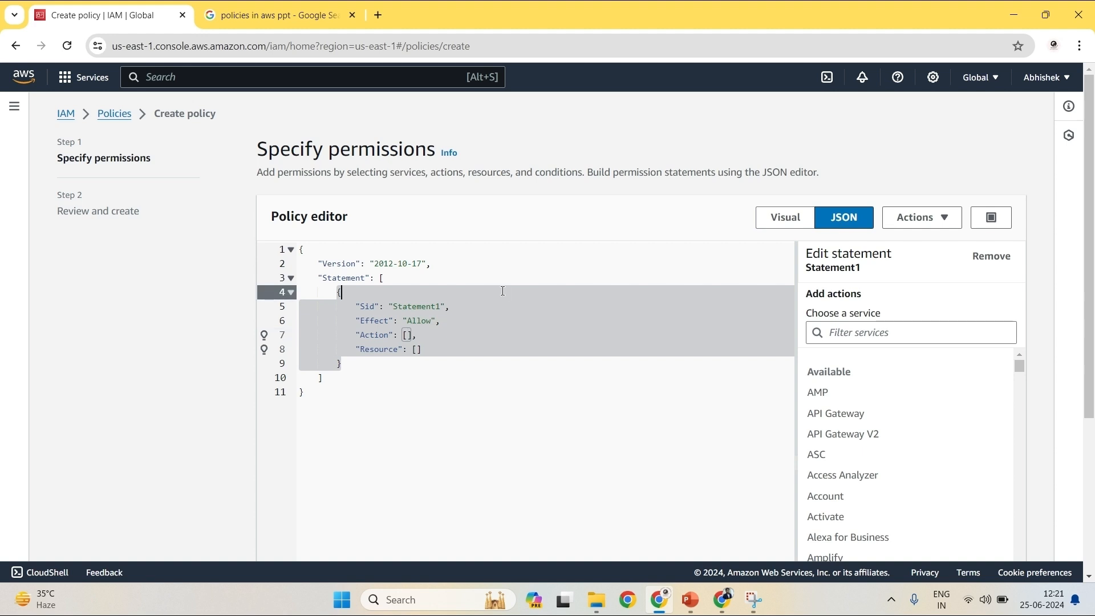
click(401, 280)
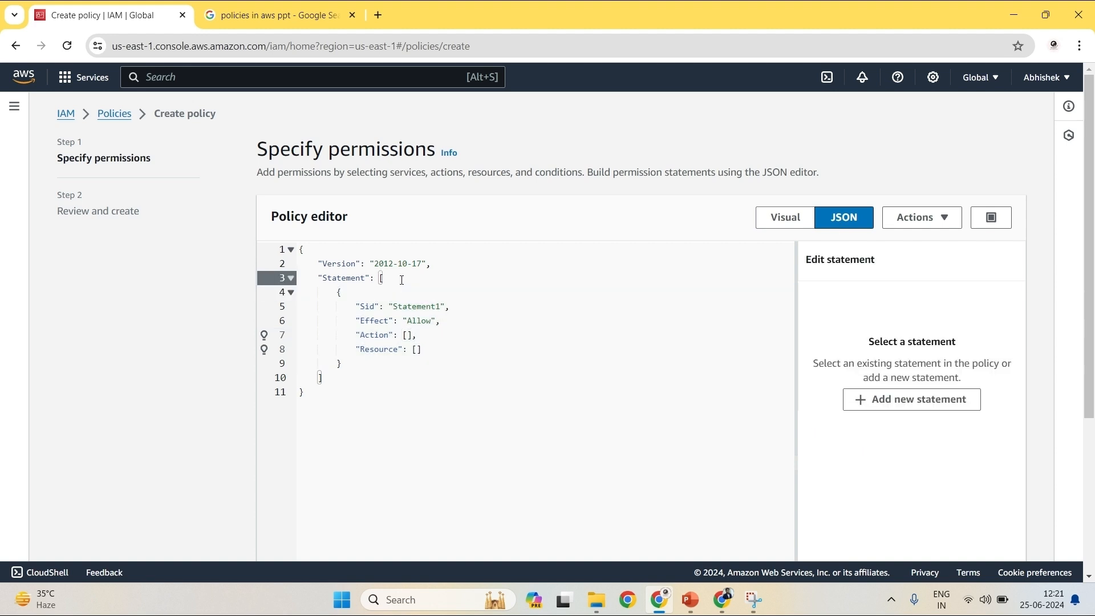
key(ctrl+a)
text({     "Version": "2012-10-17",     "Statement": [         {             "Effect": "Allow",             "Action": "s3:GetObject",             "Resource": "arn:aws:s3:::example-bucket/*"         }     ] })
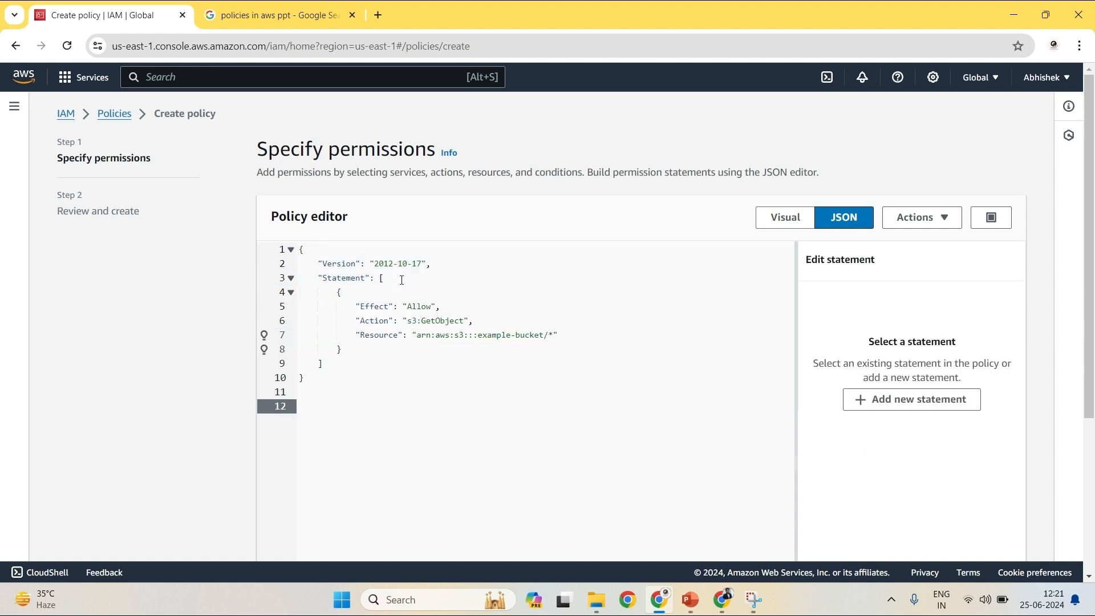
click(379, 389)
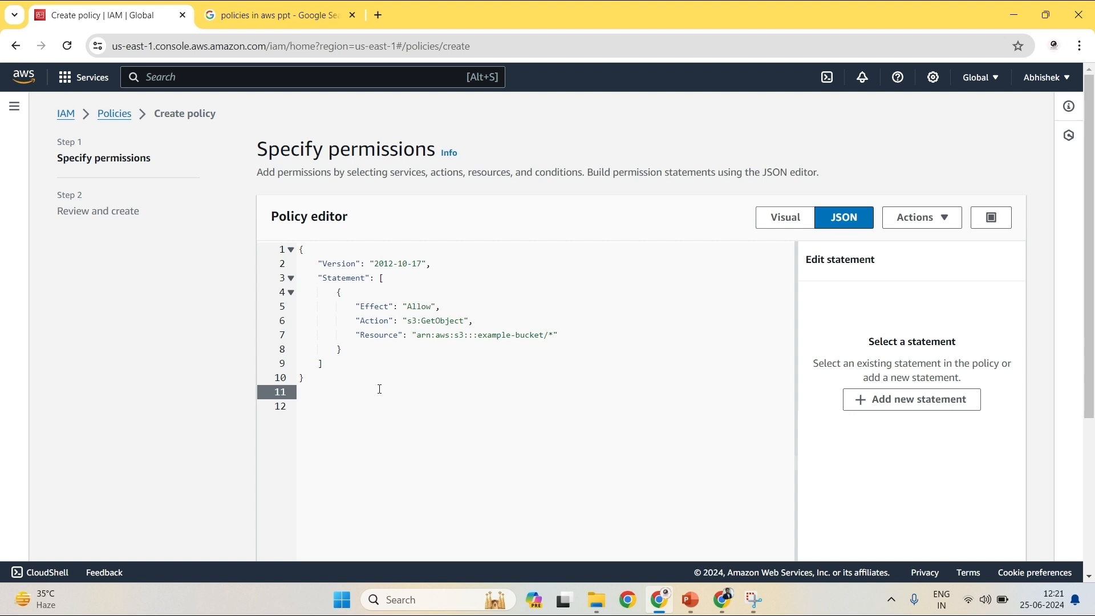
scroll(379, 389, down, 4)
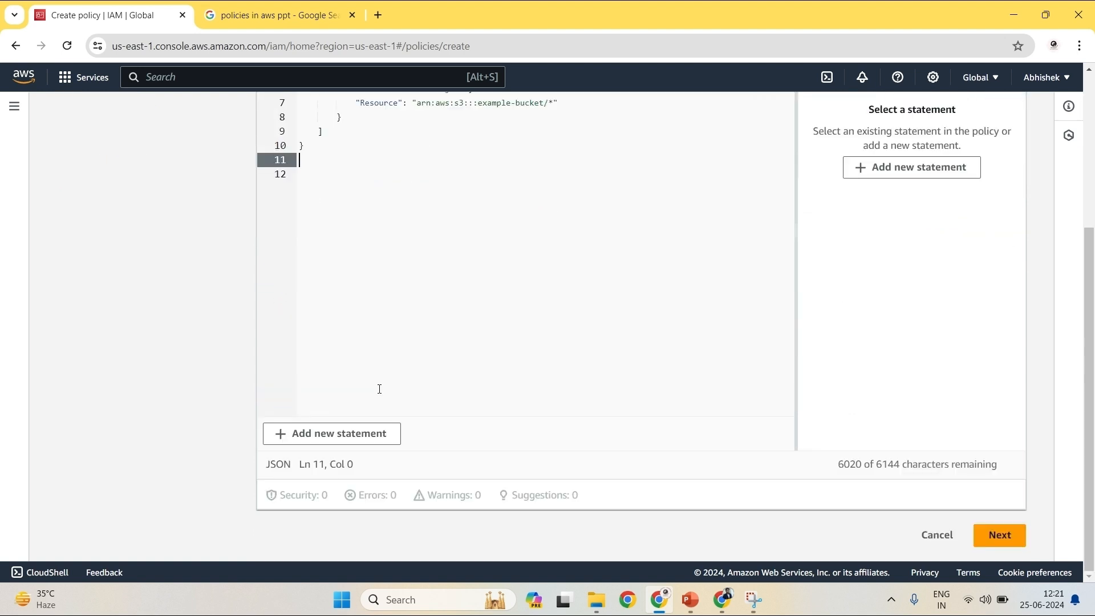
click(999, 535)
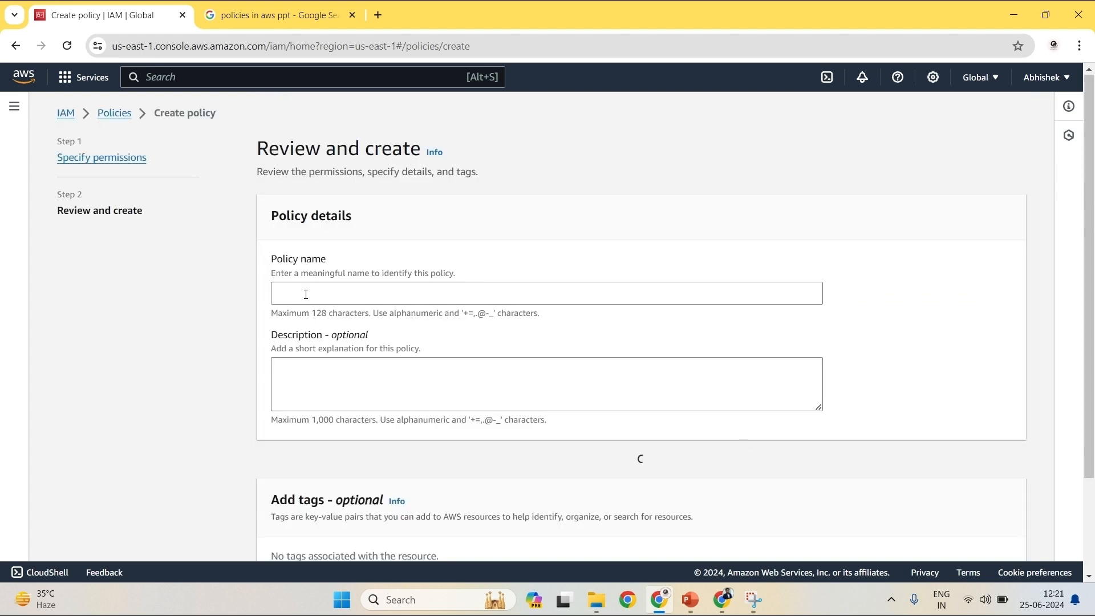
Name the policy S3ReadOnly and create it
scroll(306, 295, down, 2)
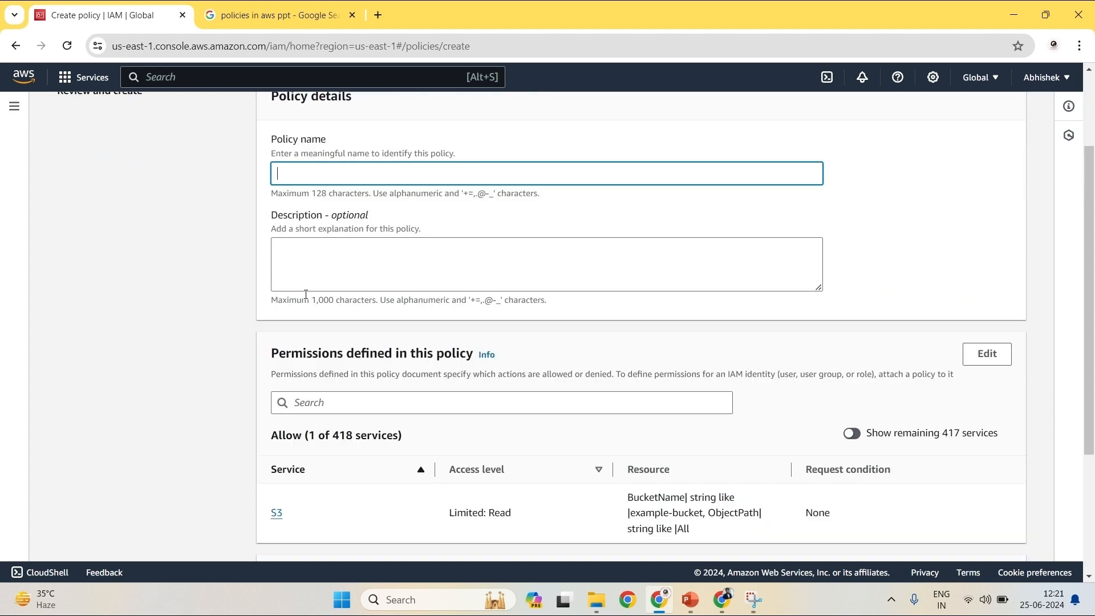
scroll(306, 295, up, 1)
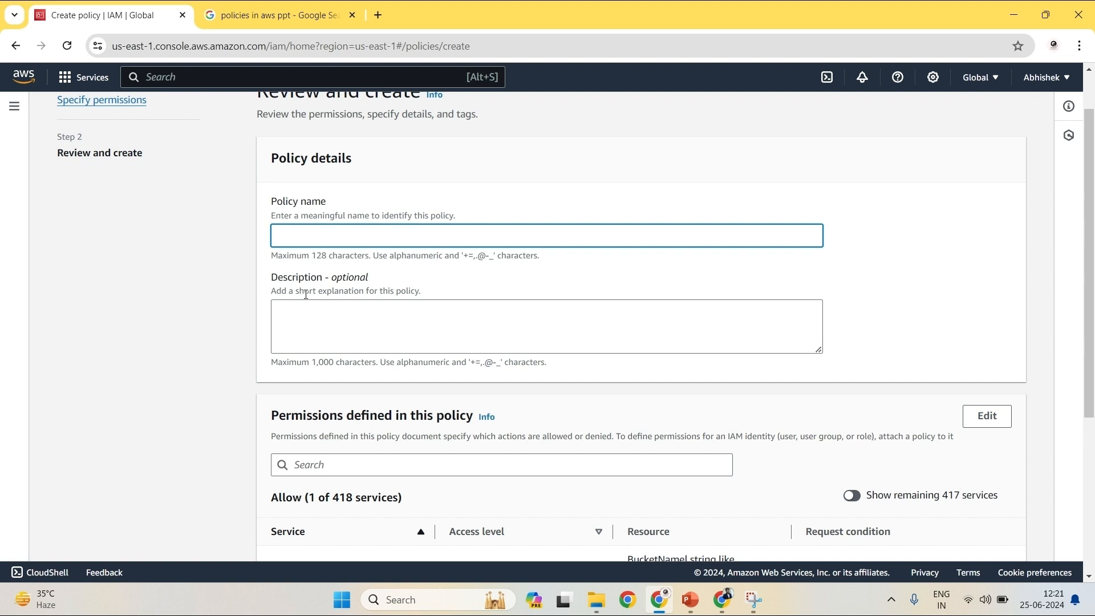
text(S3 read only)
key(BackSpace)
key(Delete)
text(R)
key(BackSpace)
key(BackSpace)
text(O)
scroll(409, 459, down, 5)
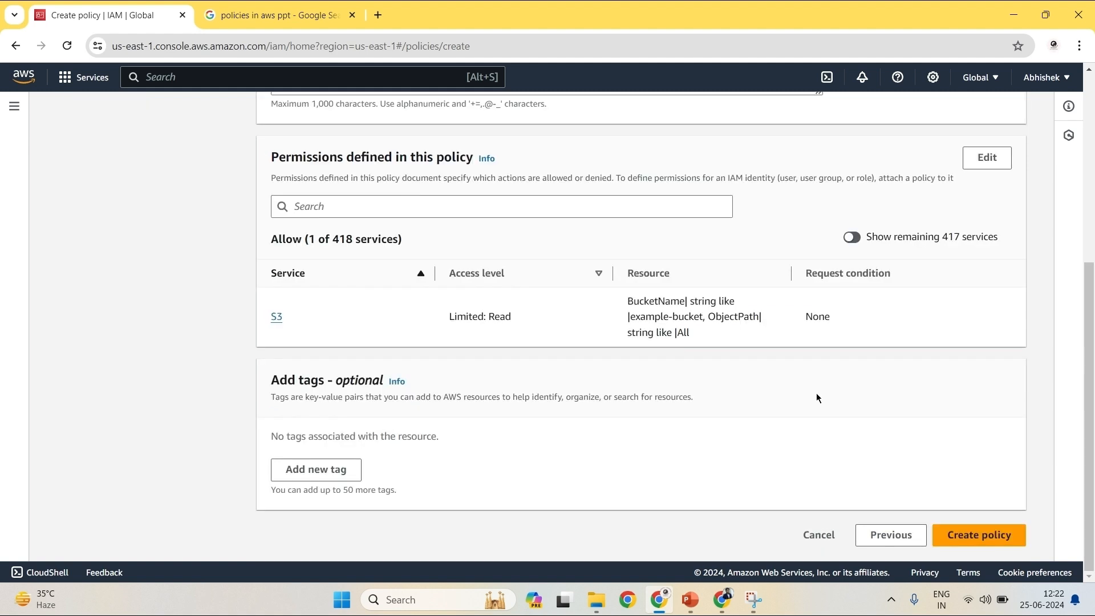
click(954, 536)
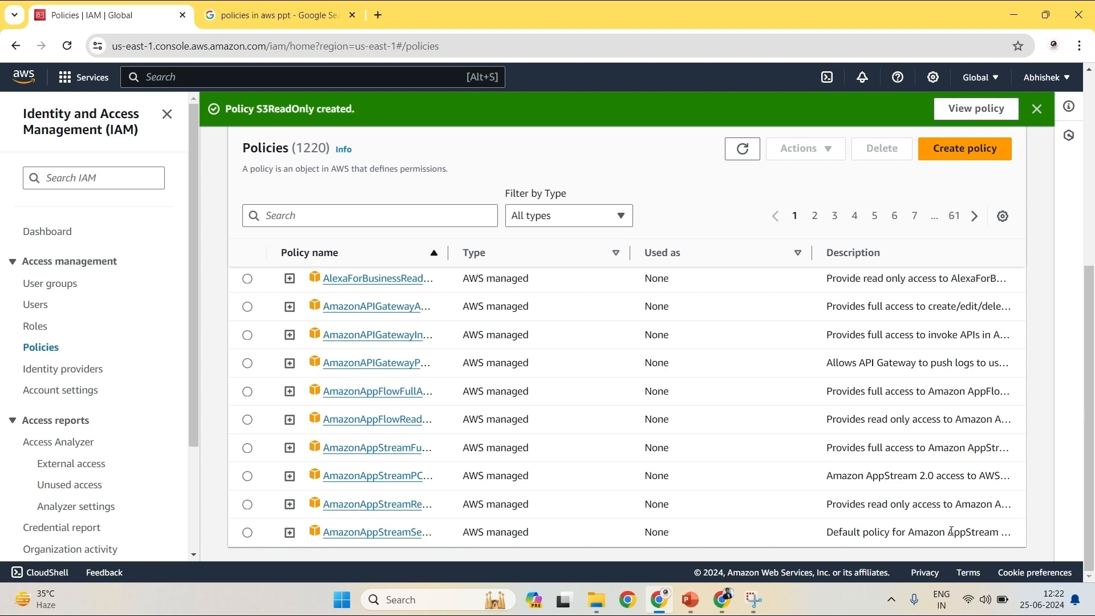
Search the policies for "s3read" and open the customer-managed S3ReadOnly policy's details
click(416, 215)
text(s)
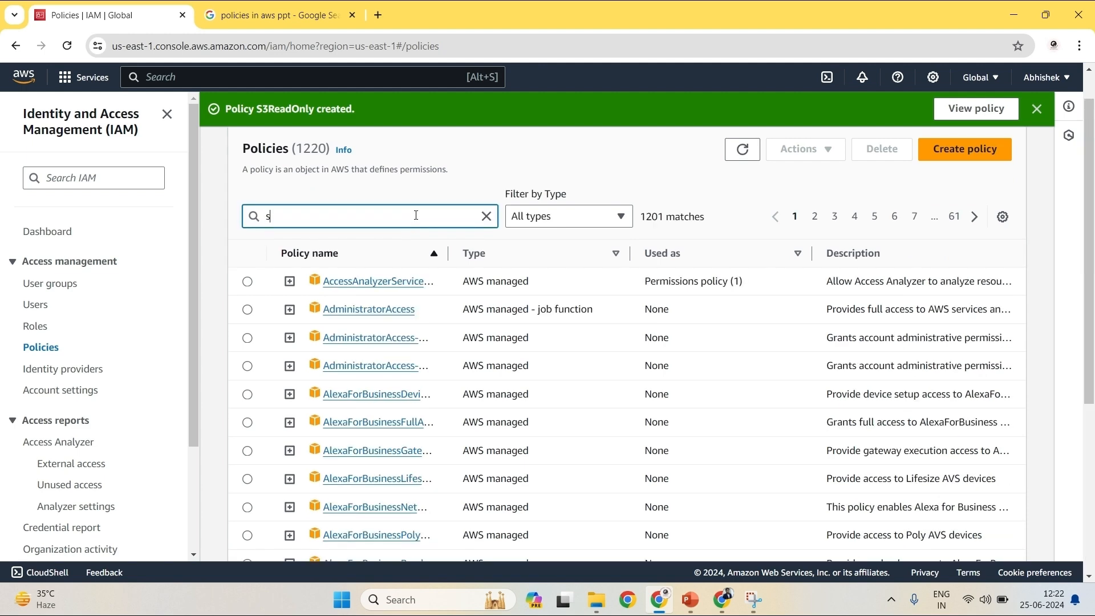
text(3read)
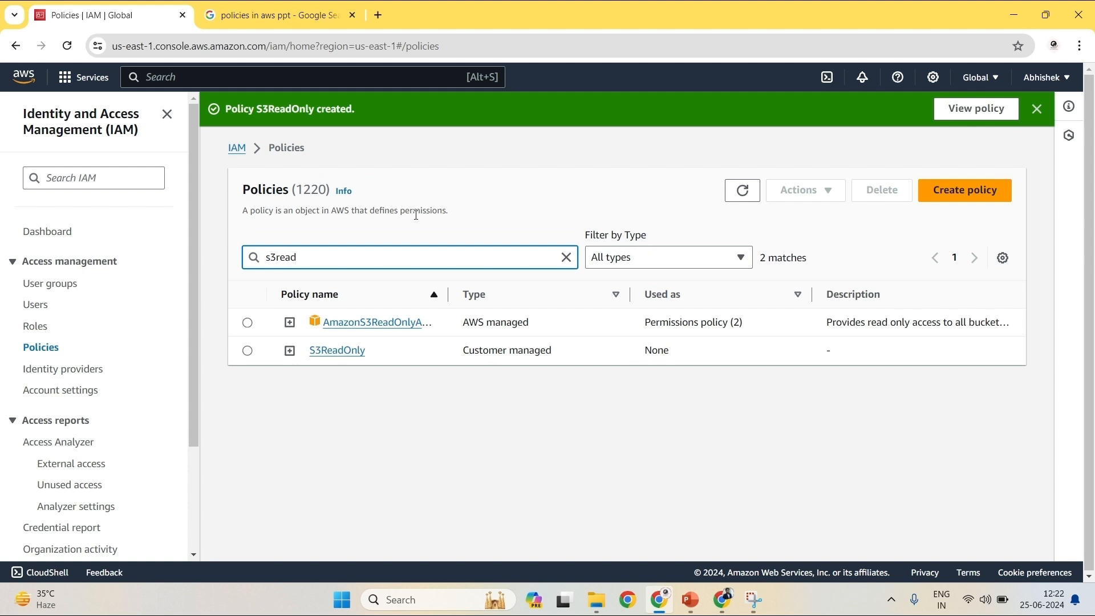
click(344, 351)
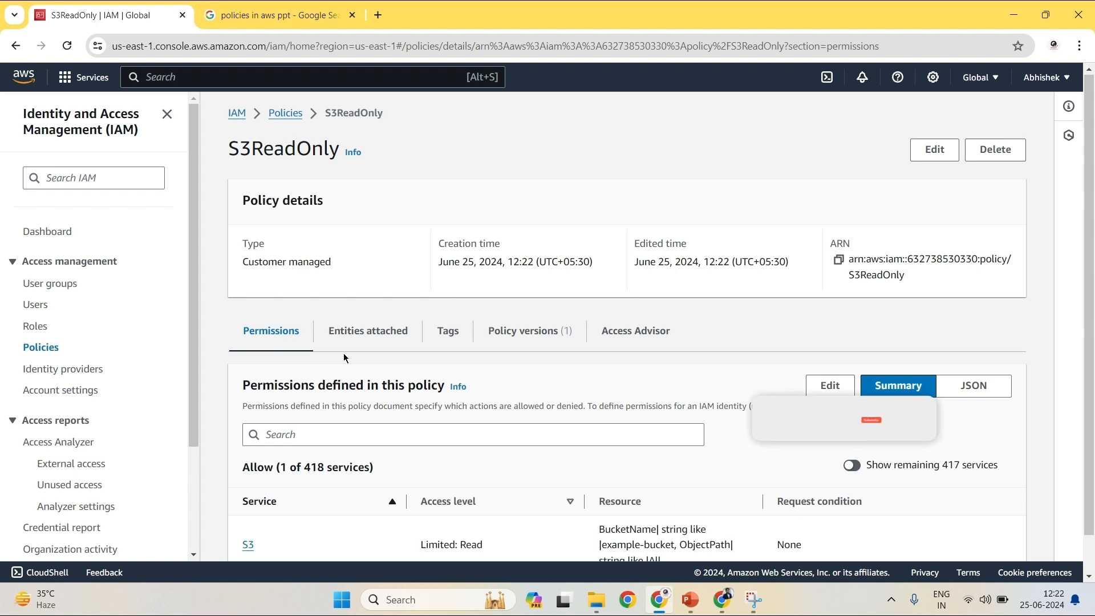
scroll(344, 357, down, 1)
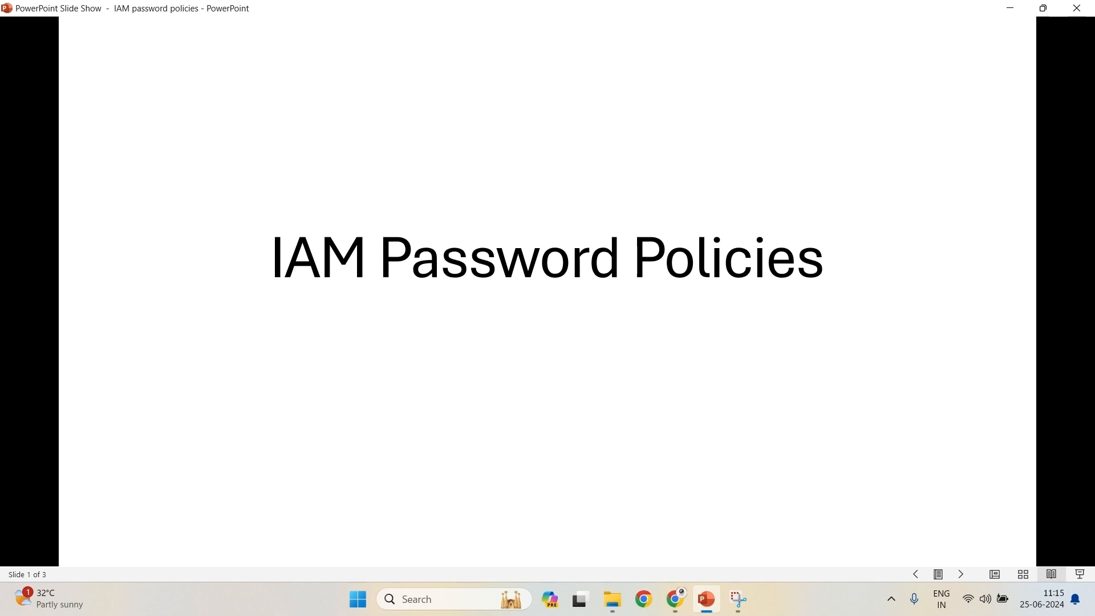
key(Right)
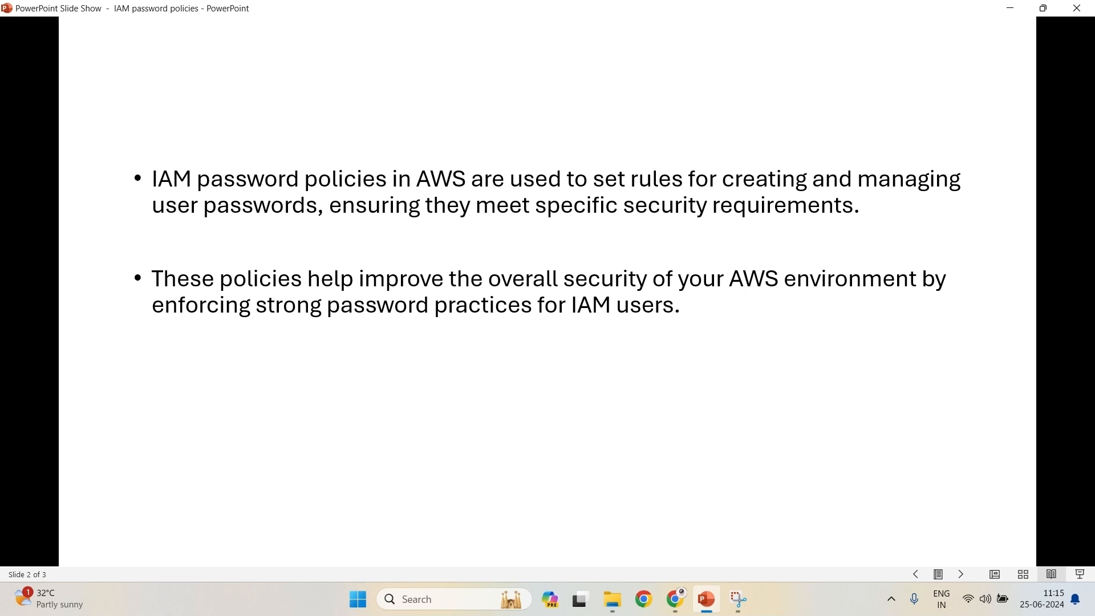
key(Right)
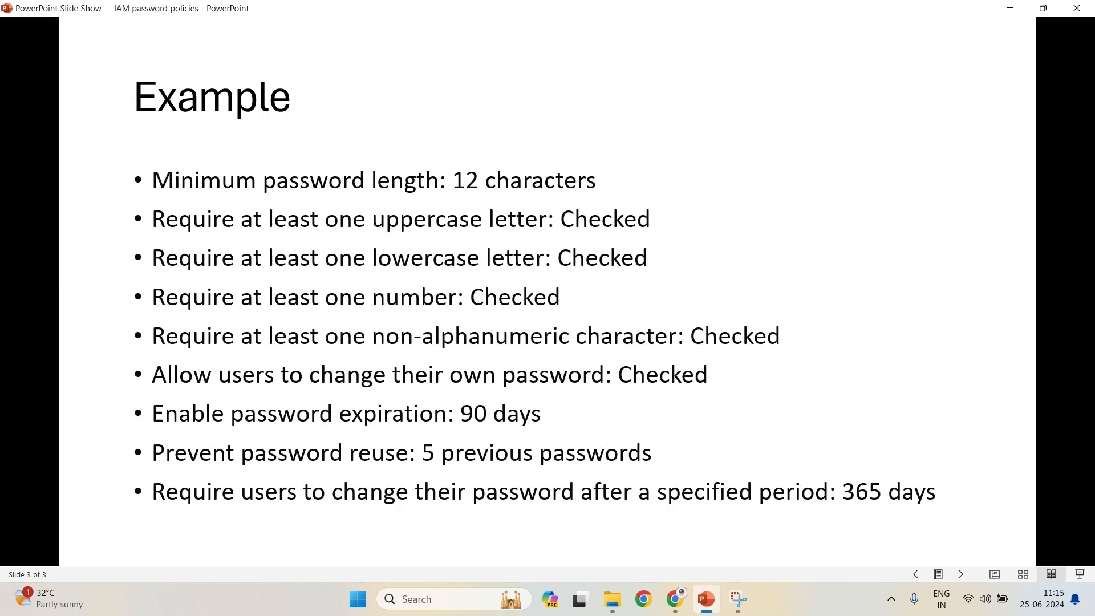
Switch to the AWS console in Chrome and open the IAM account settings' password policy for editing
click(675, 599)
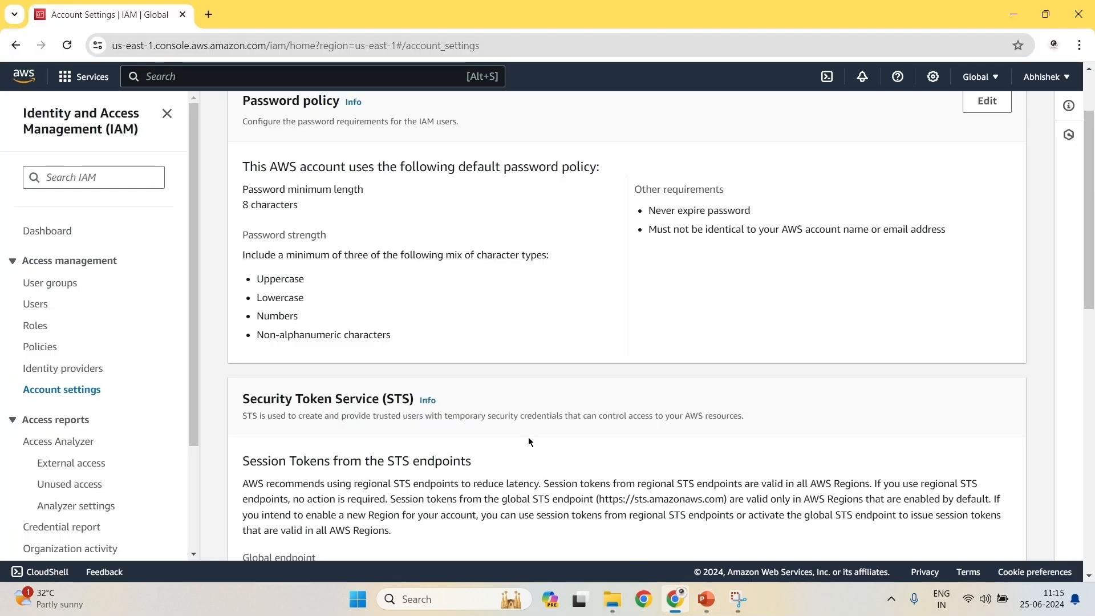
text(iam)
click(362, 187)
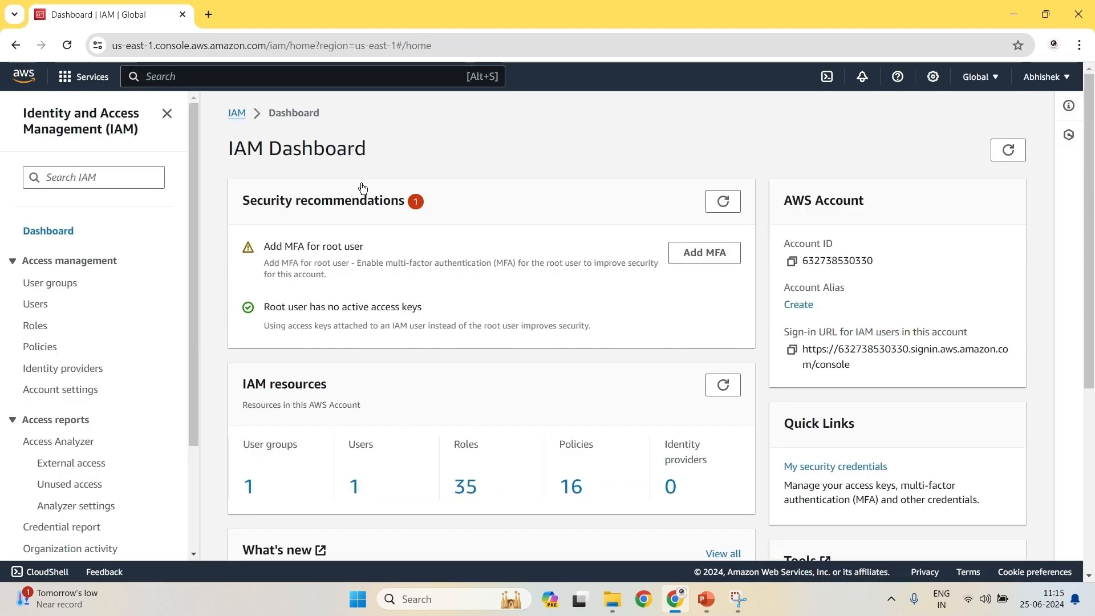
click(89, 391)
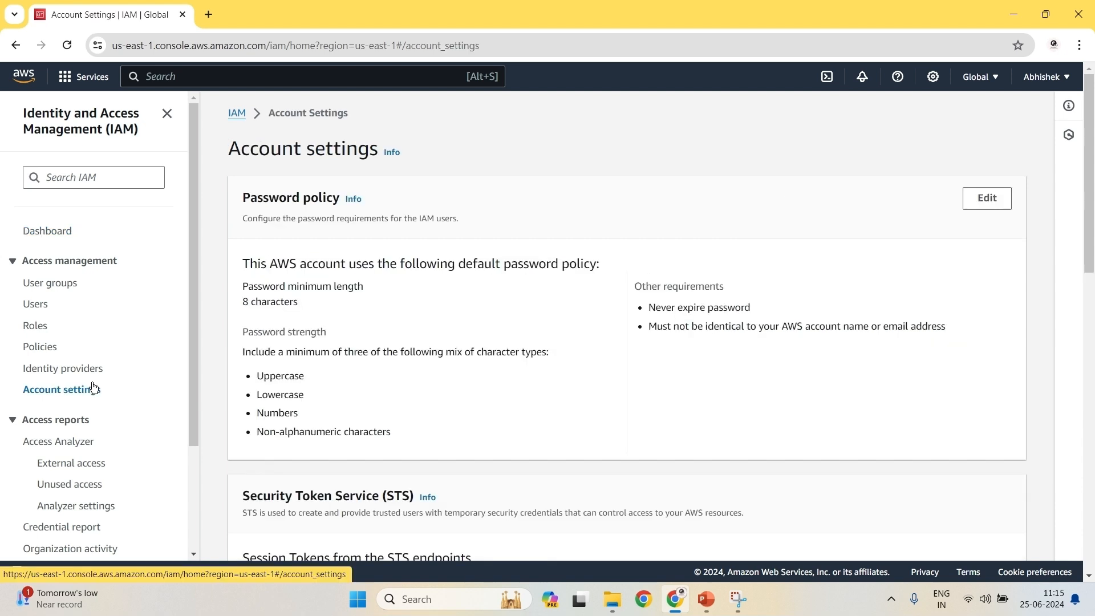
triple_click(246, 197)
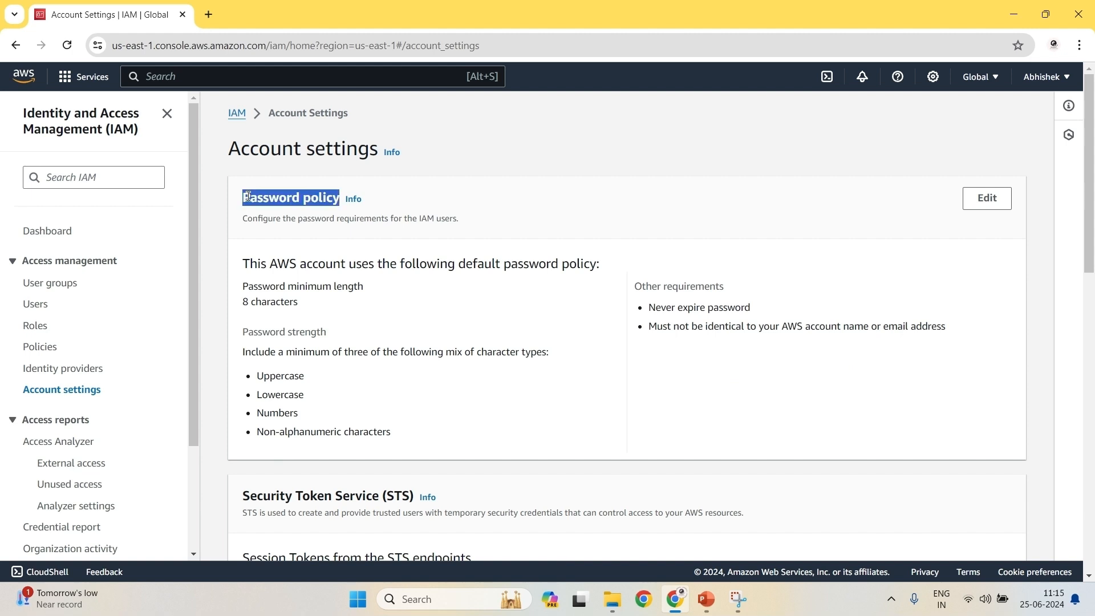
click(986, 198)
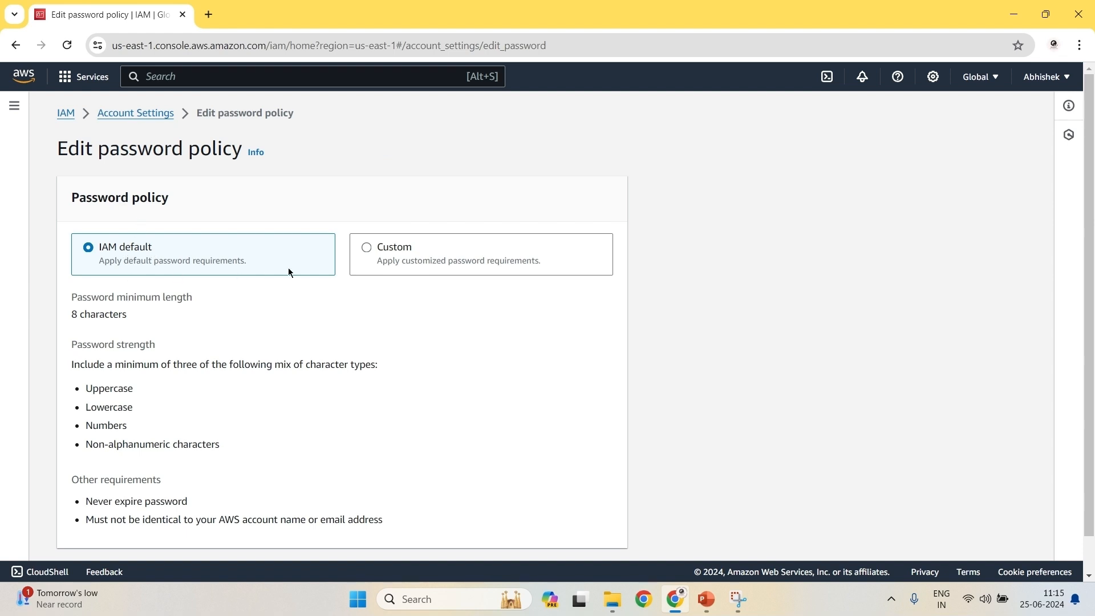
Choose a custom password policy with a minimum length of 12 and require uppercase, lowercase, number and non-alphanumeric characters
click(407, 257)
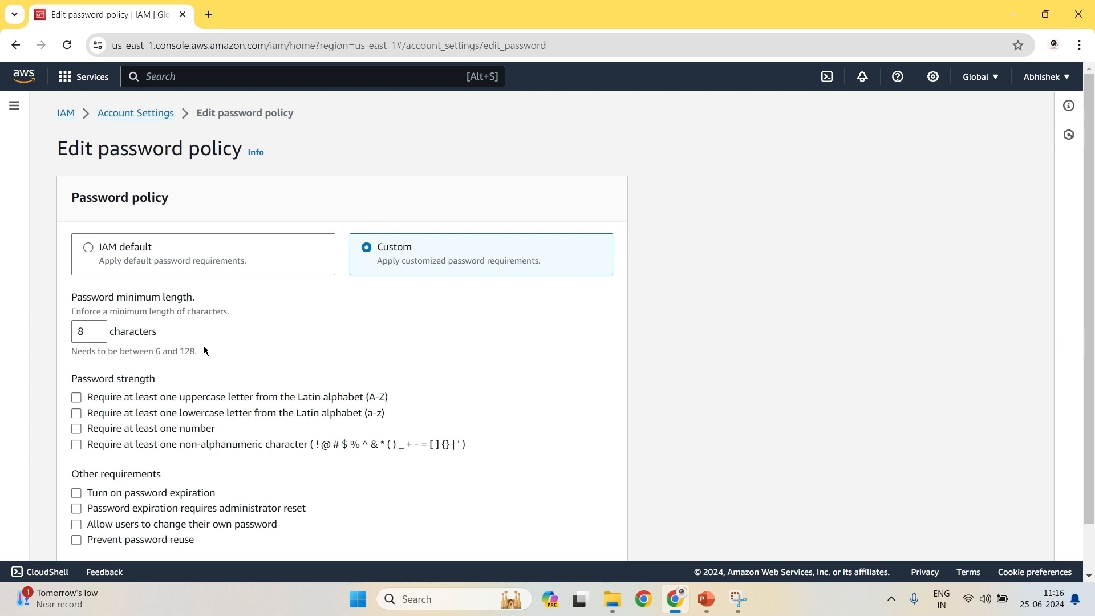
click(95, 331)
key(BackSpace)
click(79, 395)
click(80, 412)
click(76, 431)
click(77, 448)
Turn on password expiration and set passwords to expire in 90 days
scroll(130, 444, down, 1)
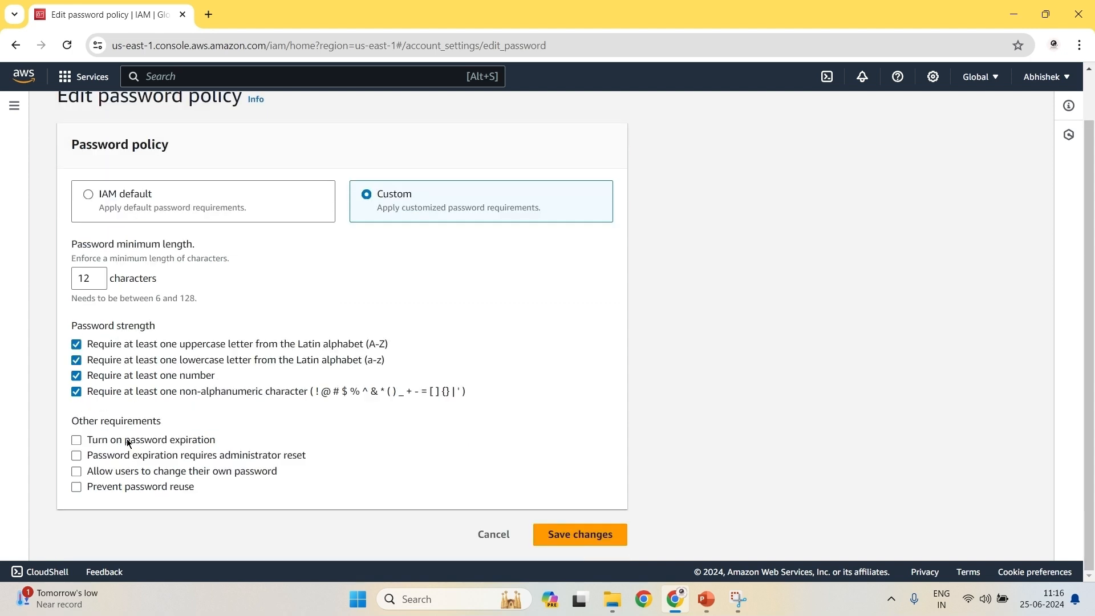
click(77, 440)
click(182, 460)
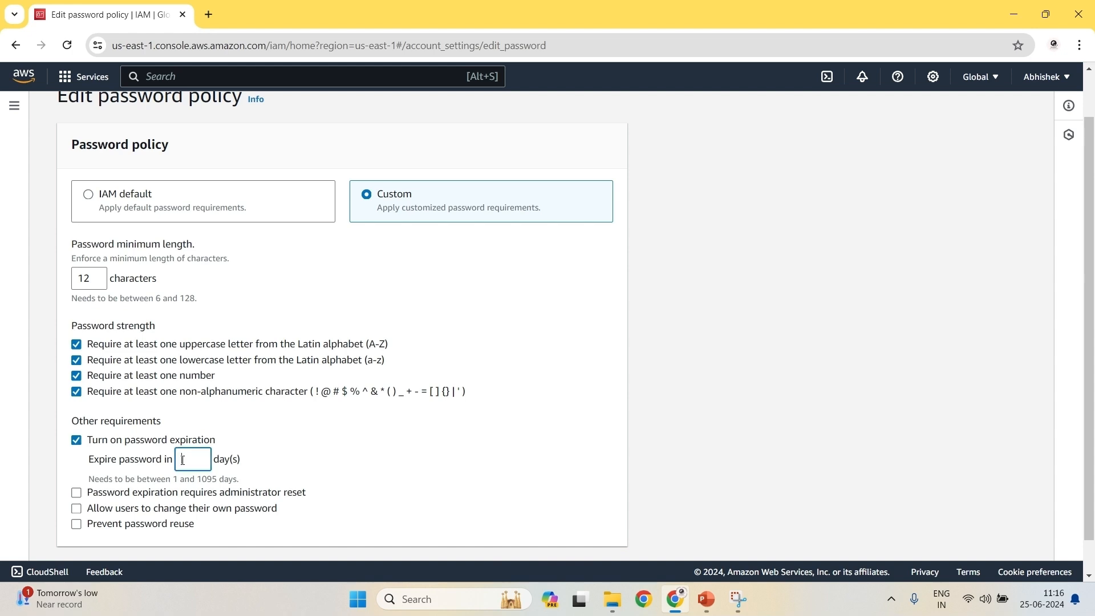
text(90)
Allow users to change their own password and prevent password reuse, remembering 5 passwords
scroll(182, 460, down, 1)
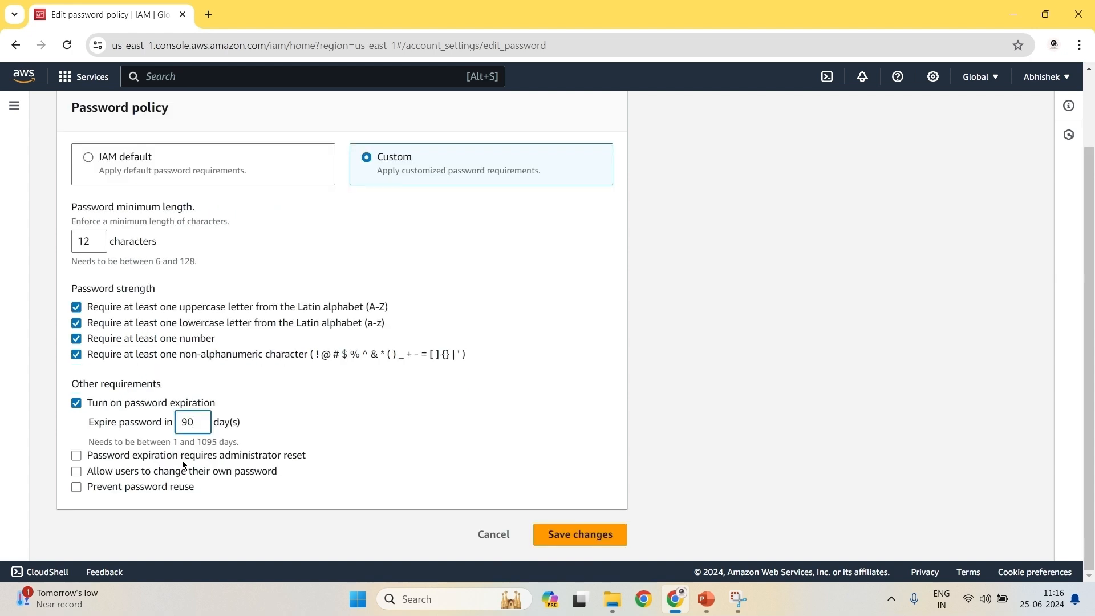
click(77, 472)
click(80, 487)
click(157, 512)
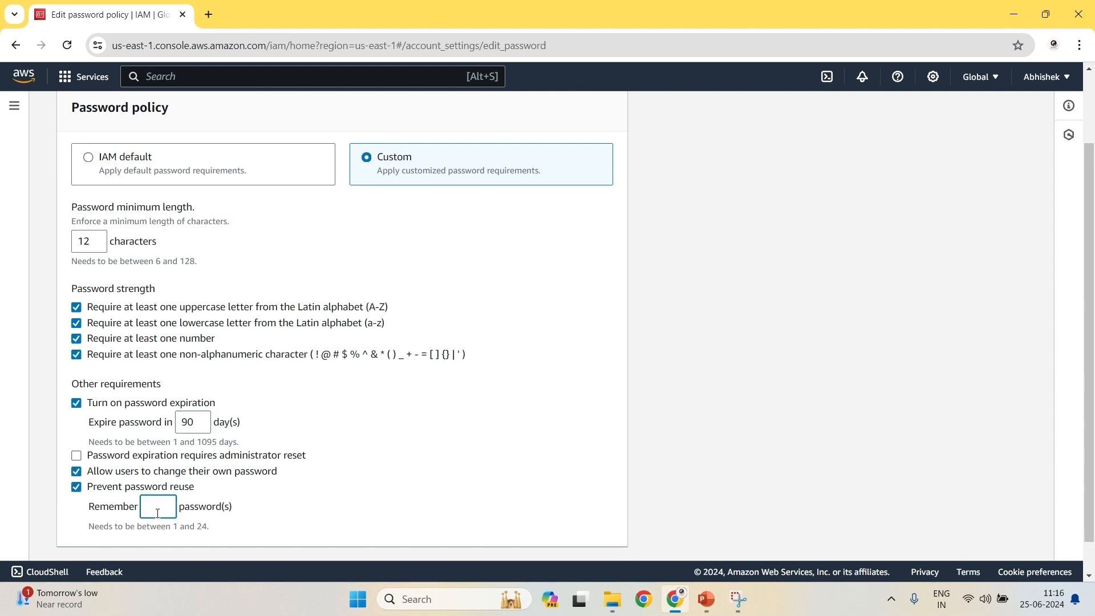
text(5)
Save the password policy changes and confirm setting the custom policy
scroll(330, 496, down, 1)
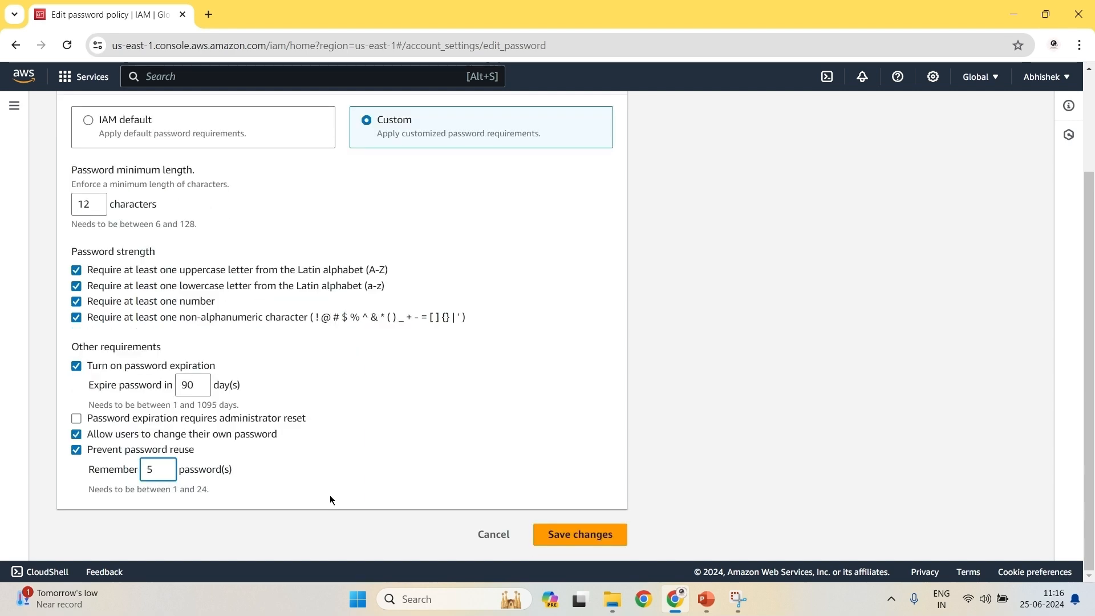
click(568, 534)
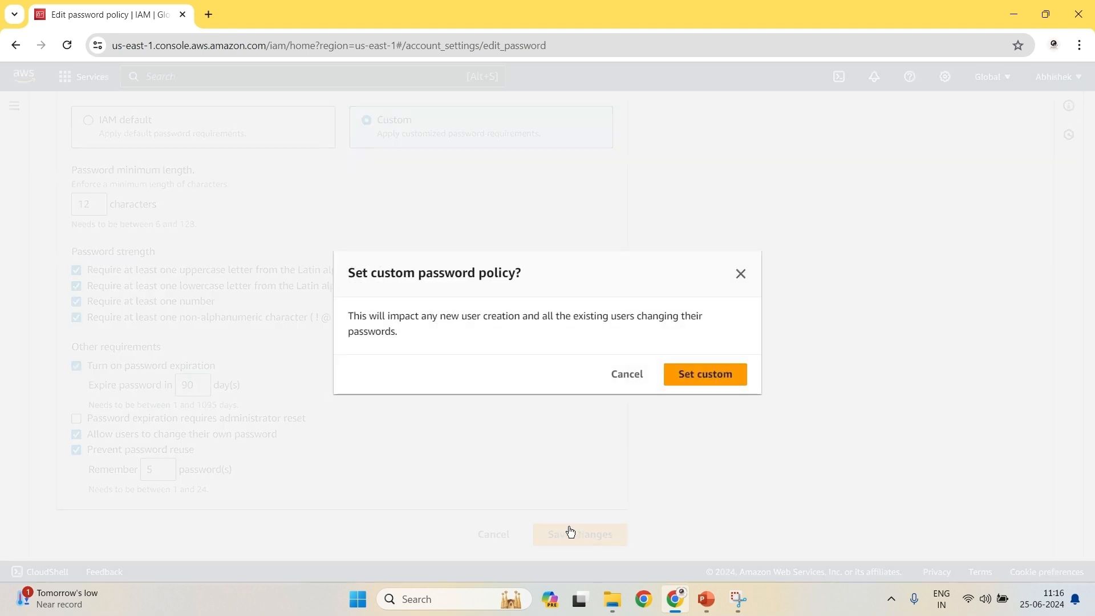
click(710, 371)
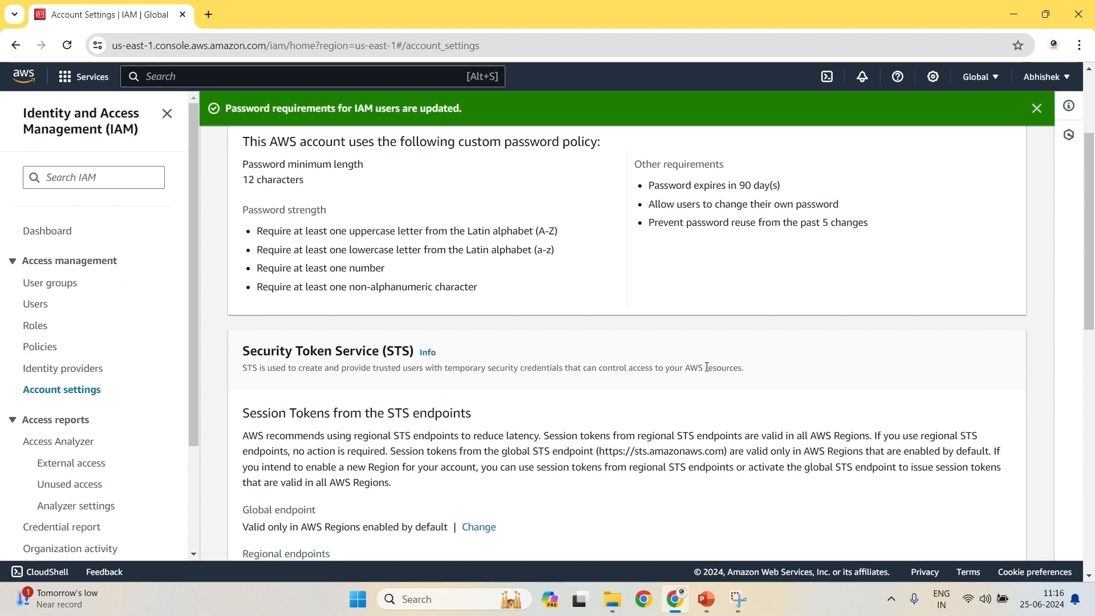
scroll(686, 375, up, 3)
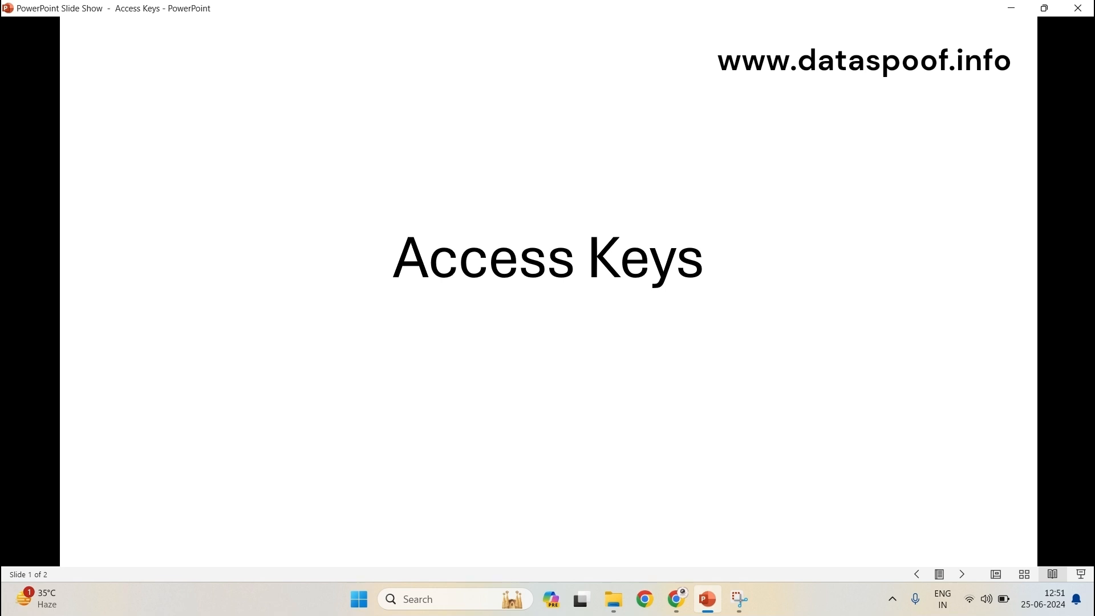
key(Right)
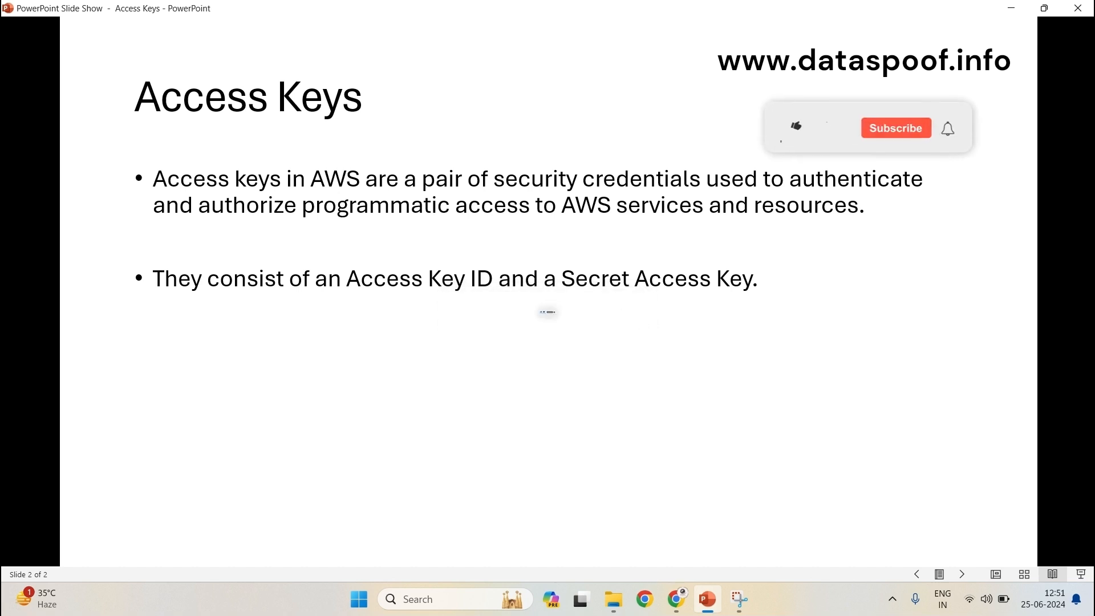
Switch to the AWS console in Chrome, find the IAM service and open the account's own security credentials
click(676, 599)
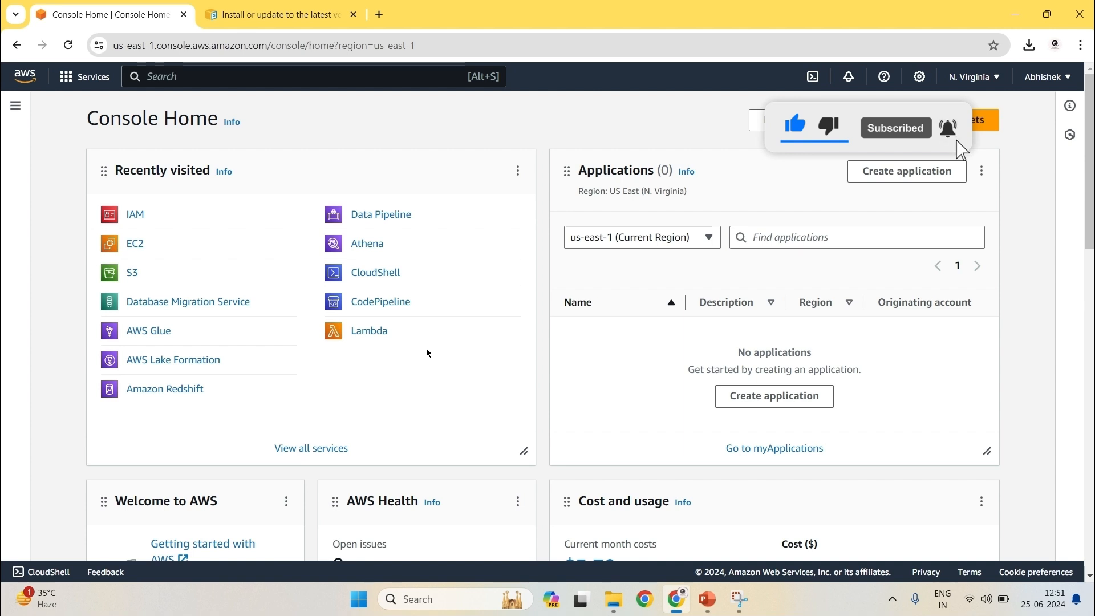
click(187, 77)
text(iam)
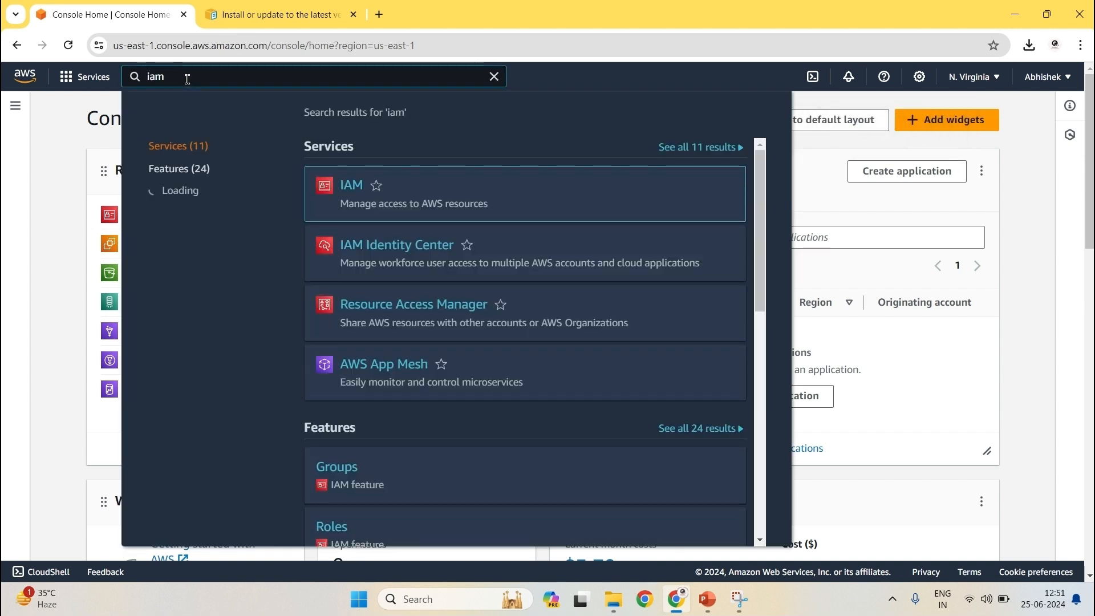
click(357, 191)
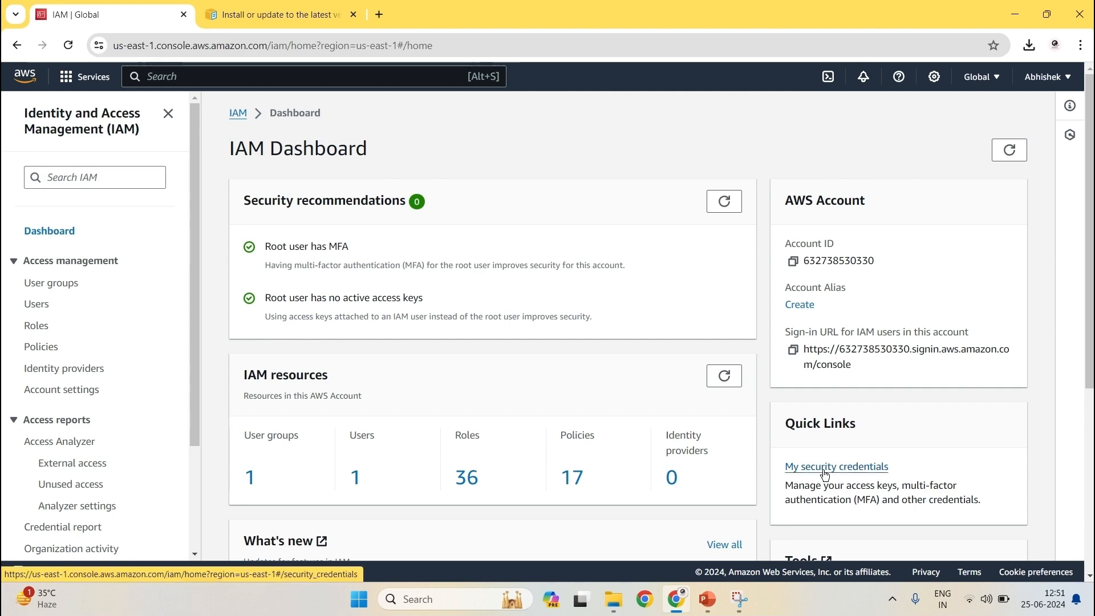
click(825, 473)
Create a root user access key, acknowledging that it is not a best practice
scroll(672, 440, down, 5)
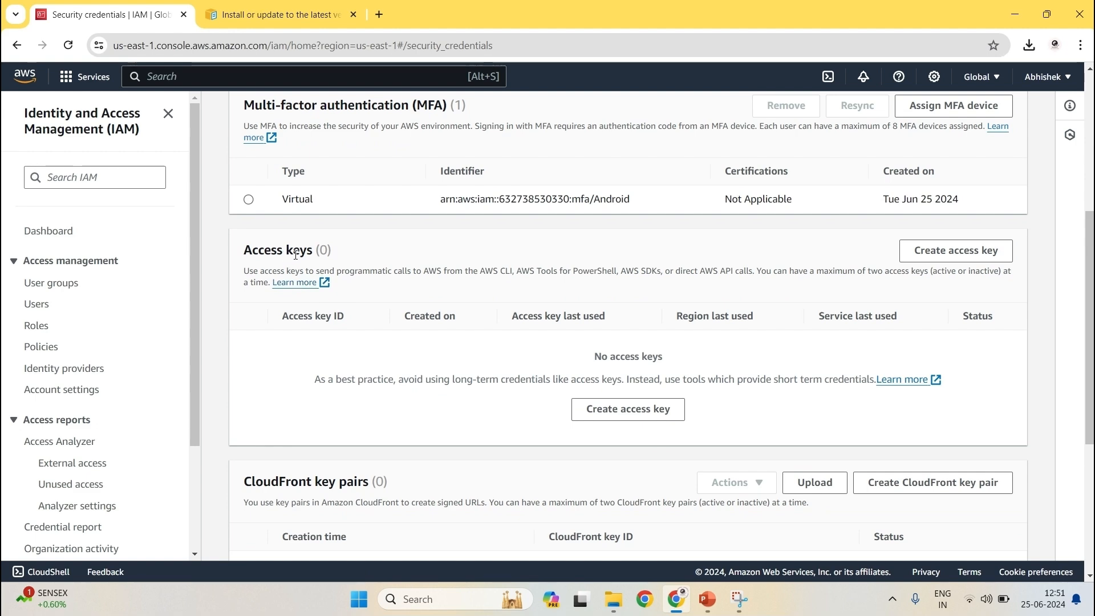
click(949, 251)
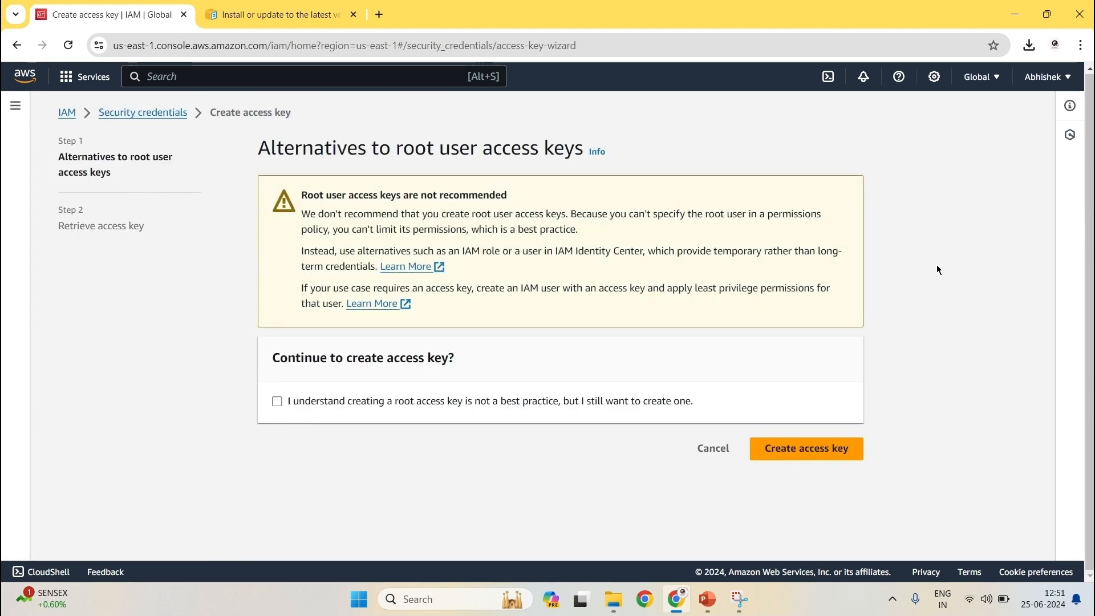
click(292, 403)
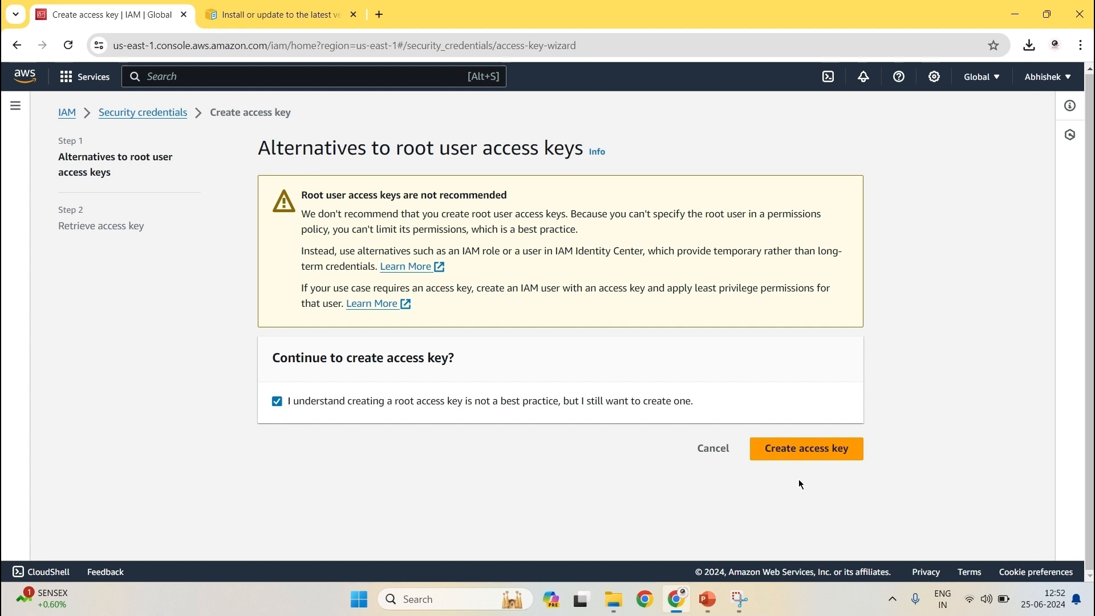
click(806, 449)
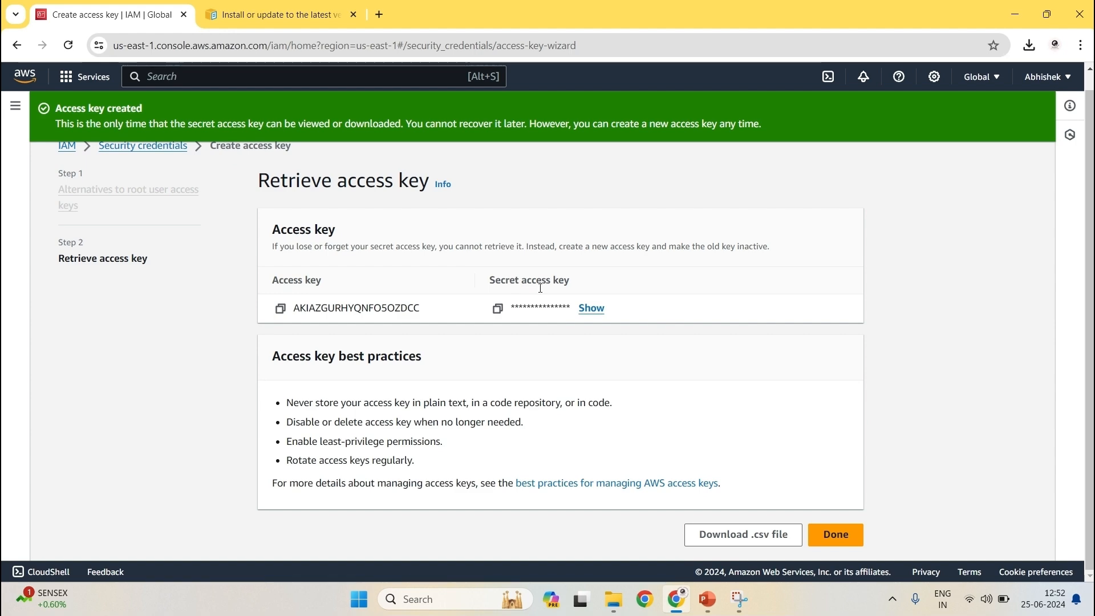
Return to the "aws cli" Google results and open the guide for installing or updating the latest AWS CLI version
click(274, 14)
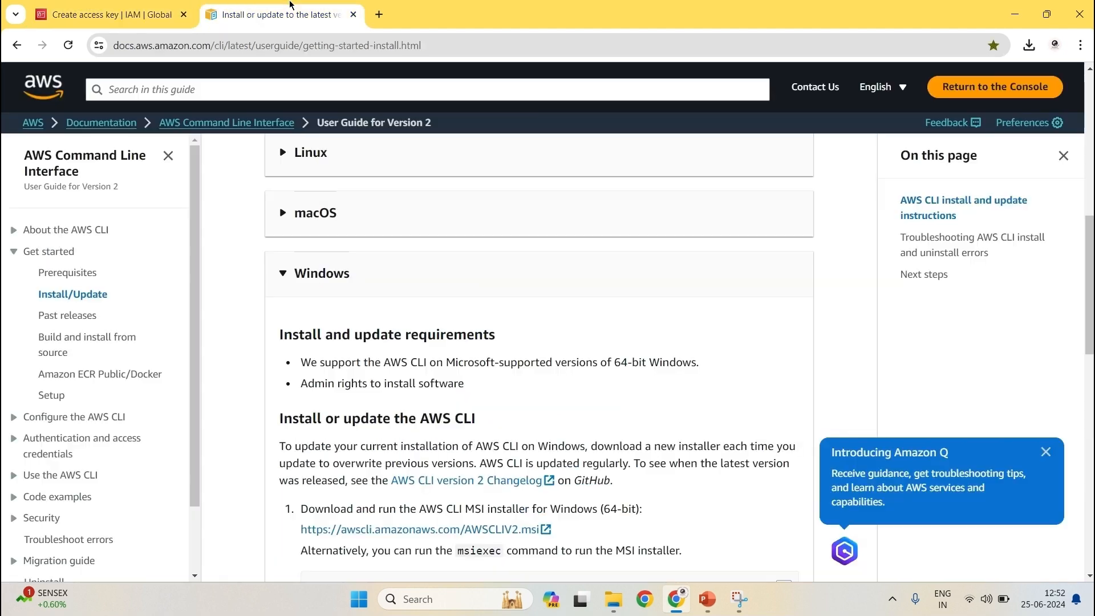
scroll(383, 319, up, 9)
scroll(271, 341, left, 5)
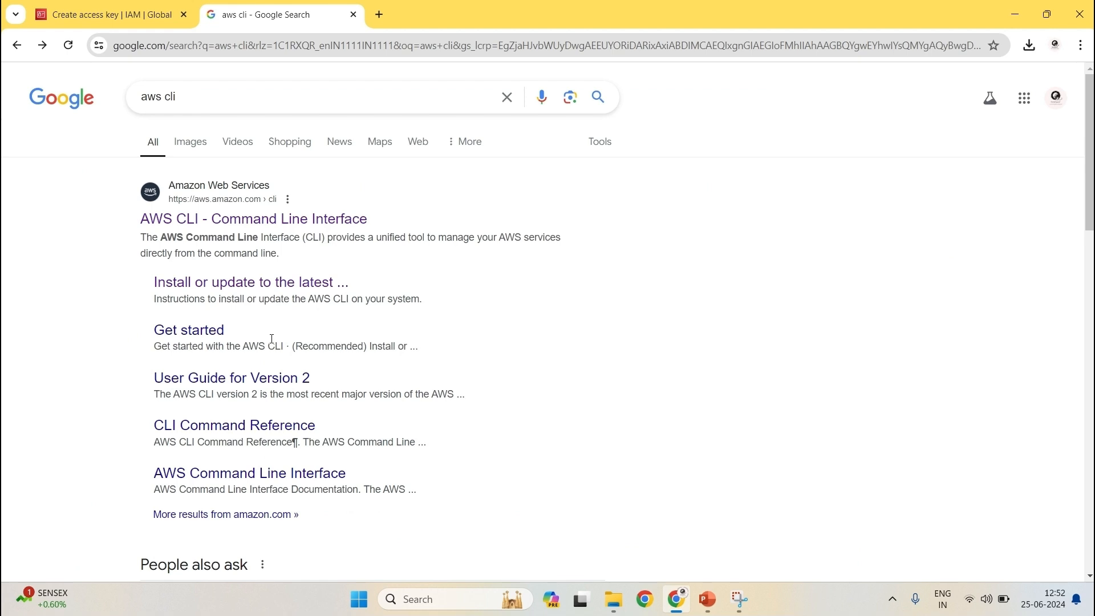
triple_click(157, 97)
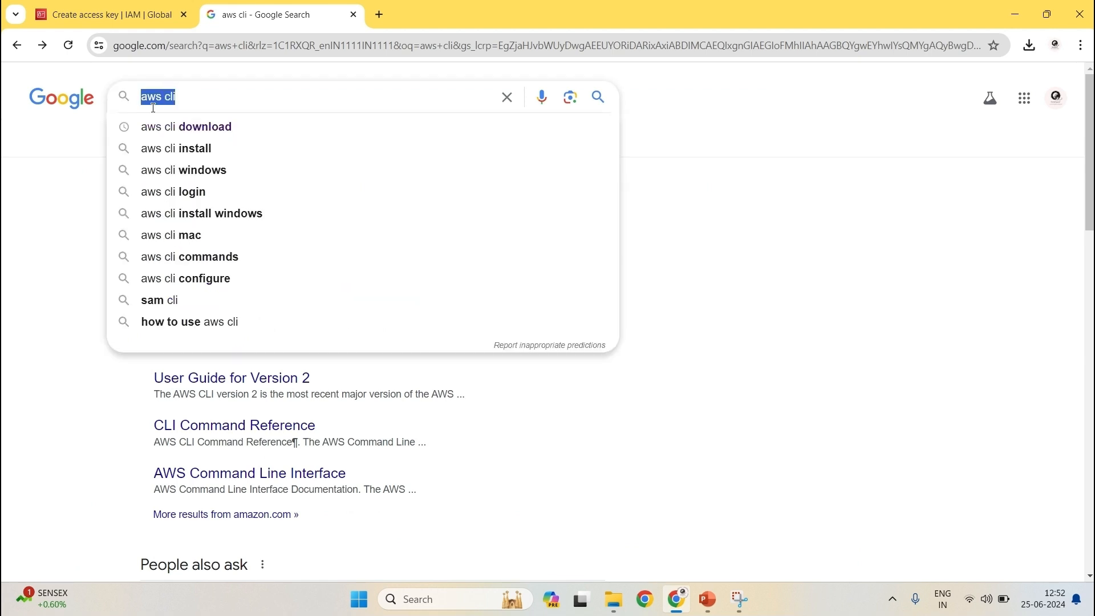
click(43, 331)
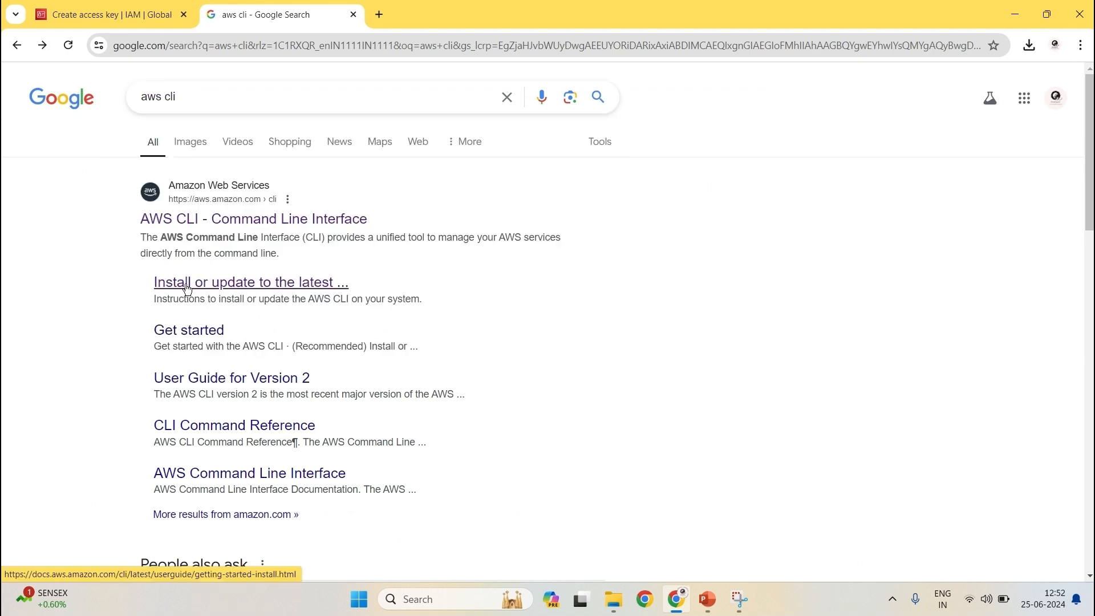
click(183, 284)
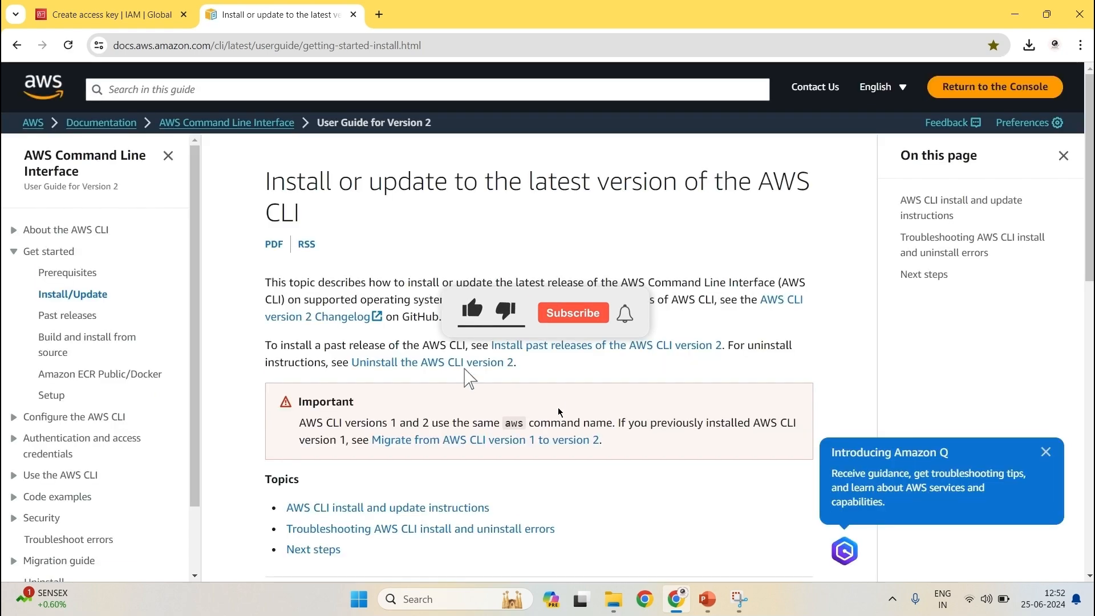
Expand the Windows installation instructions and review the AWS CLI MSI installer download section
scroll(553, 494, down, 6)
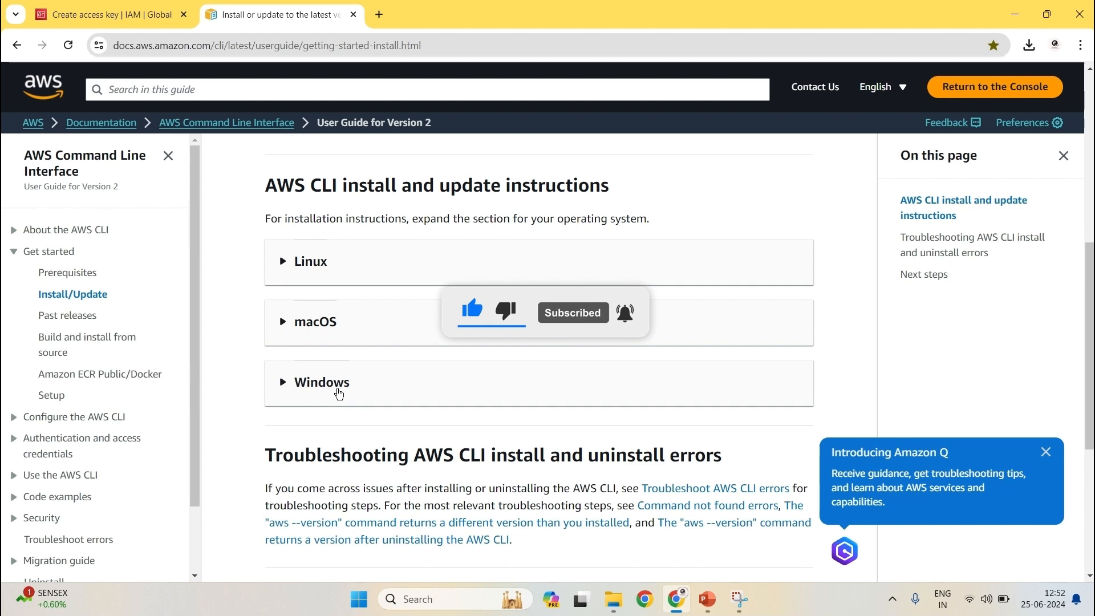
click(319, 389)
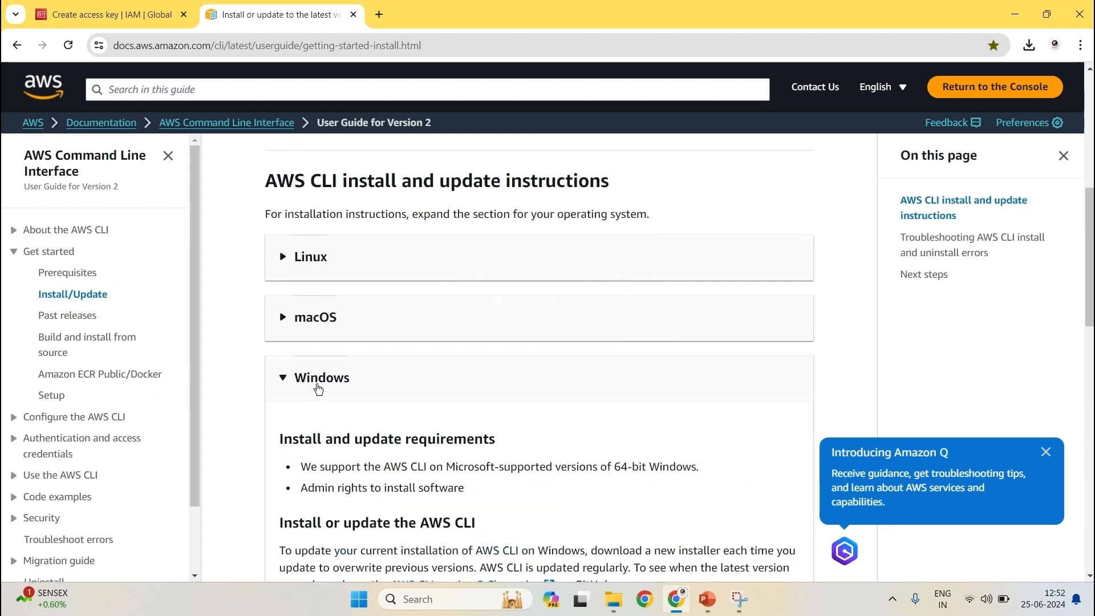
scroll(318, 389, down, 3)
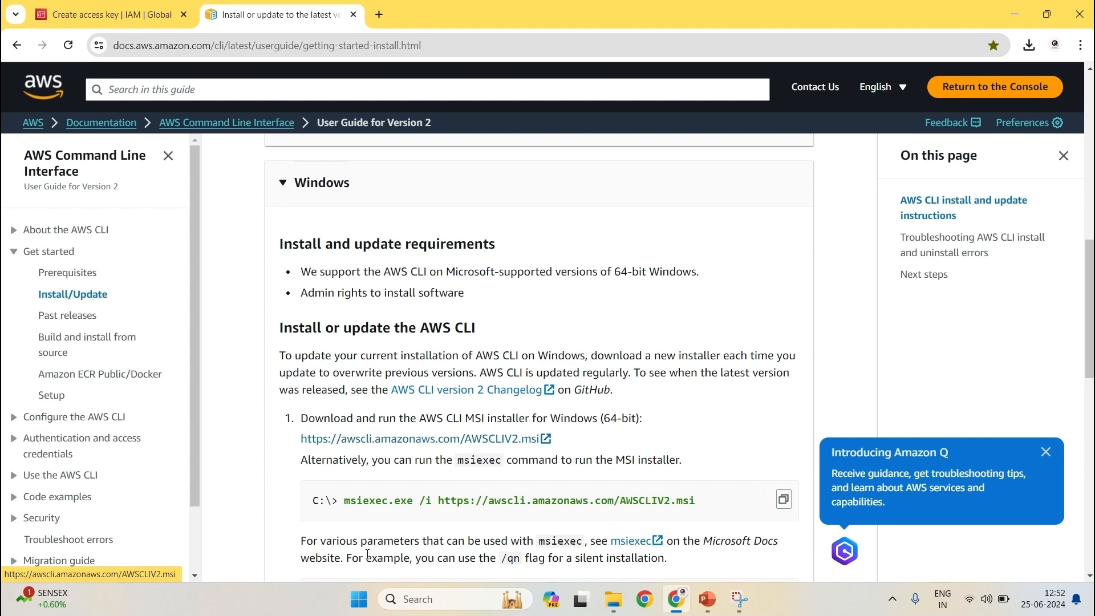
Search Windows for "cmd" and launch Command Prompt
click(355, 599)
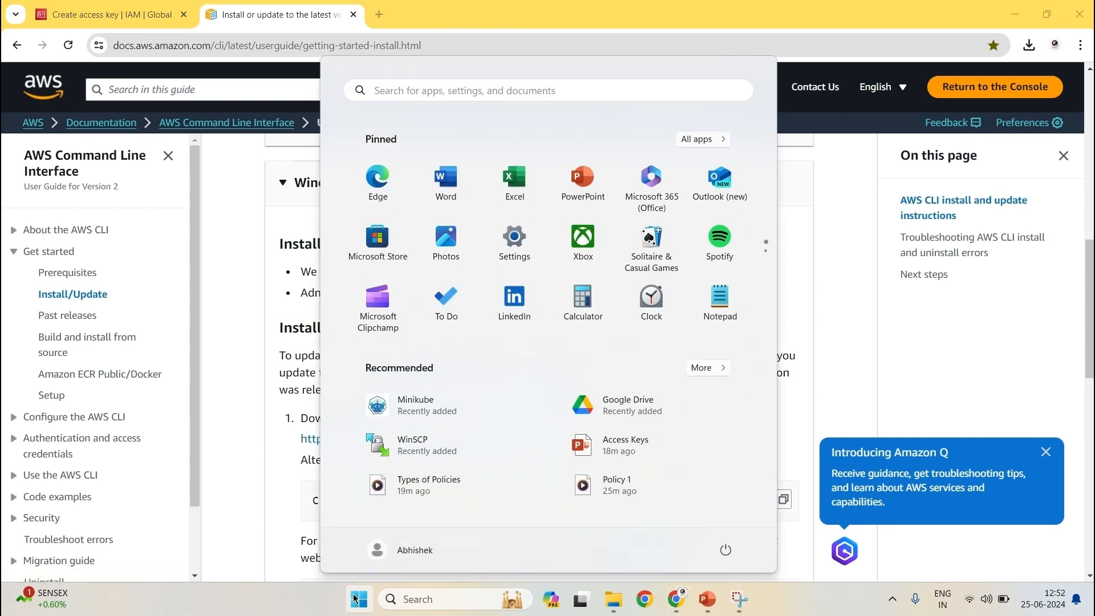
text(cmd)
key(Return)
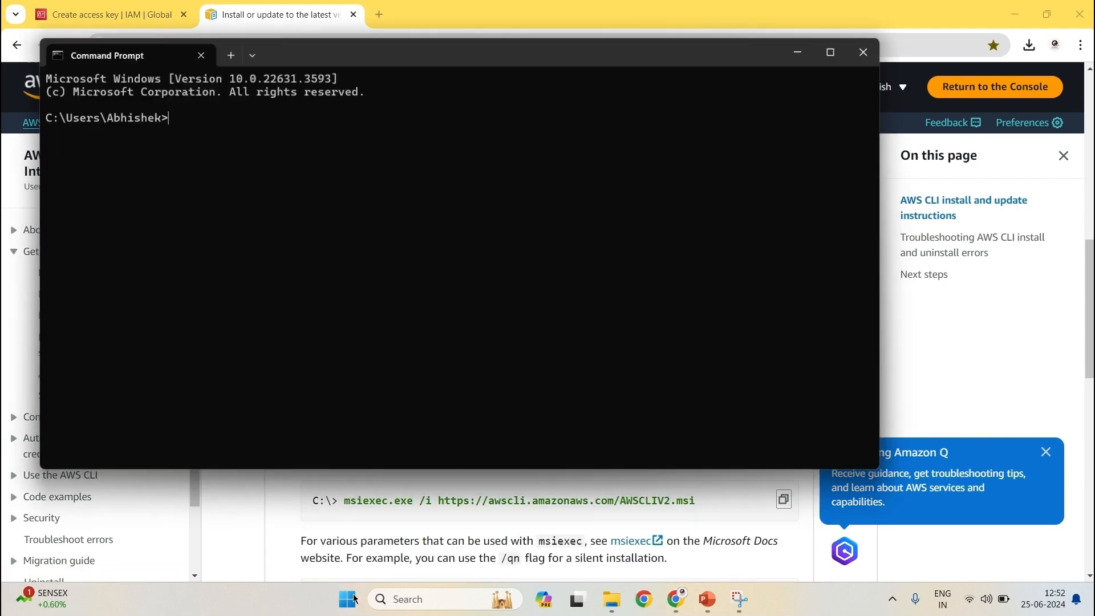
Run "aws configure" and supply the AWS Access Key ID copied from the console's new access key
text(aws)
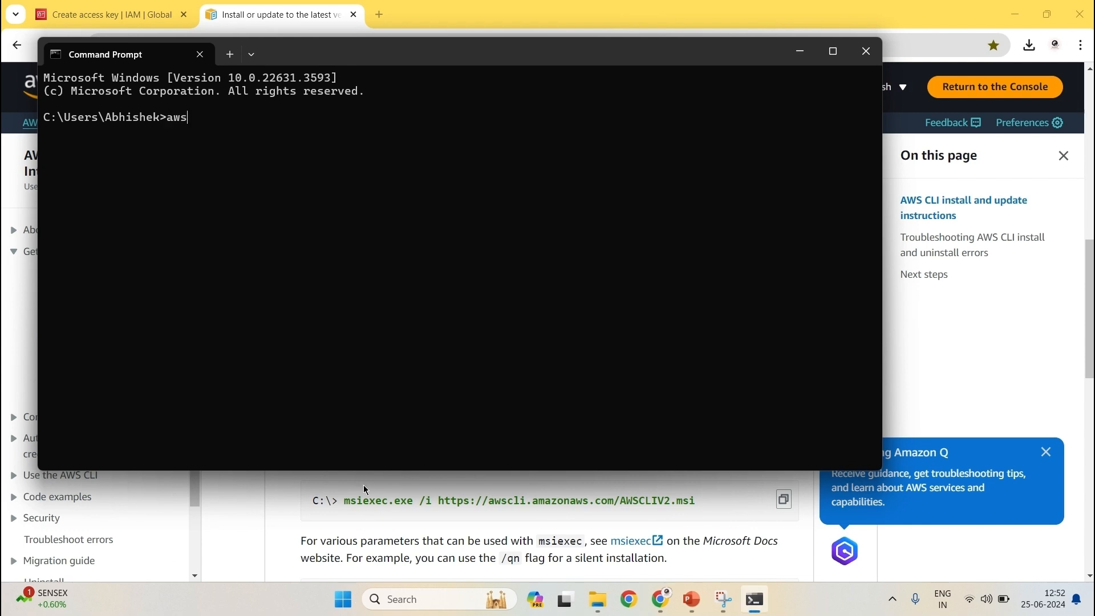
text( configure)
key(Return)
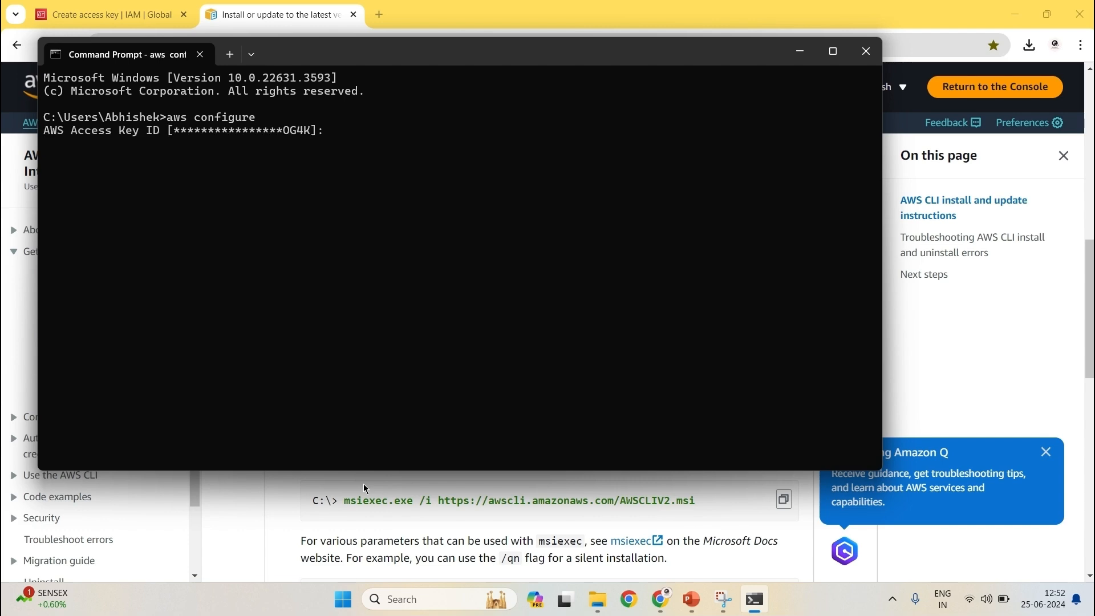
click(96, 8)
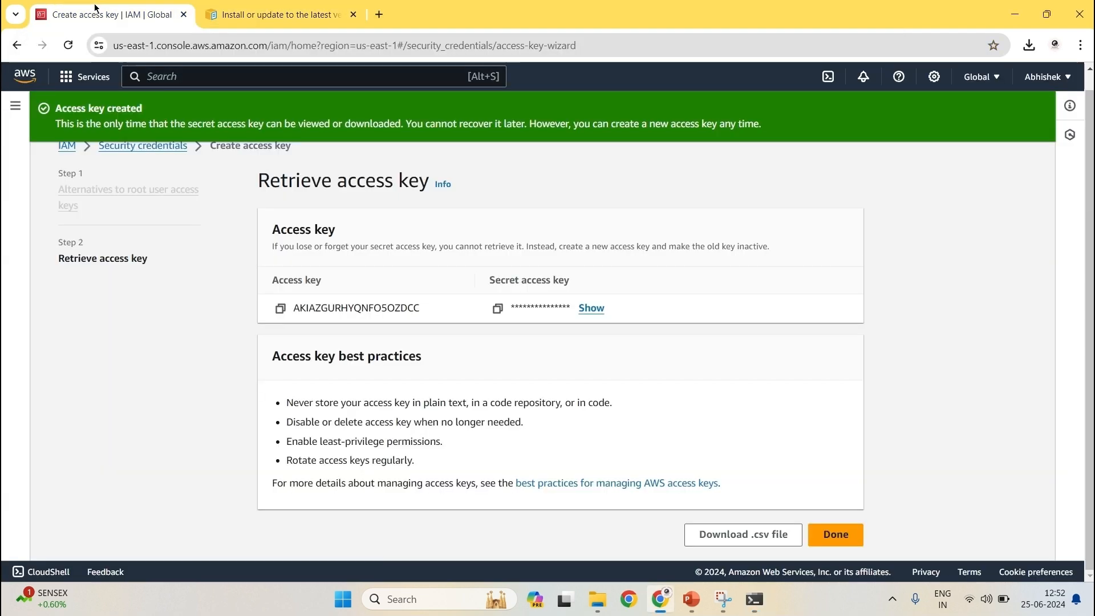
click(280, 308)
click(754, 610)
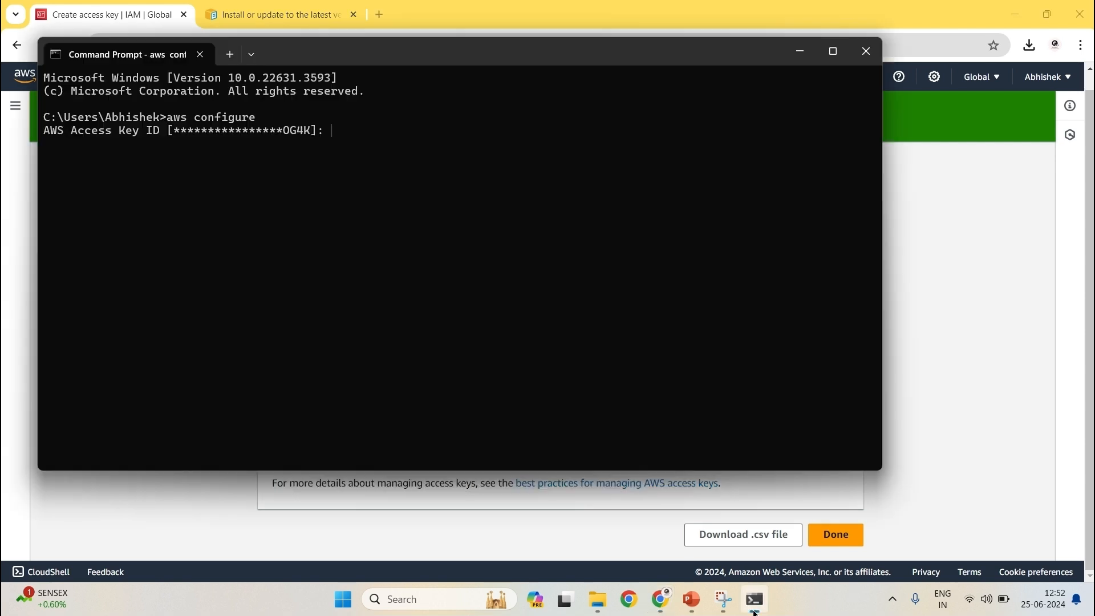
key(ctrl+v)
key(Return)
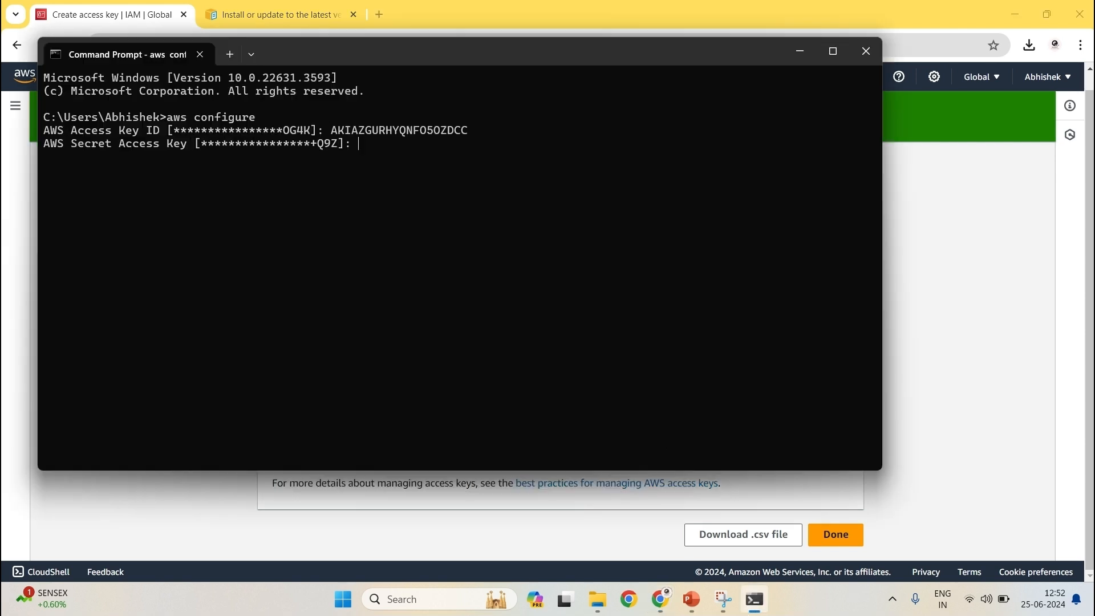
Copy the secret access key from the console into the AWS CLI configuration, leaving default region name and output format blank
click(35, 195)
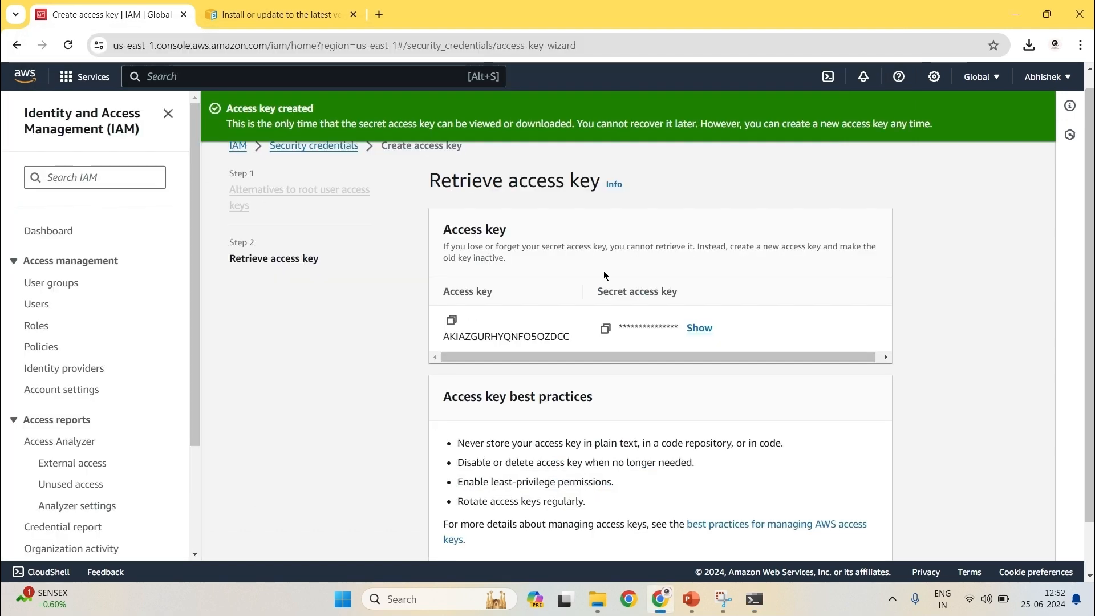
click(605, 331)
click(754, 599)
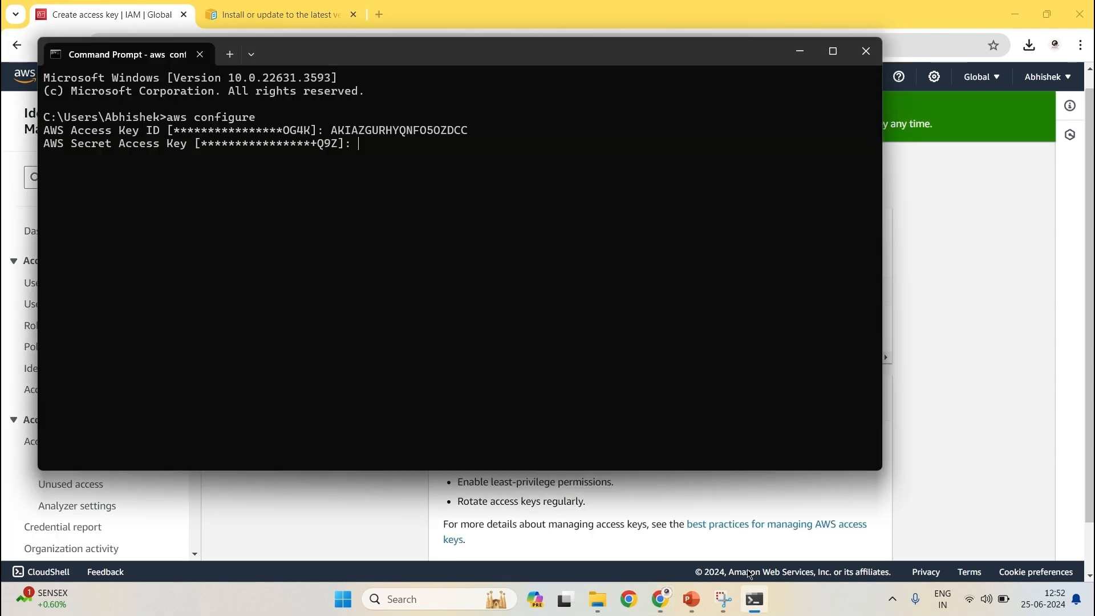
key(ctrl+v)
key(Return)
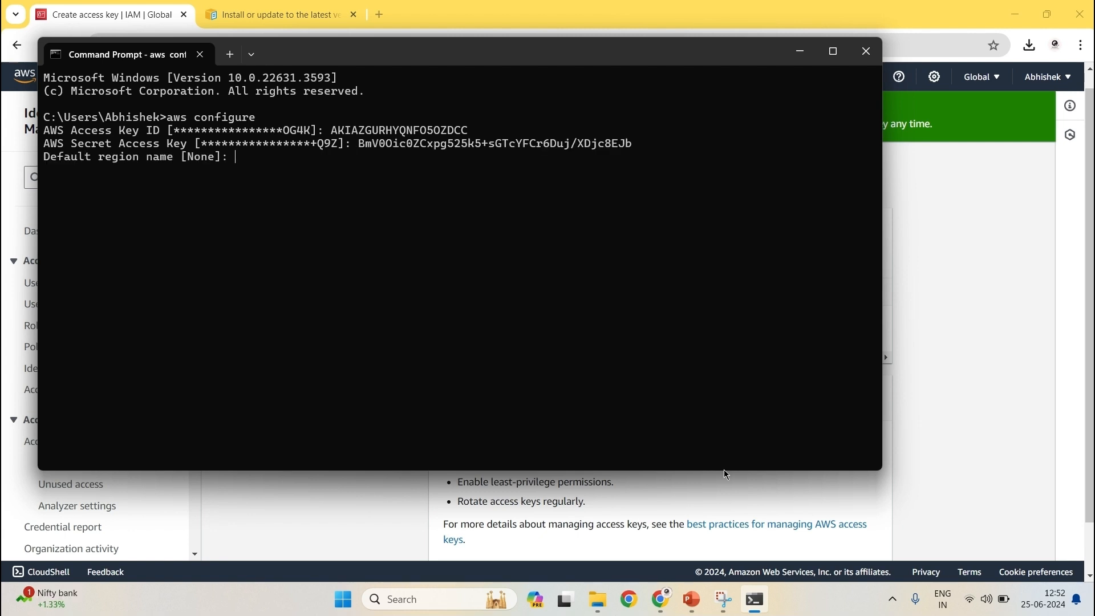
key(Return)
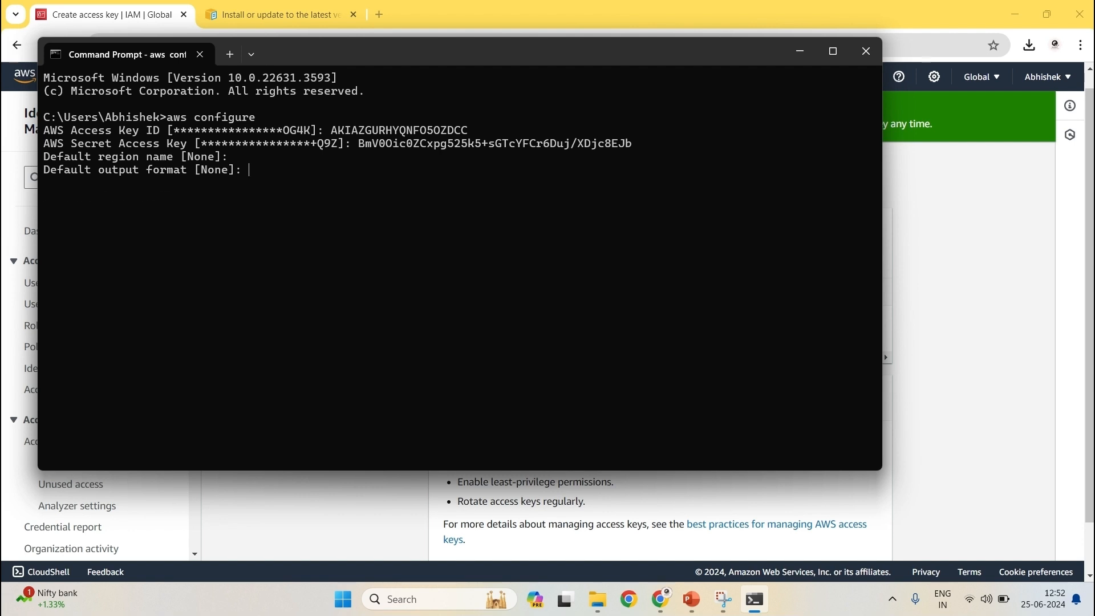
key(Return)
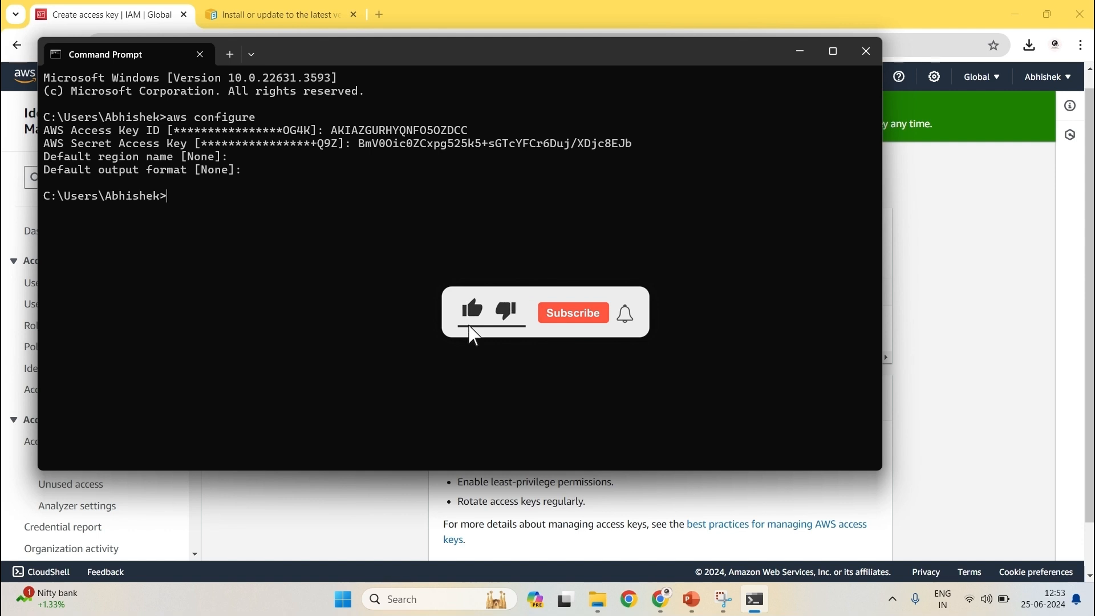
List the account's S3 buckets with the command "aws s3 ls"
text(aws s)
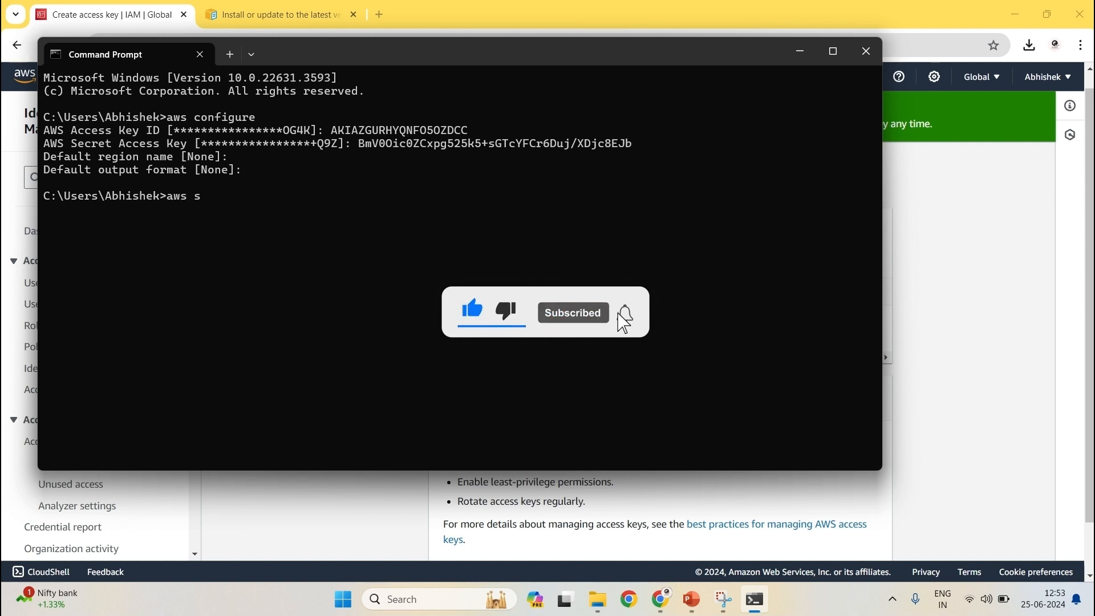
text(3 ls)
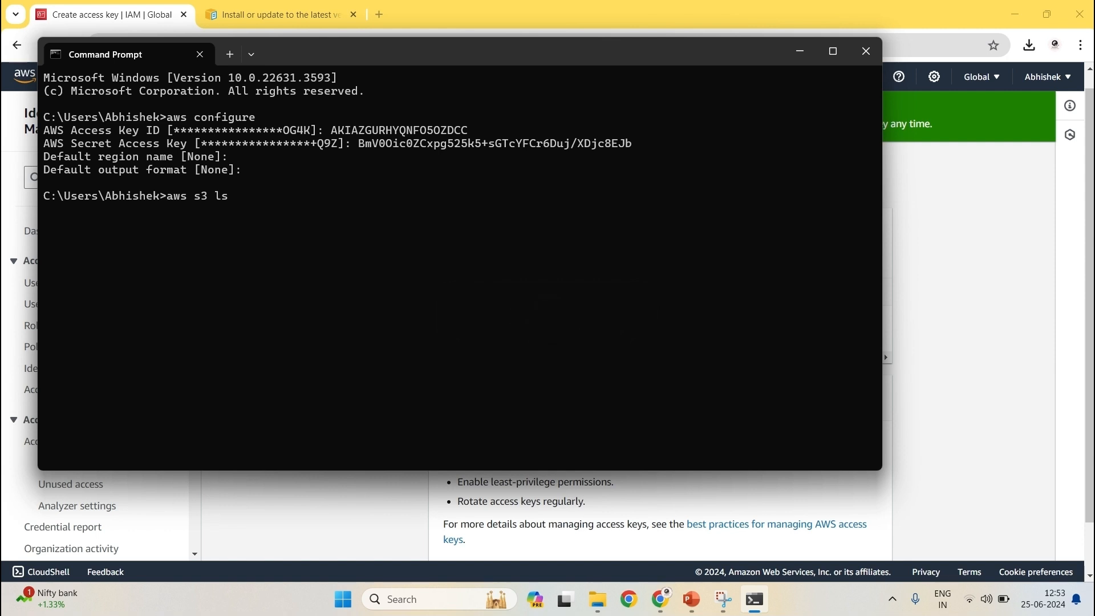
key(Return)
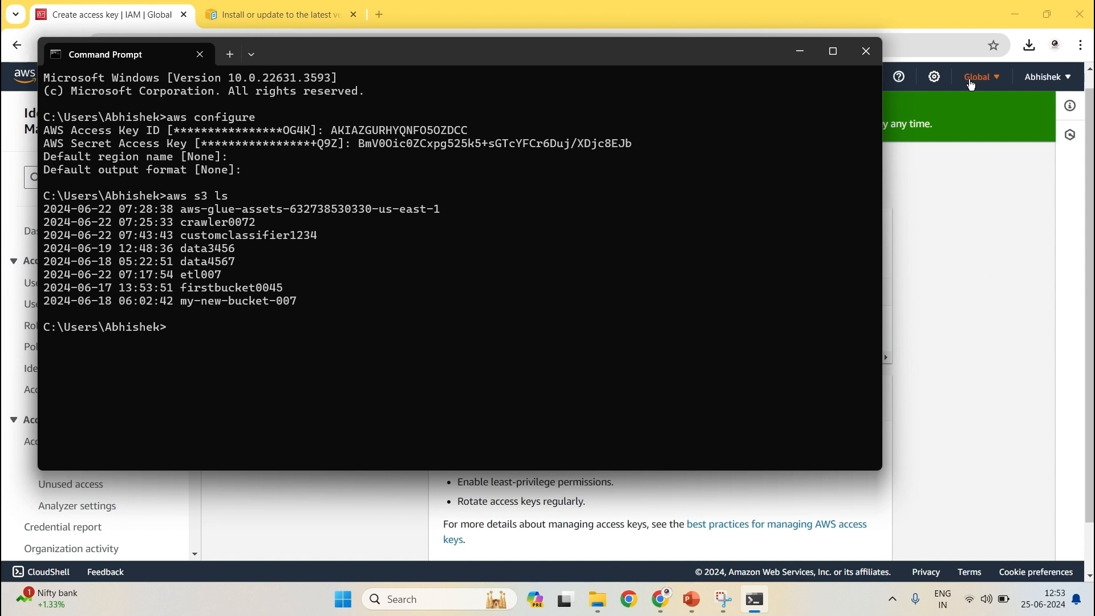
click(508, 20)
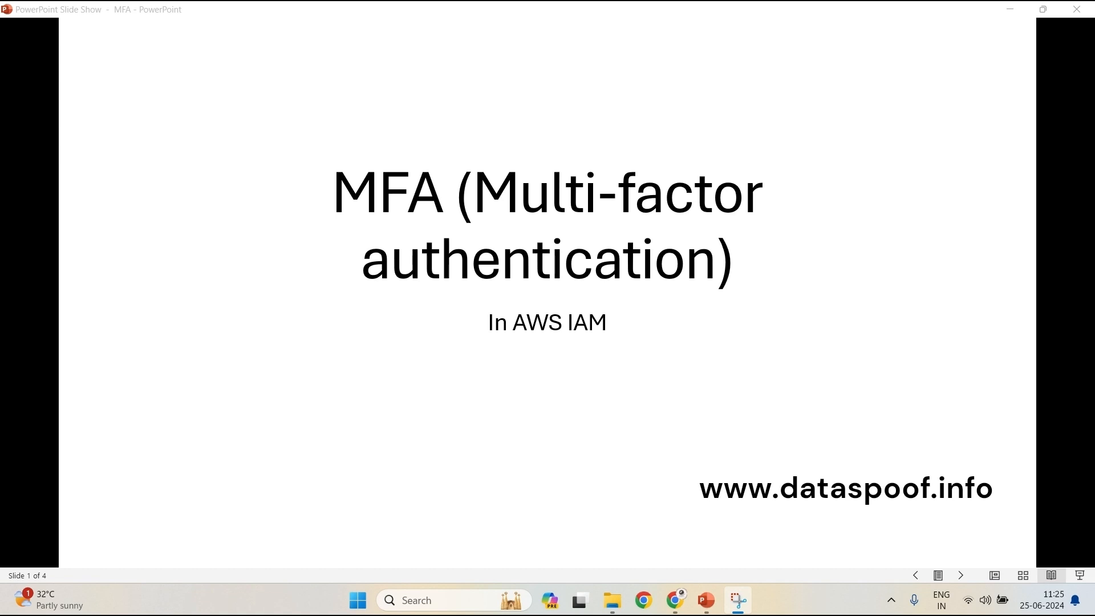
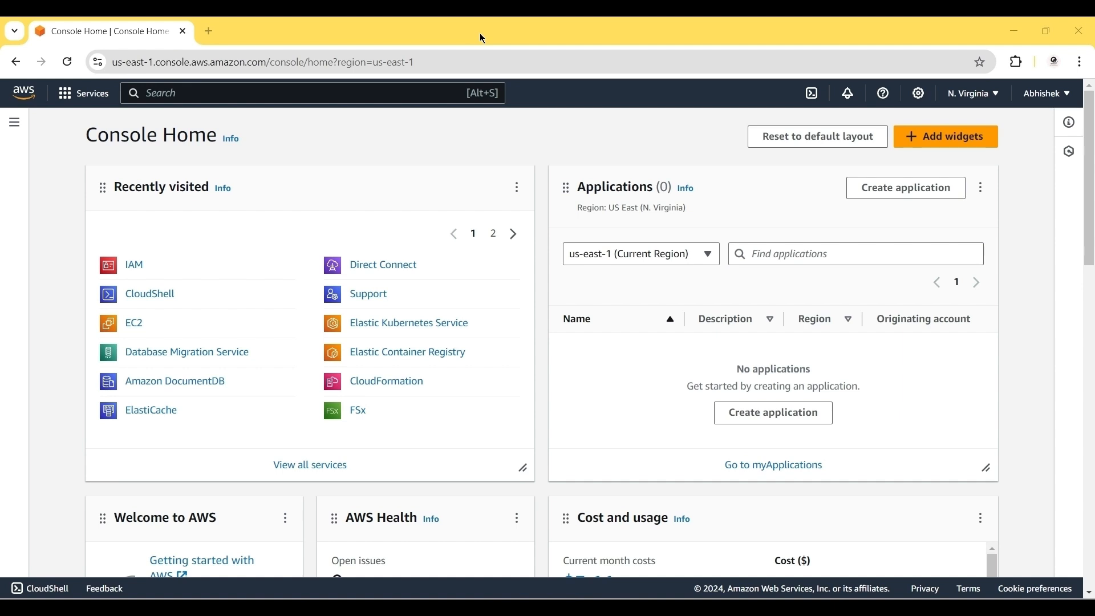
Search Google for "aws cli" in a new tab and open the guide for installing or updating to the latest version
click(211, 32)
text(aws)
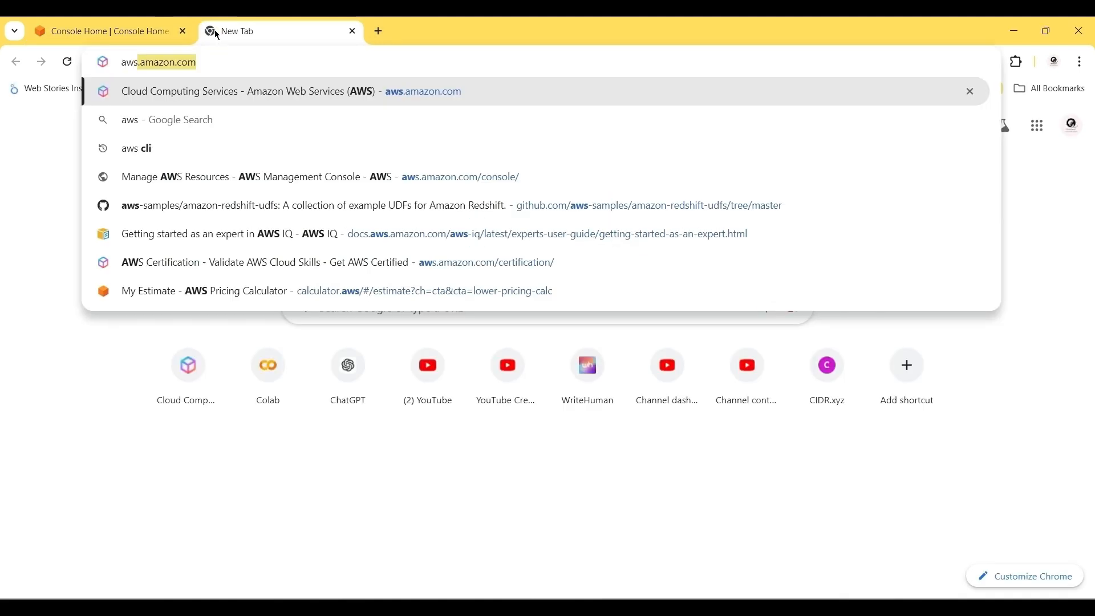
text( cli)
key(Return)
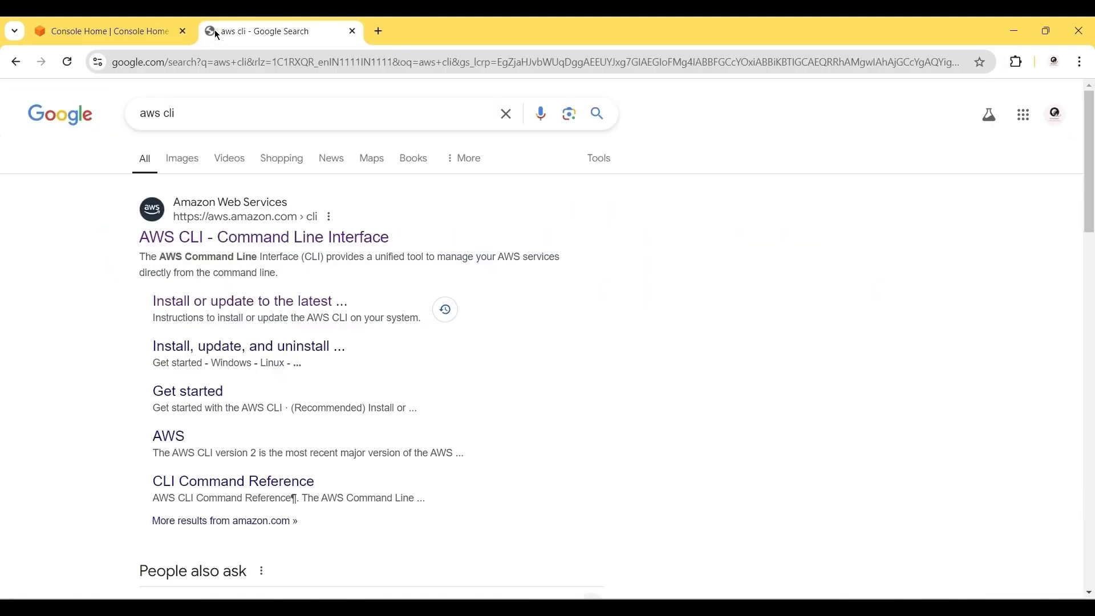
click(222, 311)
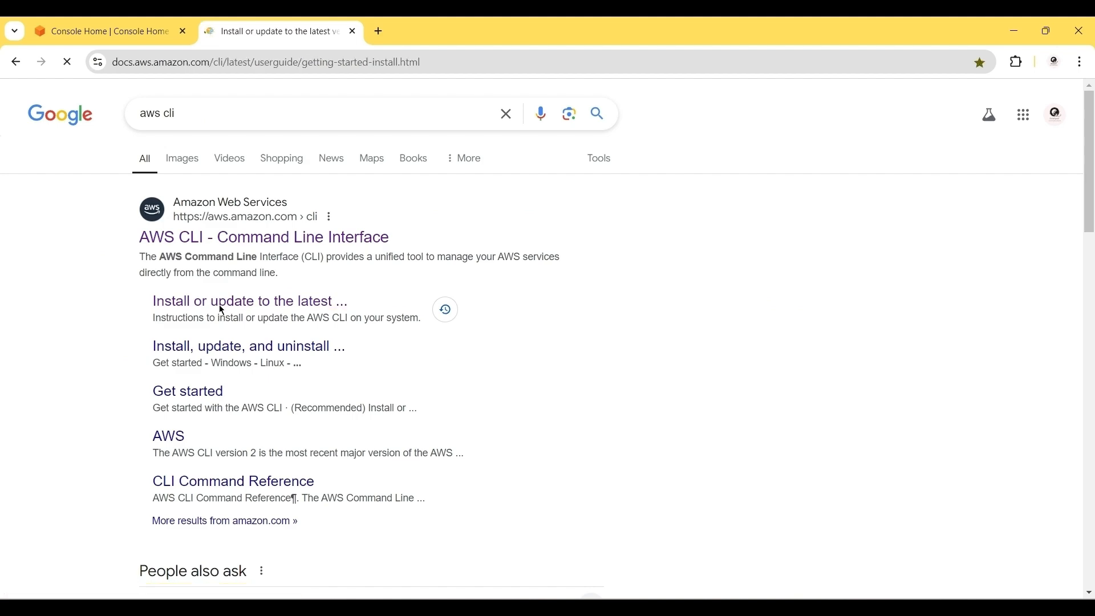
Expand the Windows section of the AWS CLI install and update instructions and review the installer steps
scroll(405, 311, down, 5)
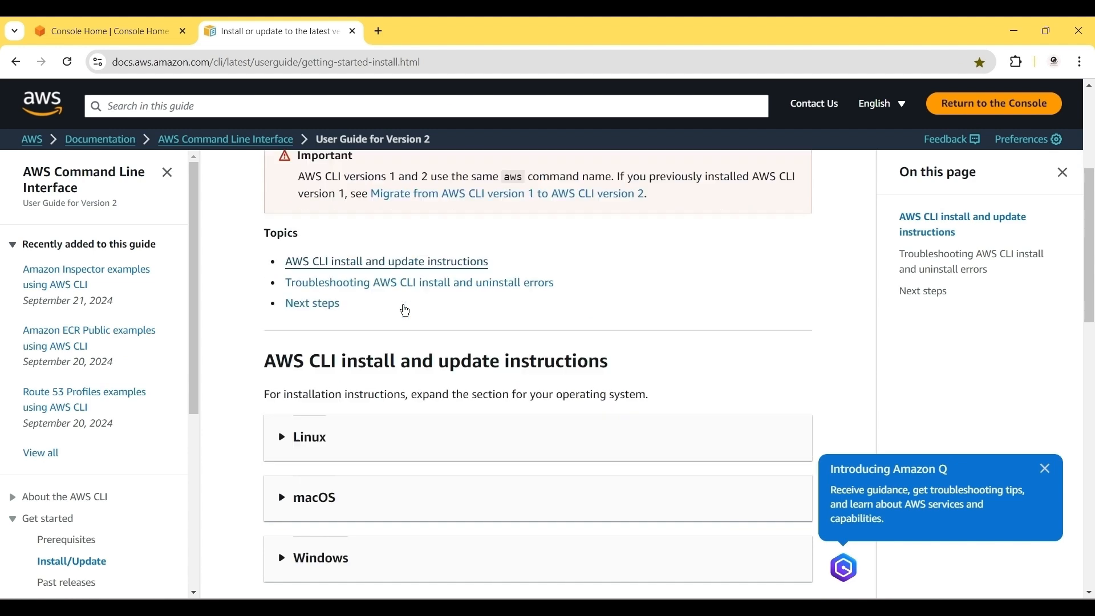
scroll(405, 311, down, 4)
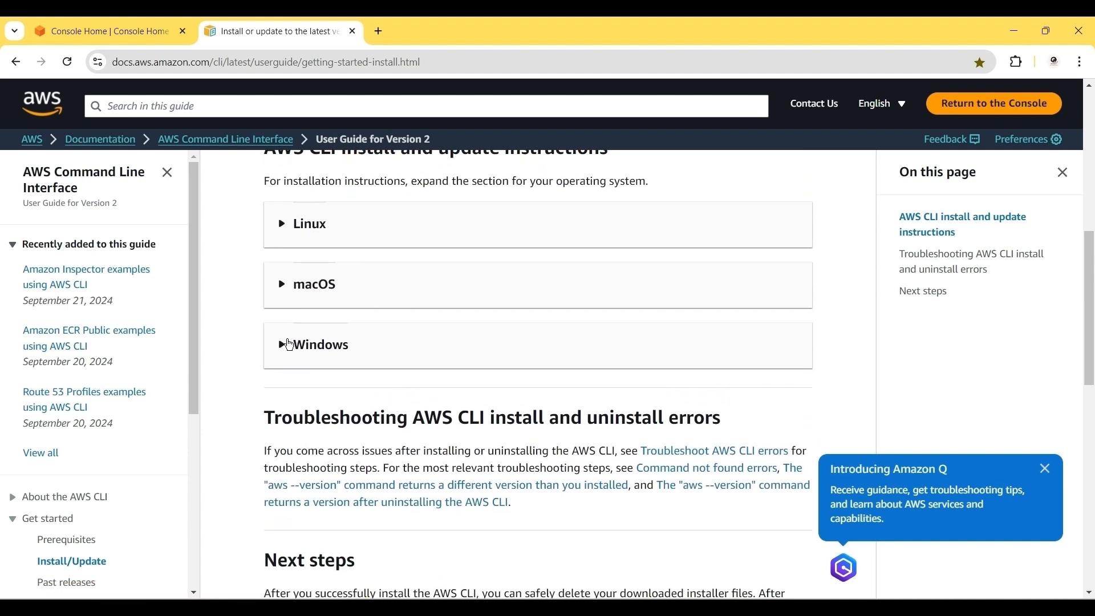
click(289, 344)
scroll(342, 345, down, 3)
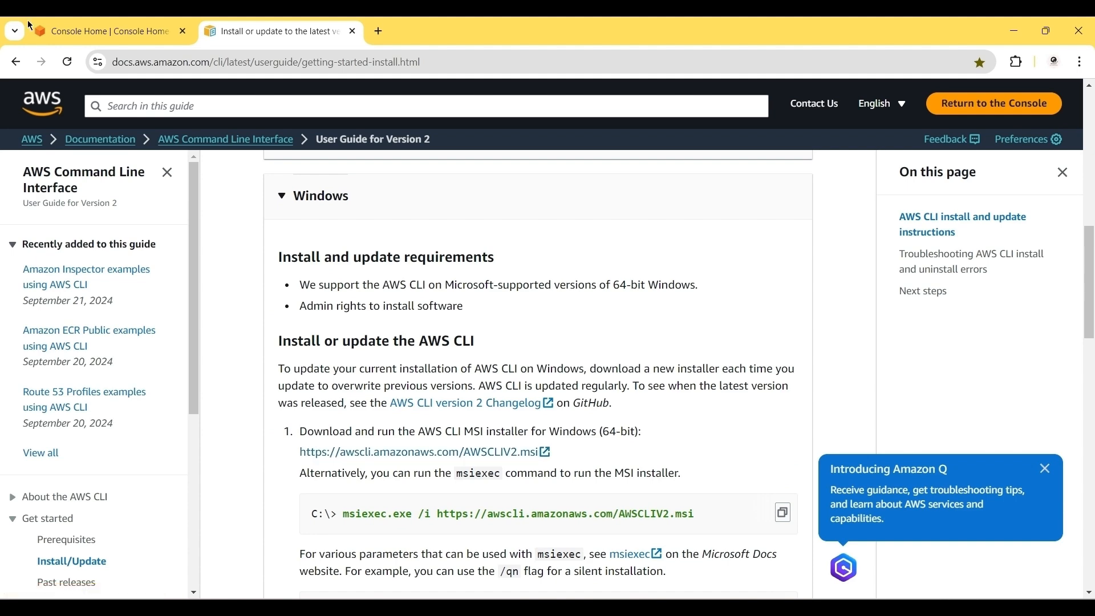
Launch CloudShell from the AWS Console Home and open it in its own browser tab
click(105, 31)
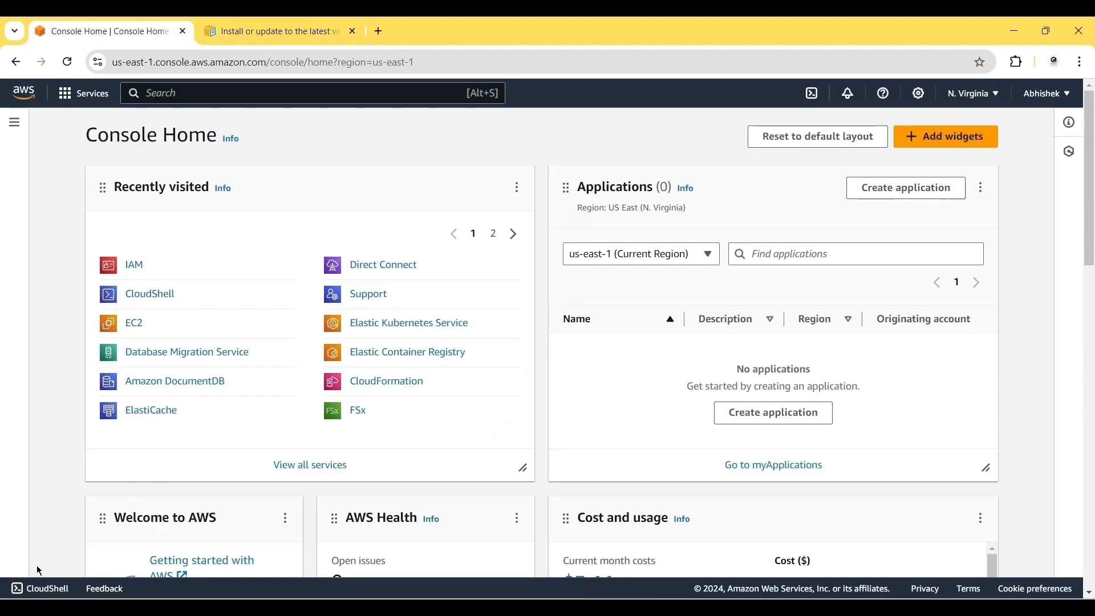
click(37, 590)
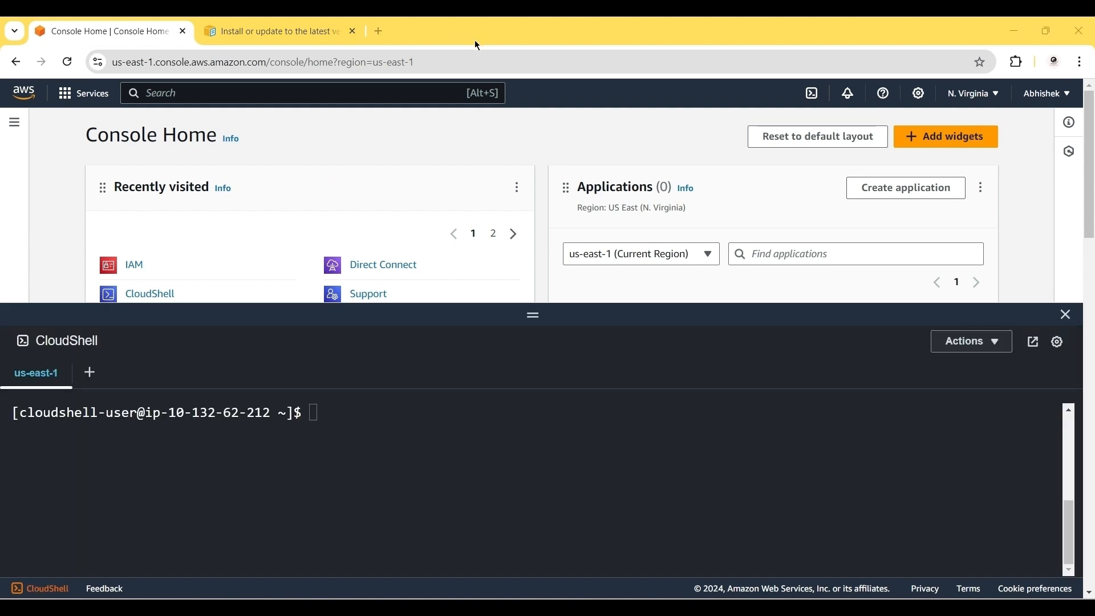
click(1034, 342)
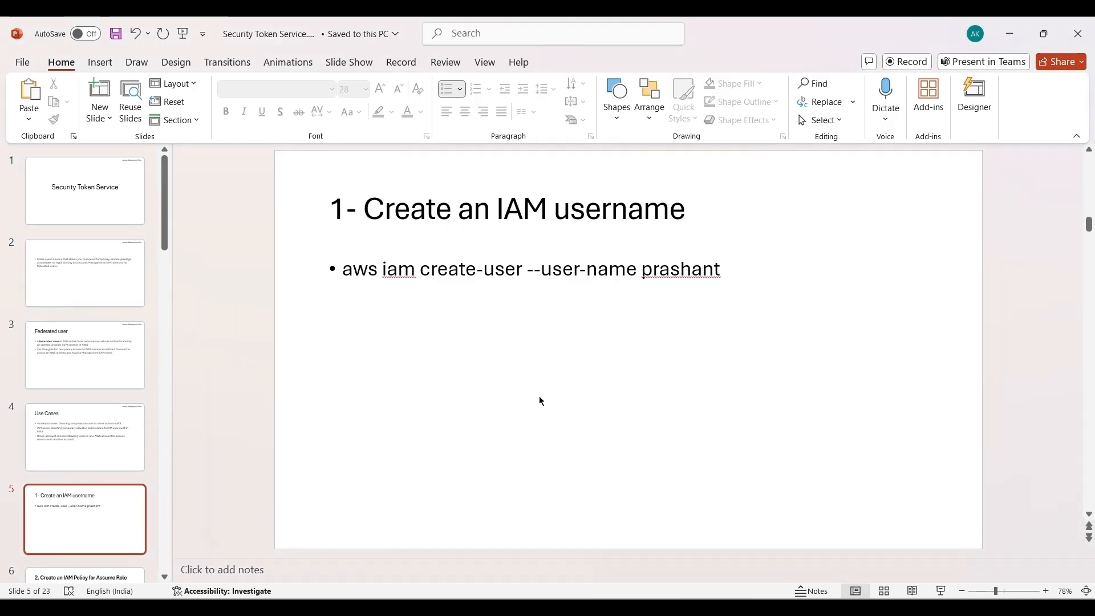
In PowerPoint, replace the user name in the slide's "aws iam create-user --user-name" command and copy the whole command
triple_click(489, 270)
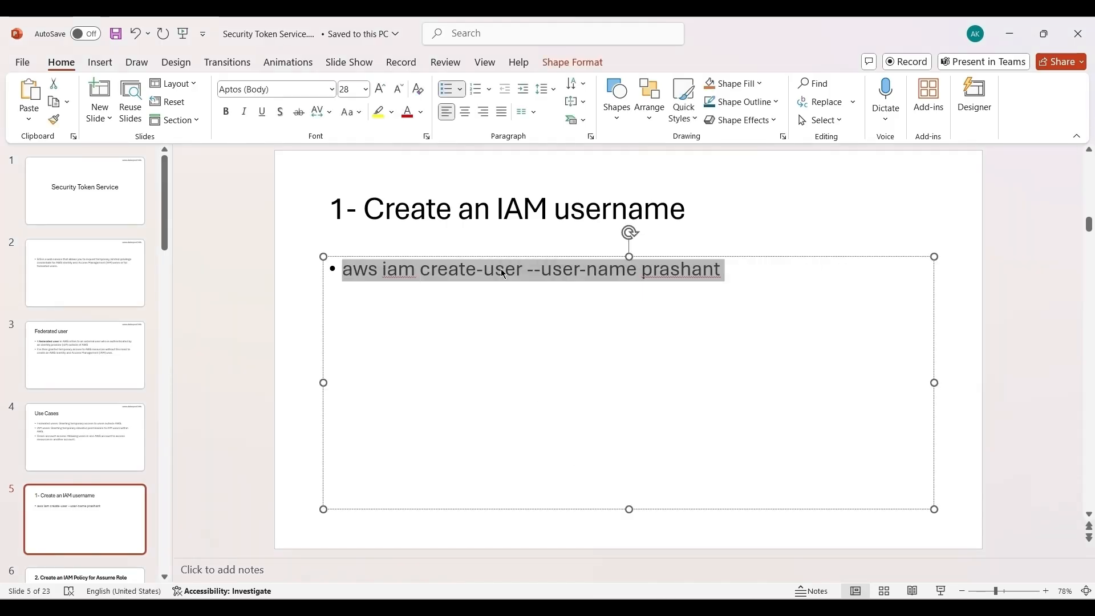
double_click(669, 271)
text(Av)
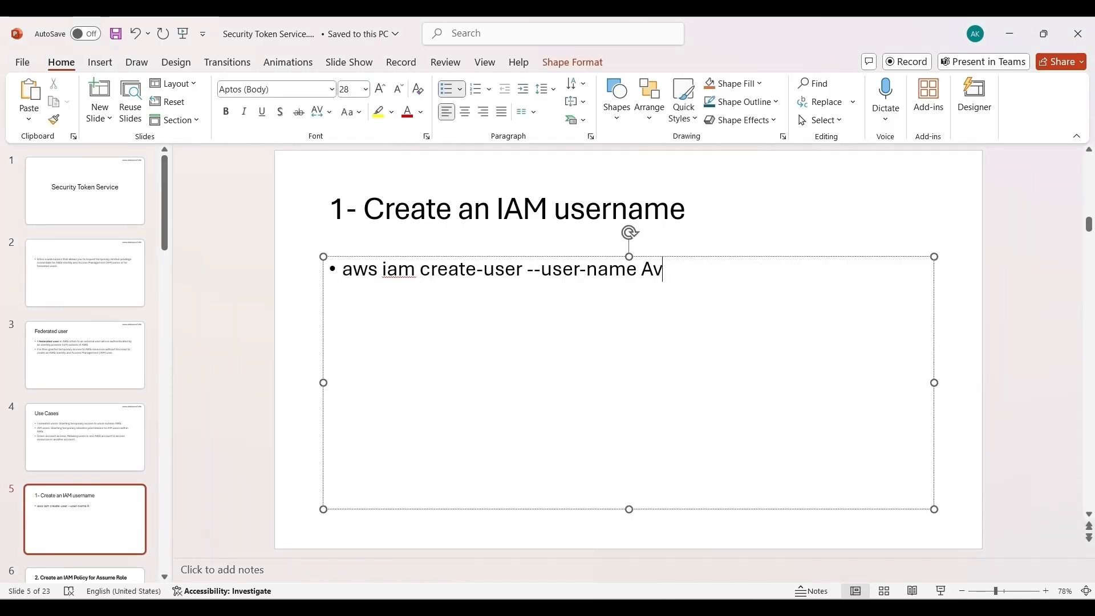
key(BackSpace)
text(bhishek)
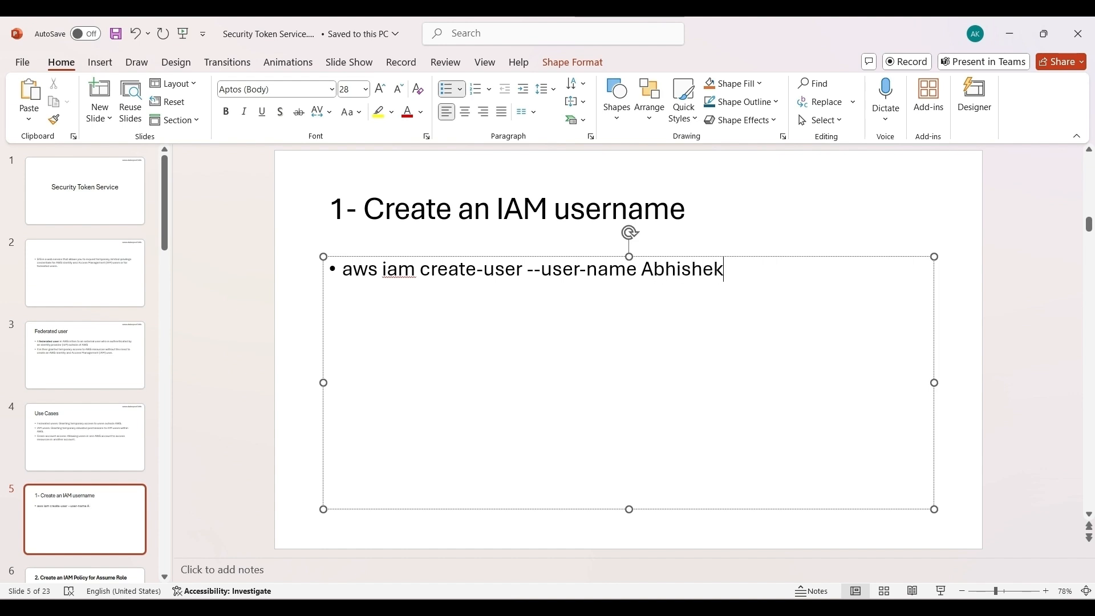
key(ctrl+a)
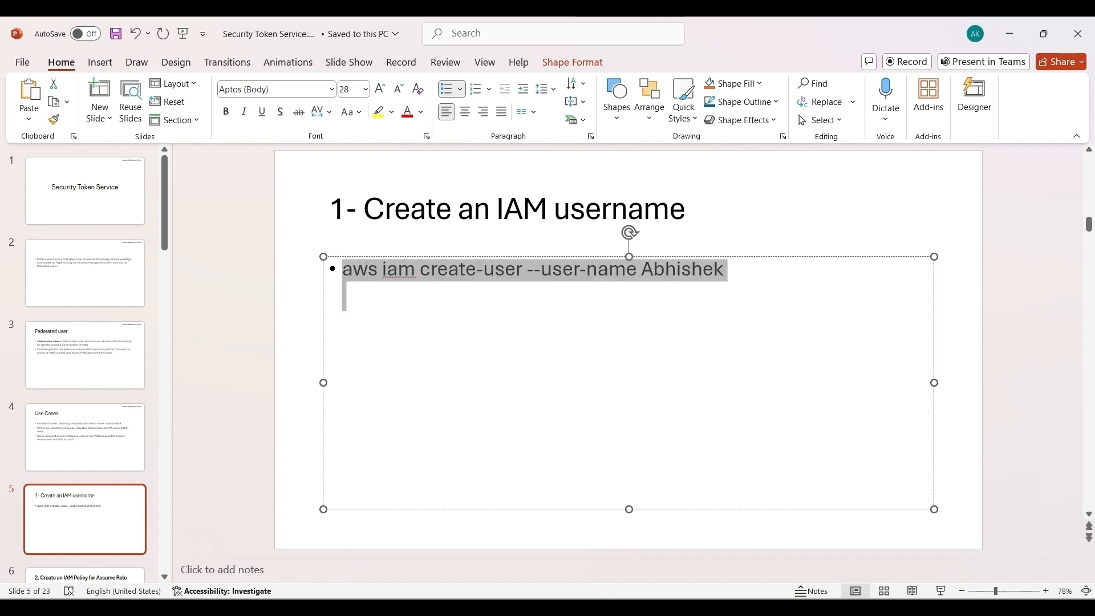
Switch to CloudShell, try to create the IAM user with the pasted create-user command, and clear the terminal
key(alt+Tab)
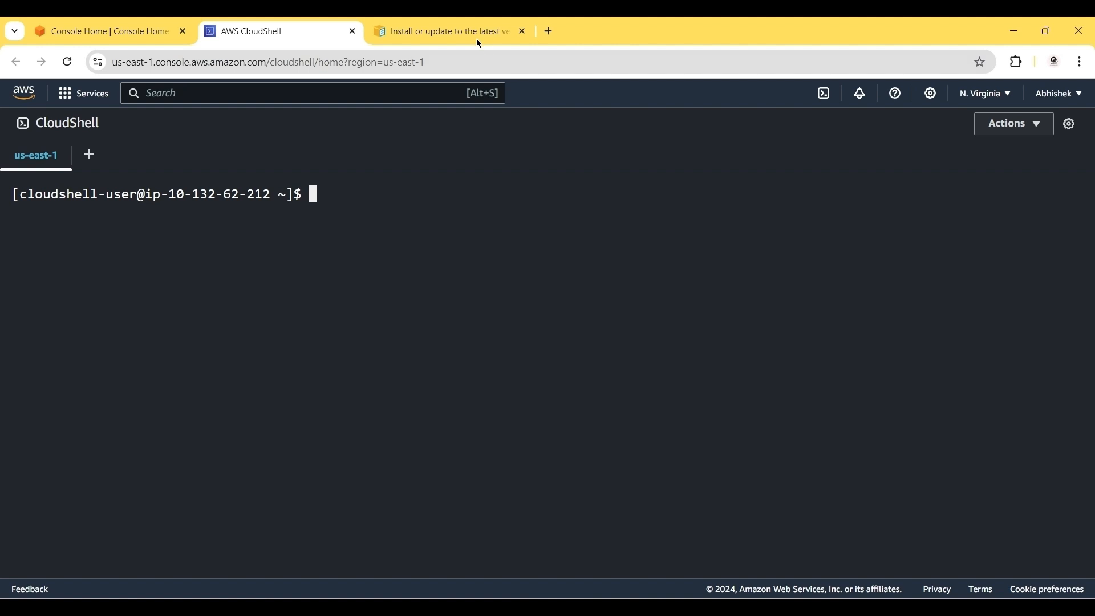
key(alt+Tab)
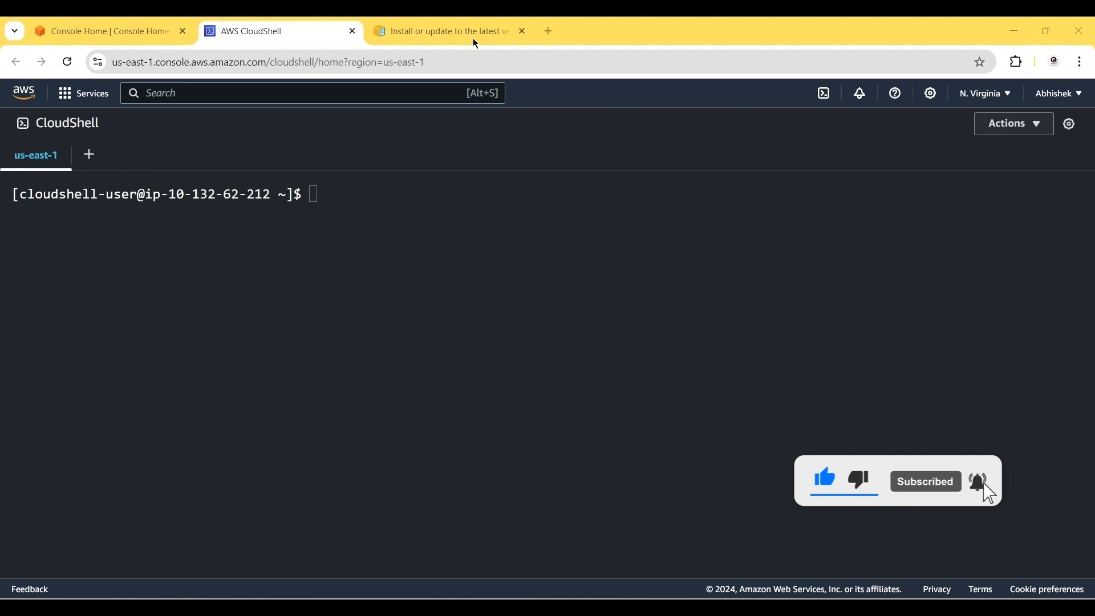
click(325, 190)
key(ctrl+v)
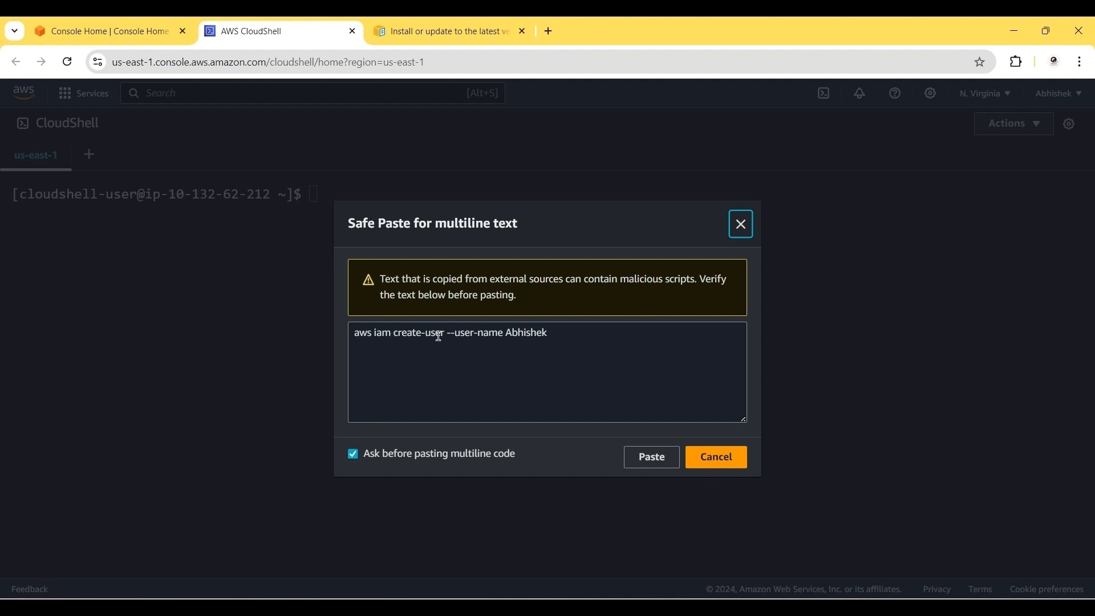
click(645, 455)
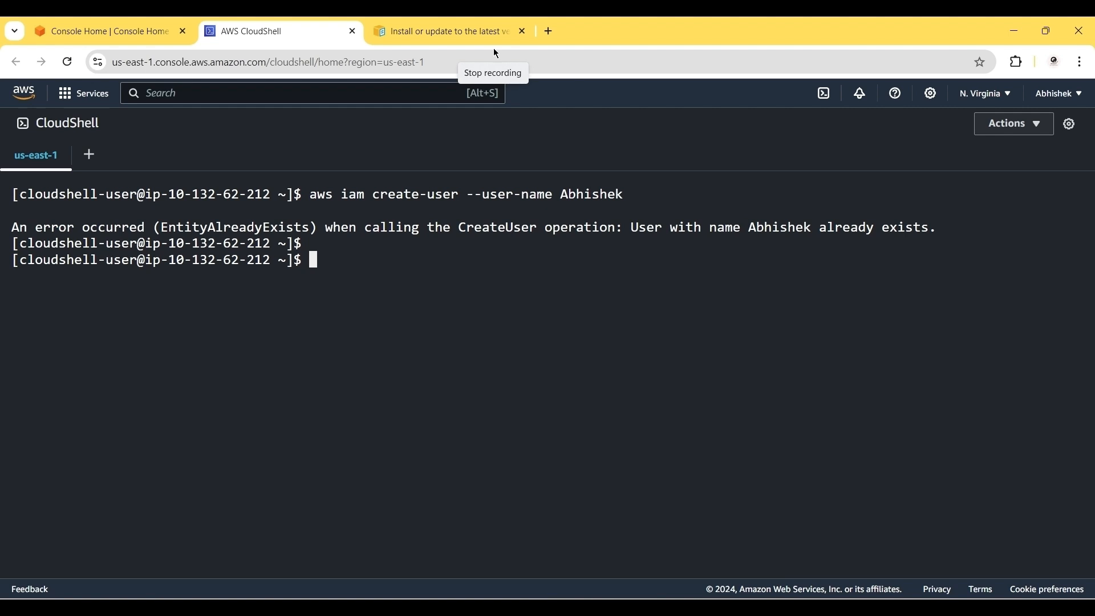
text(clear)
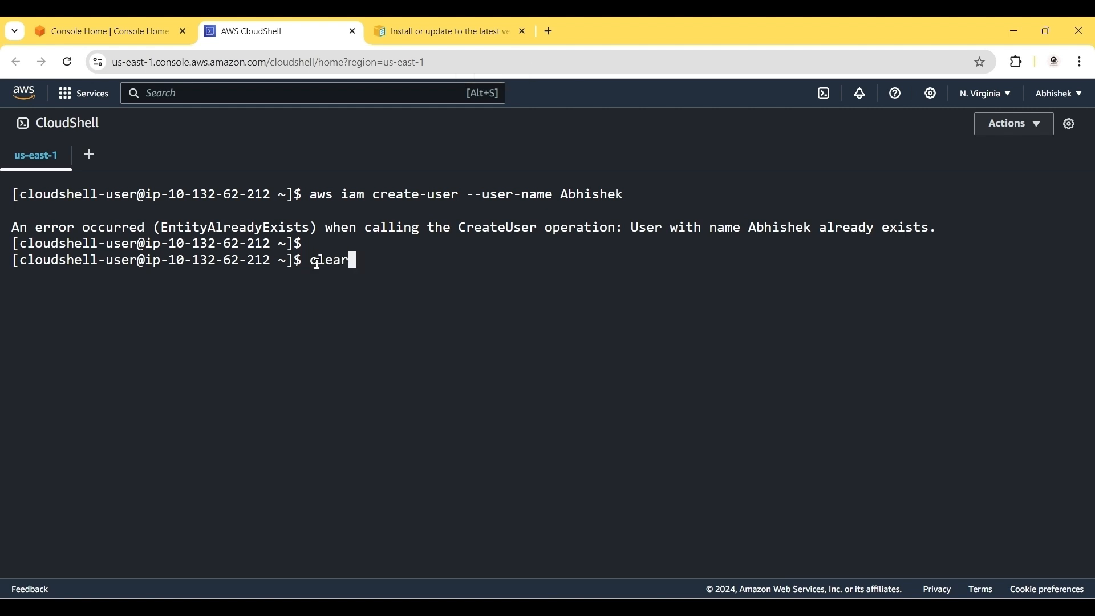
key(Return)
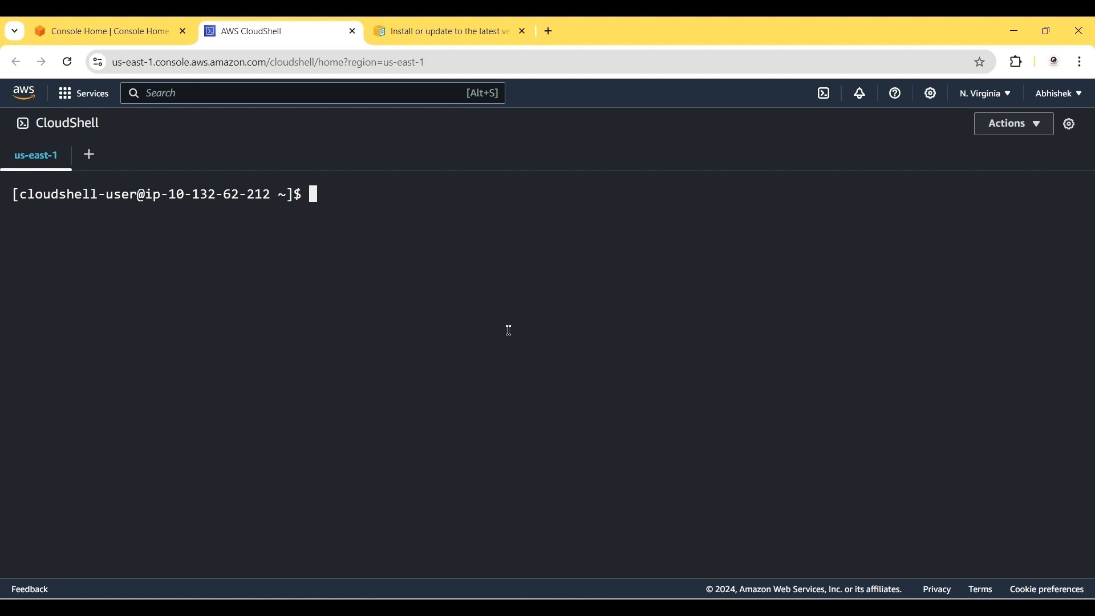
Create the IAM user with the pasted "aws iam create-user --user-name" command, replacing the user name with its short lowercase form
key(ctrl+v)
click(530, 333)
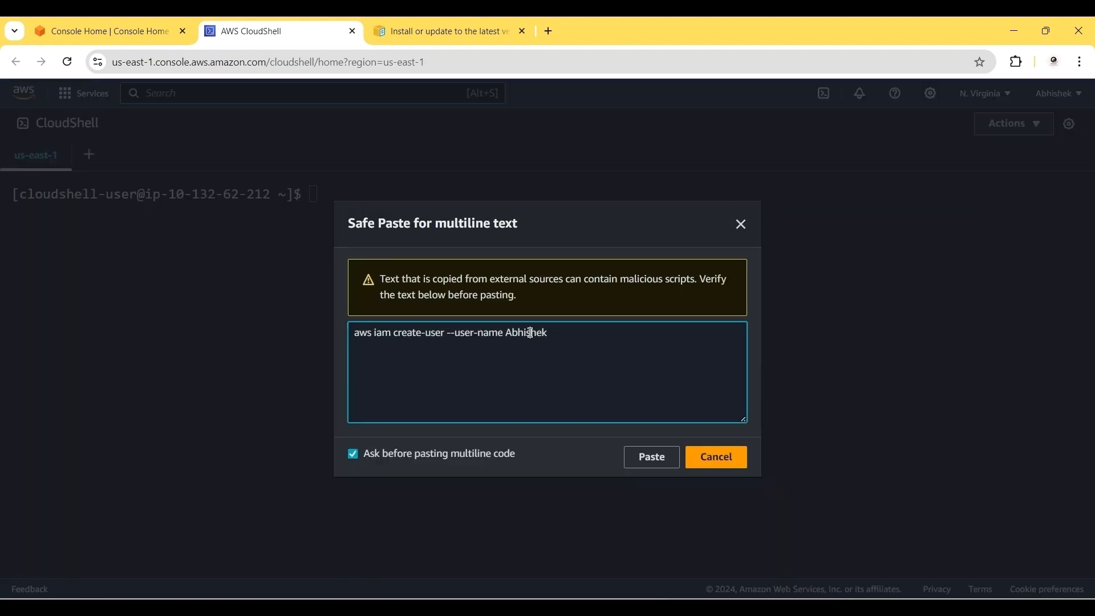
double_click(531, 333)
text(abhi)
click(645, 457)
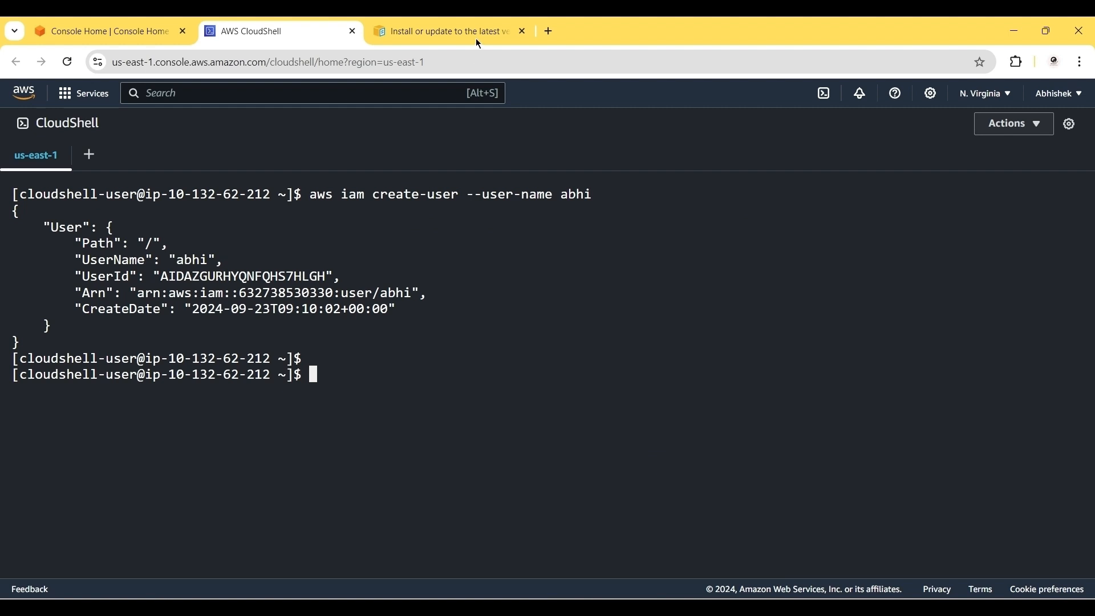
Bring the copied echo command that writes the assume-role policy JSON into CloudShell's multiline paste review
key(alt+Tab)
click(318, 377)
key(ctrl+v)
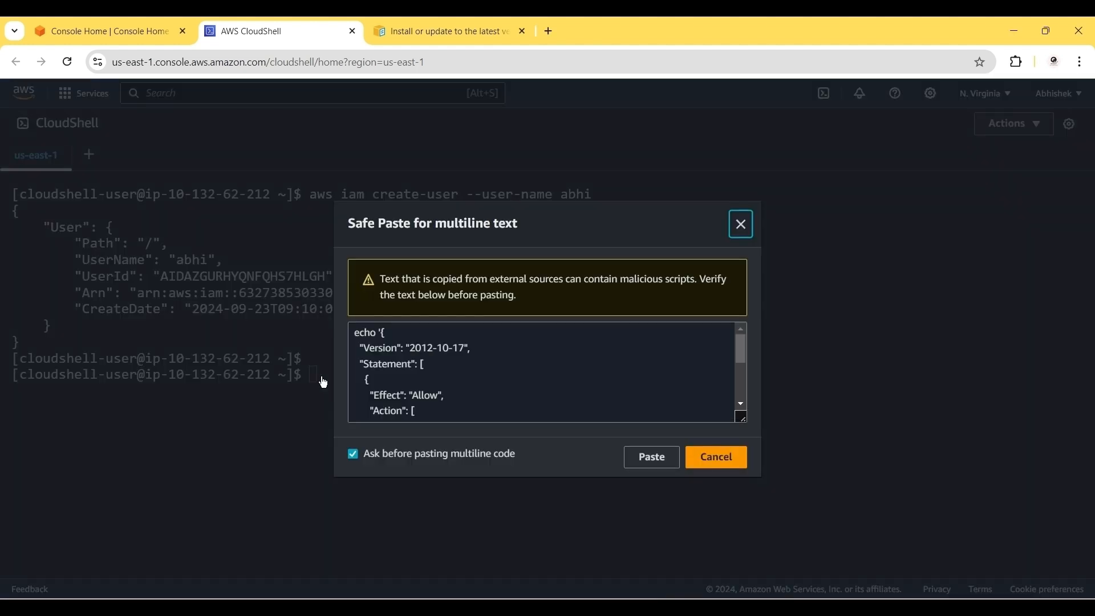
Examine the policy text's Version, Statement, Effect, Action and Resource entries and the output file name
triple_click(378, 345)
click(386, 365)
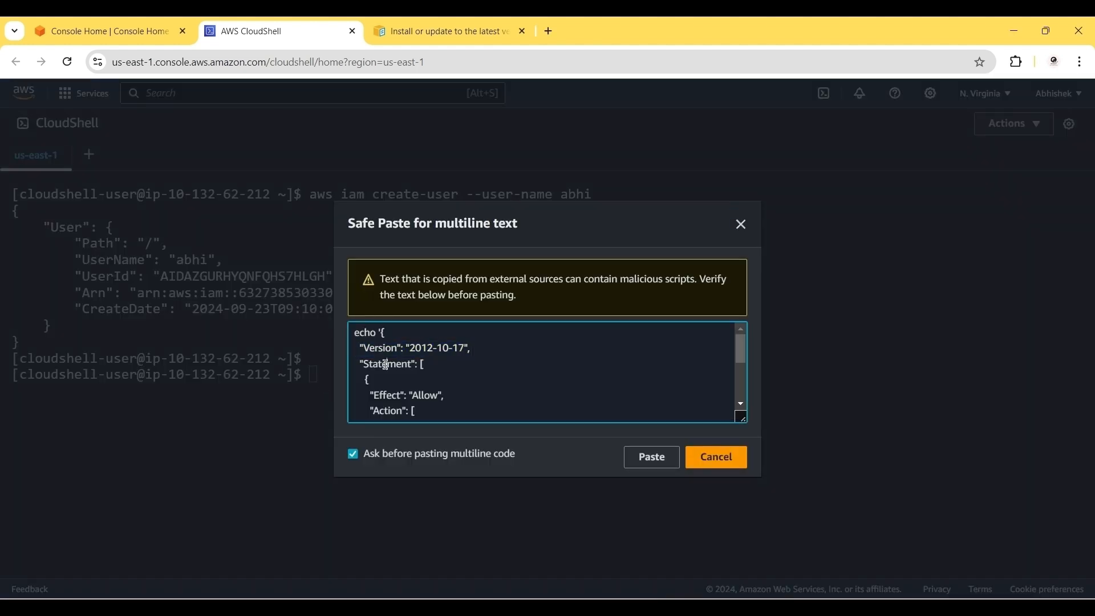
triple_click(386, 365)
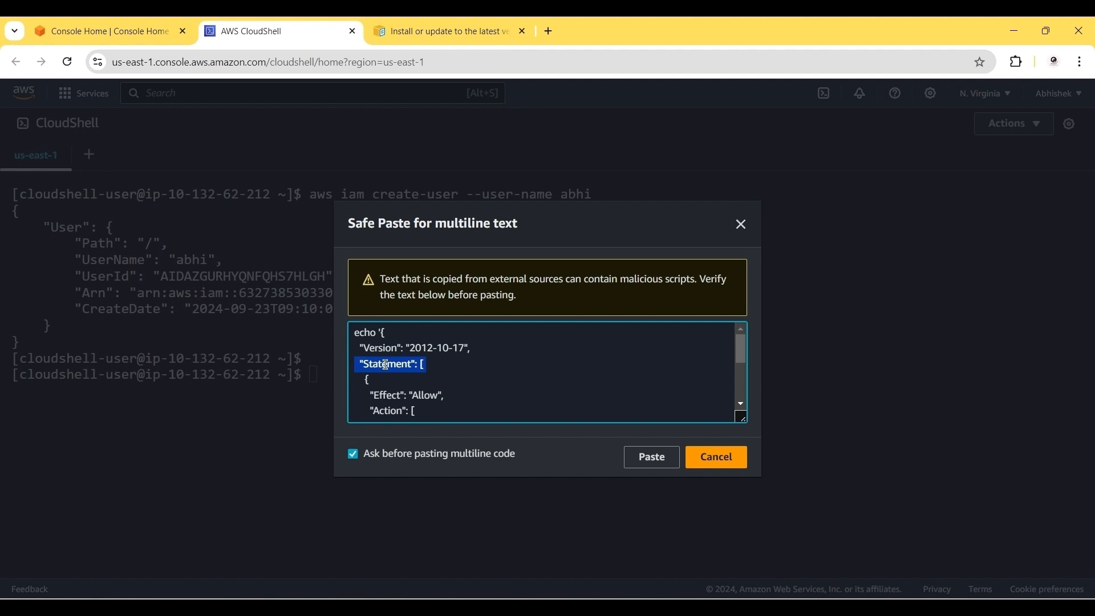
triple_click(388, 396)
click(390, 410)
double_click(391, 411)
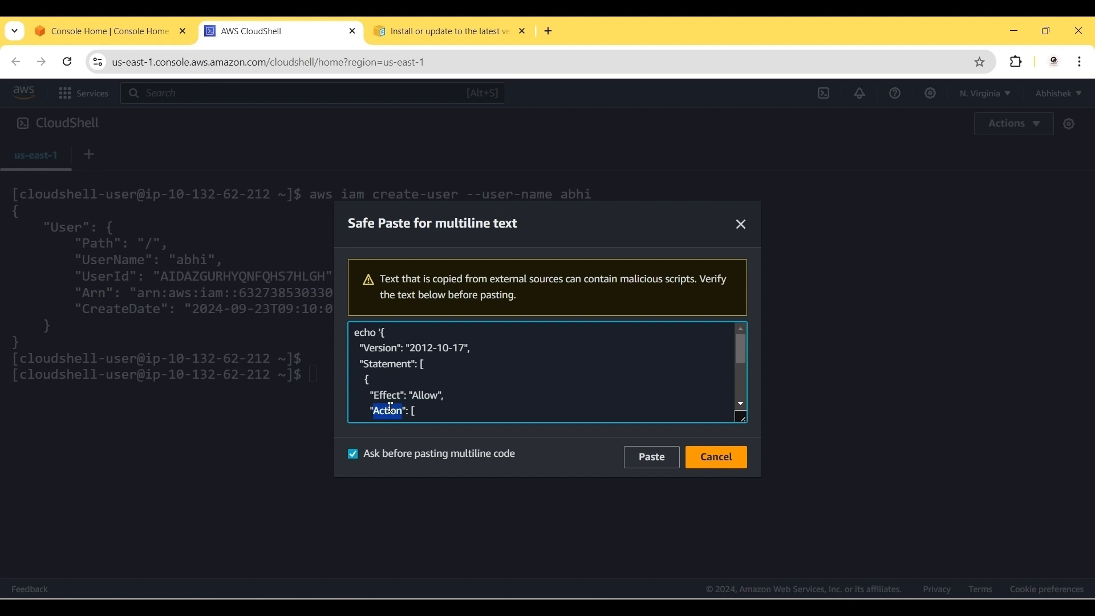
scroll(390, 407, down, 1)
triple_click(392, 388)
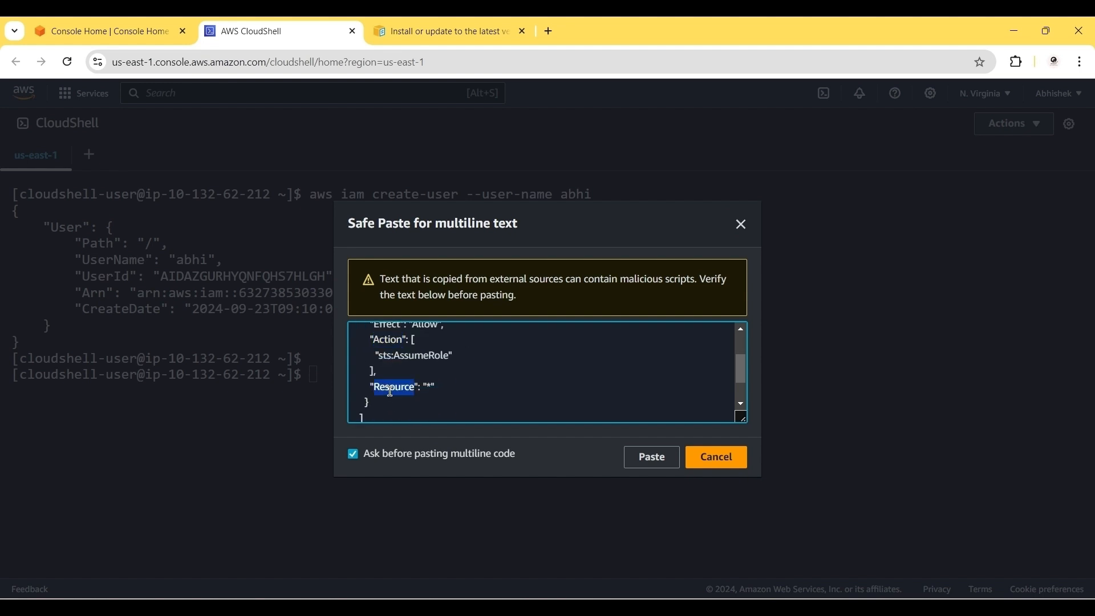
triple_click(399, 355)
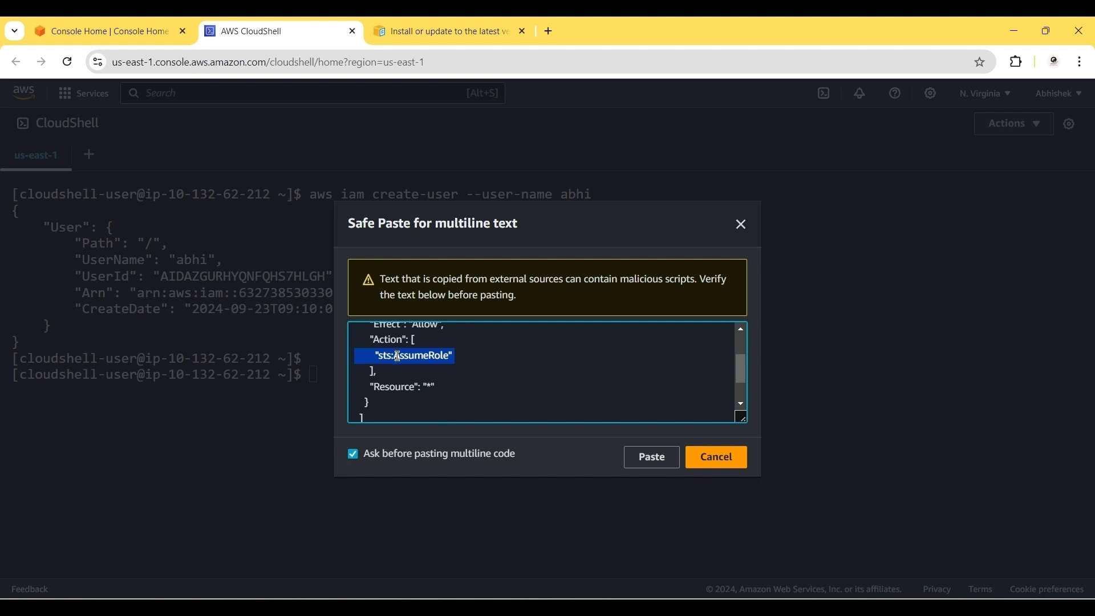
triple_click(400, 387)
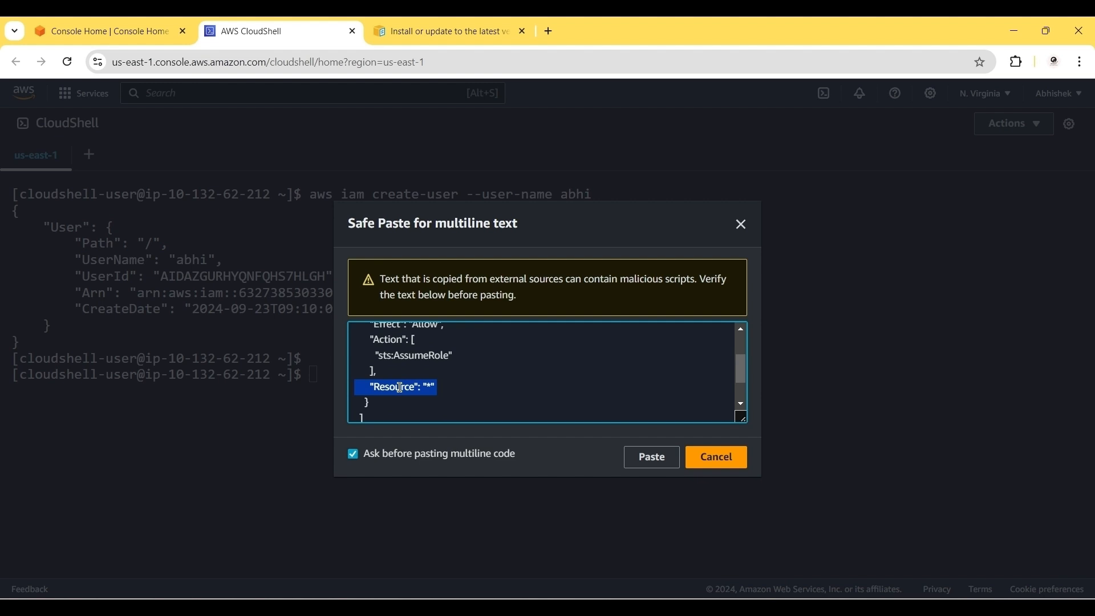
scroll(400, 387, down, 1)
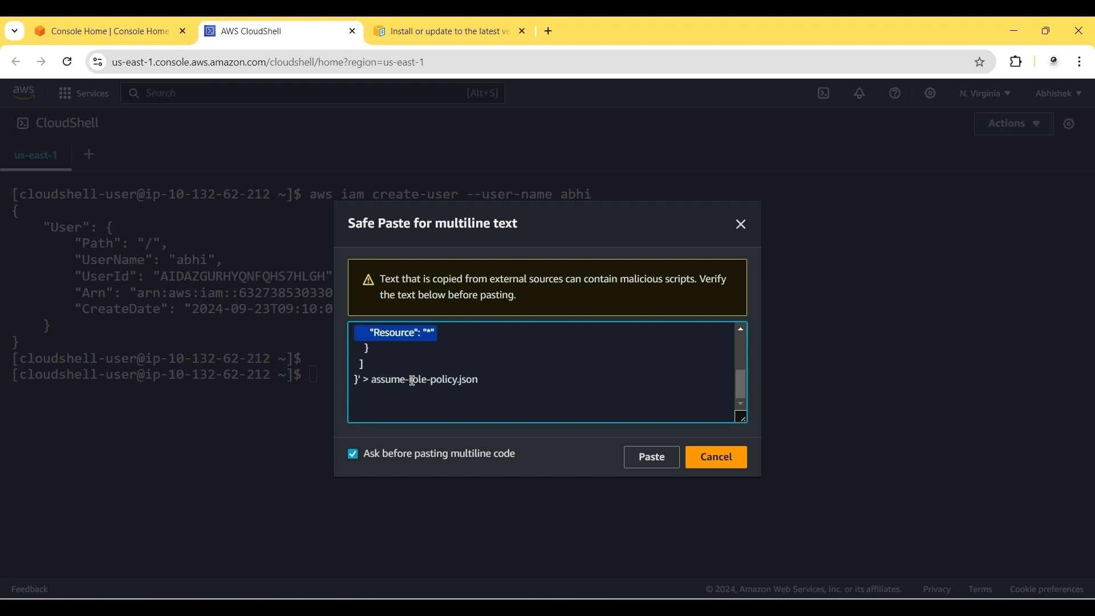
Write the sts:AssumeRole policy to assume-role-policy.json and list the home directory with ls to check for the file
click(644, 460)
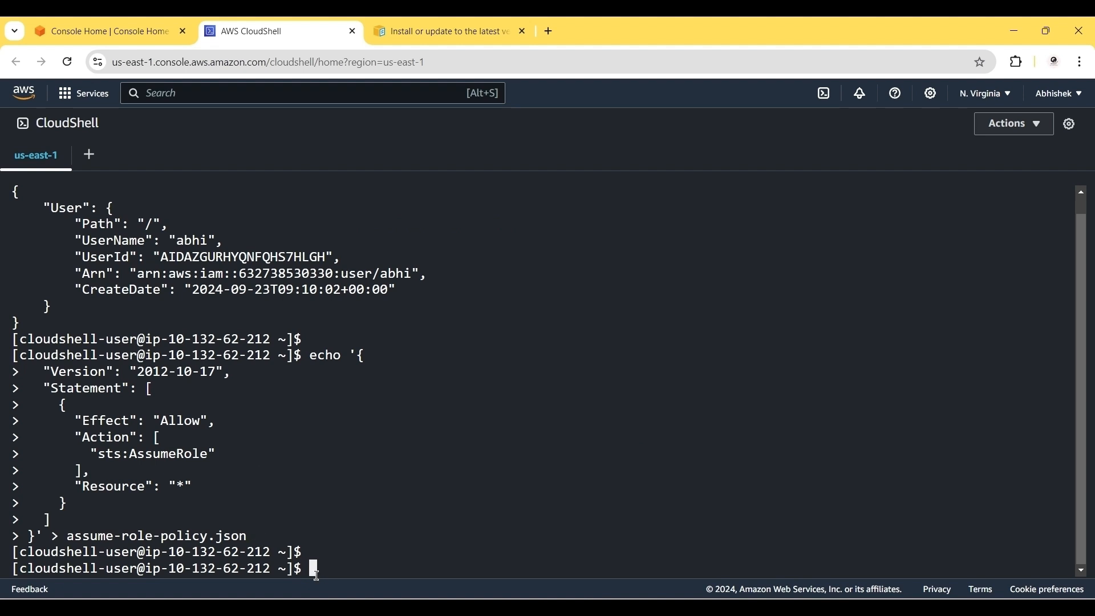
text(l)
text(s)
key(Return)
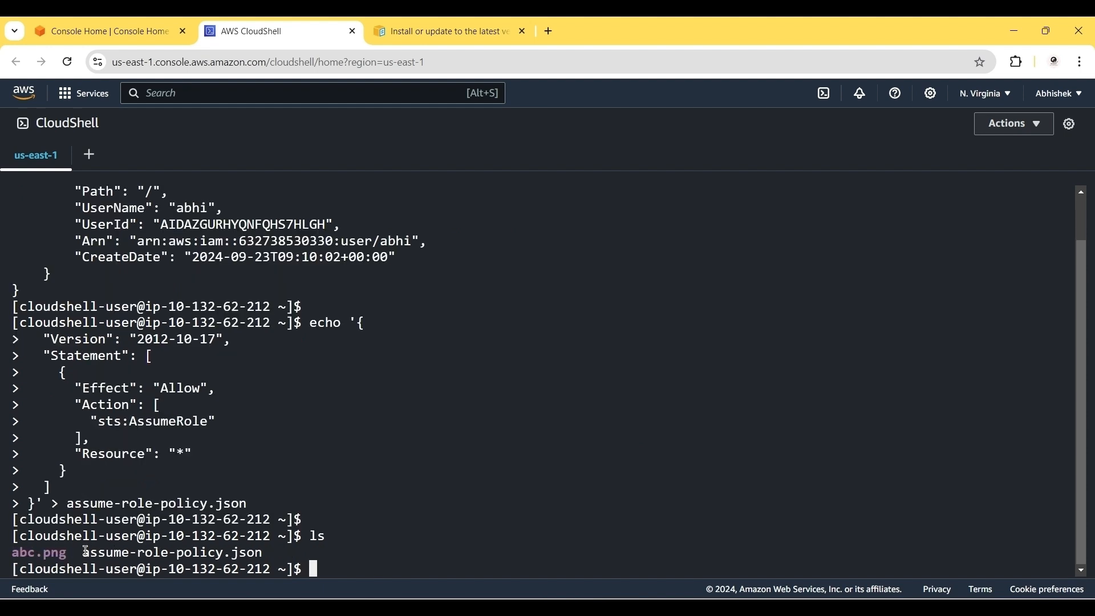
drag(84, 552, 271, 553)
Clear the terminal and create the IAM policy "assume-role-policy" from file://assume-role-policy.json with the pasted create-policy command
text(clear)
key(Return)
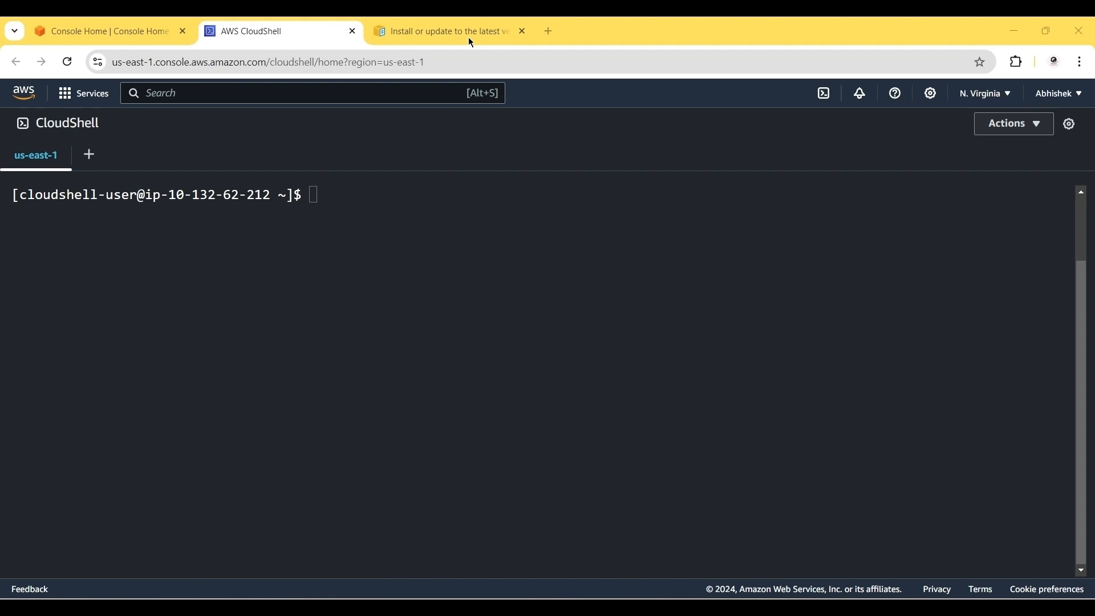
click(323, 206)
key(ctrl+v)
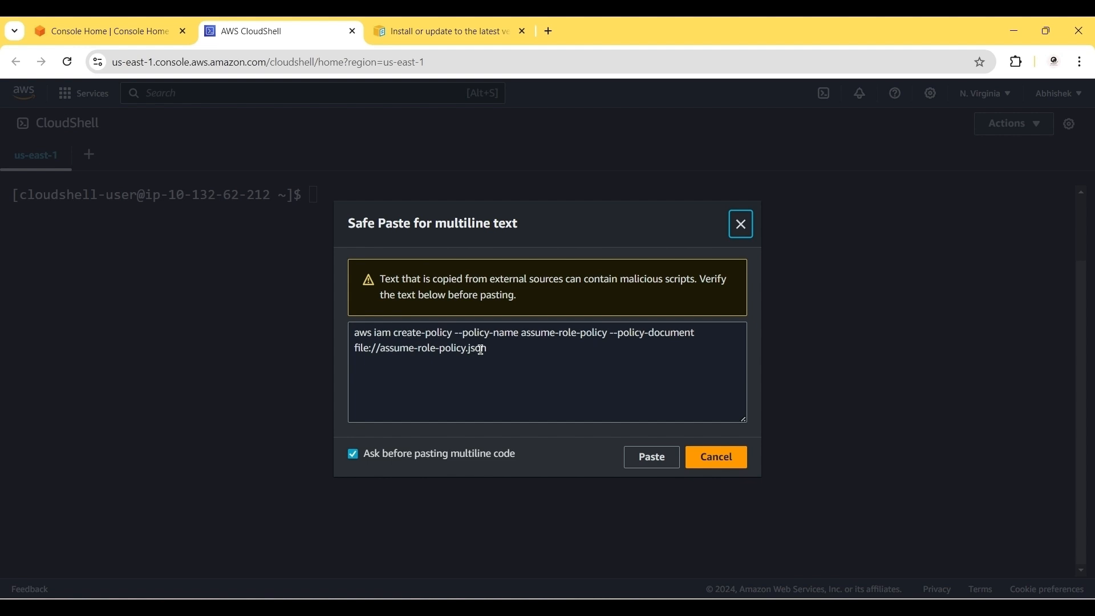
click(646, 459)
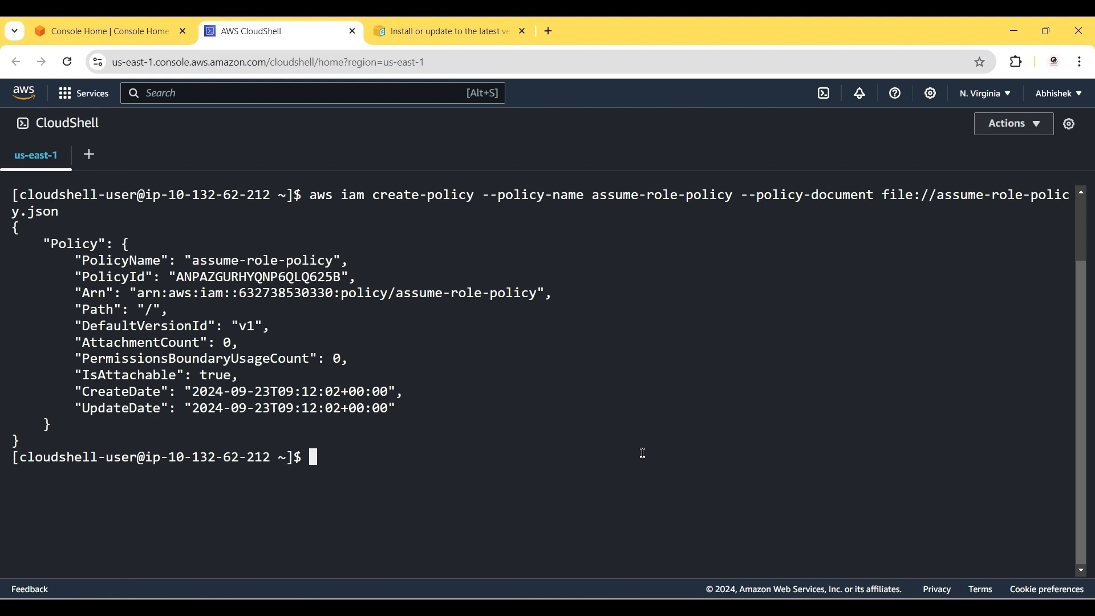
Copy the new policy's ARN from the output into Notepad, and return to CloudShell
drag(537, 293, 141, 303)
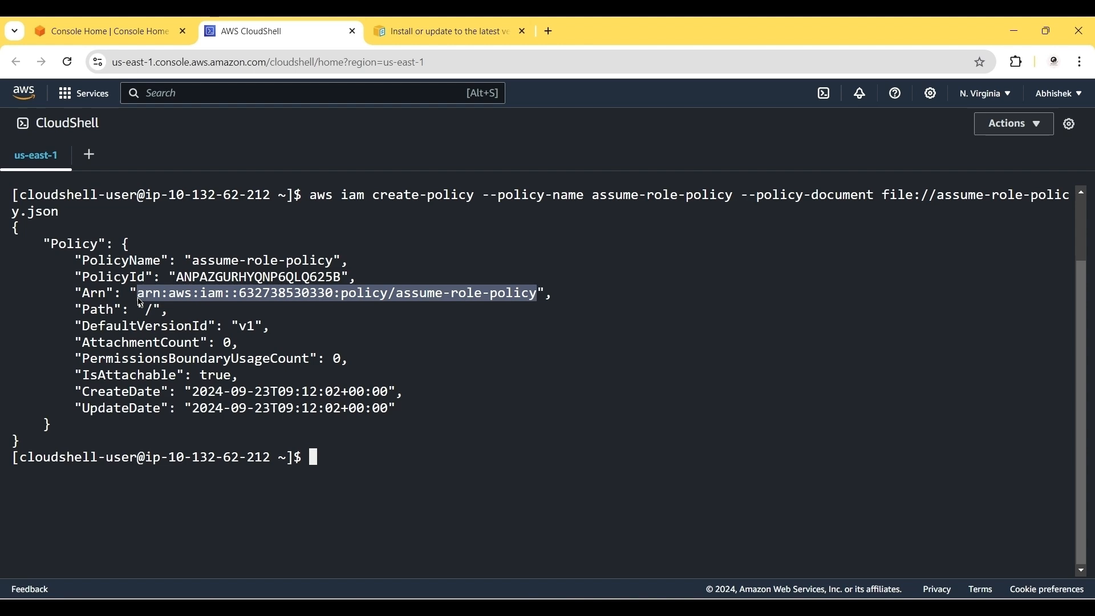
key(super)
text(notepad)
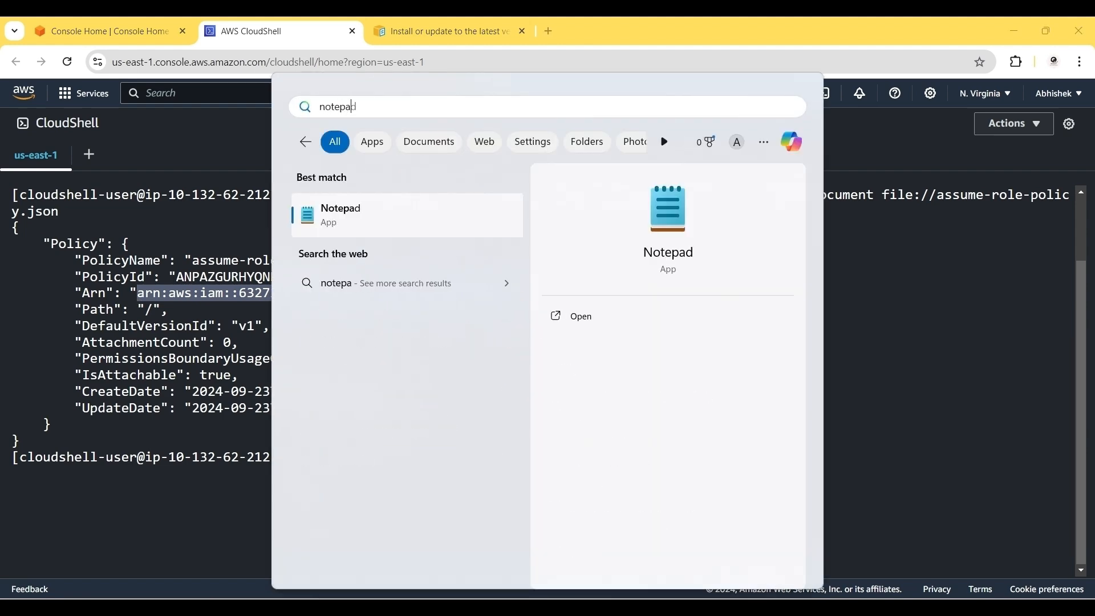
key(Return)
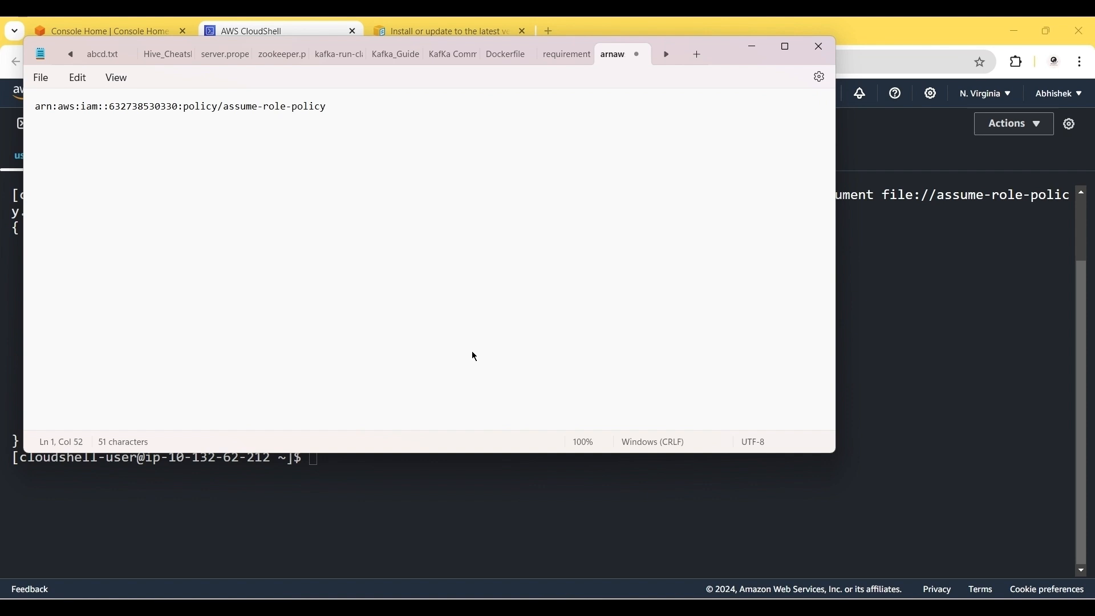
click(370, 469)
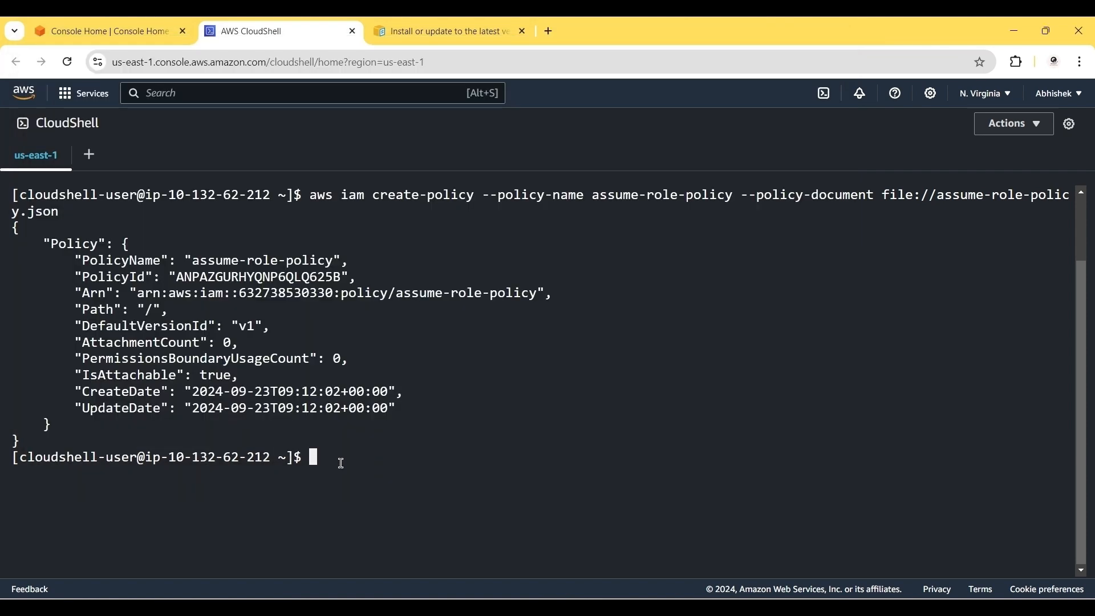
Enter the "aws iam attach-user-policy" command in CloudShell with the --user-name and --policy-arn options, without running it
key(alt+Tab)
click(321, 457)
text(aws iam attach-user-policy --user-name Abhishek --policy-arn)
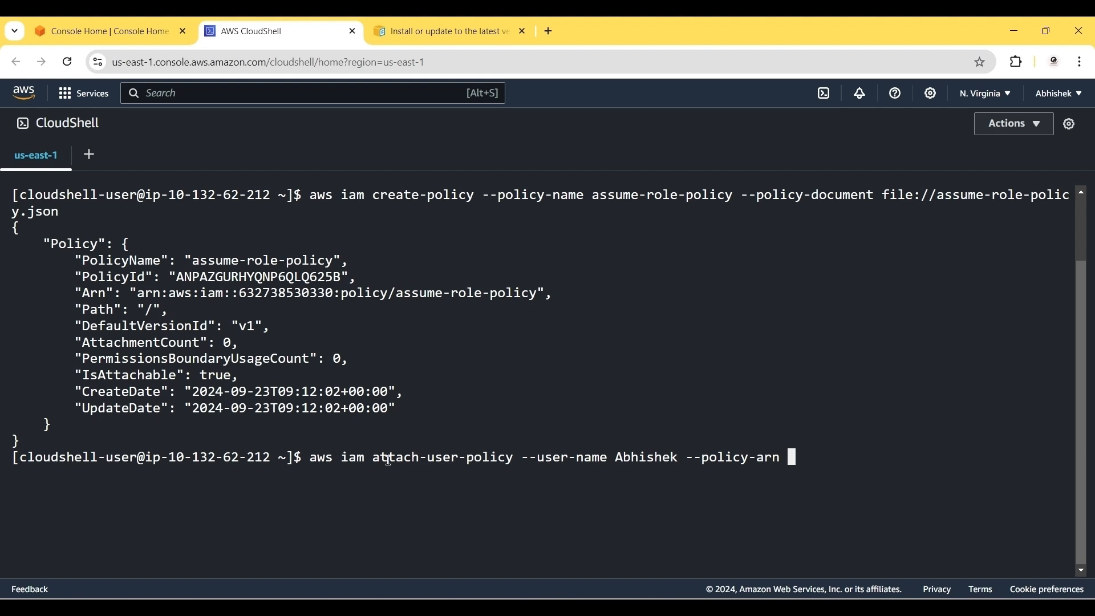
Replace the user name in the attach-user-policy command with the short lowercase name of the new IAM user
double_click(634, 457)
text(abh)
key(BackSpace)
key(BackSpace)
key(BackSpace)
key(BackSpace)
key(Left)
key(Left)
key(Left)
key(Left)
key(Left)
key(Left)
key(Left)
key(Left)
key(Left)
key(Left)
key(Left)
key(Left)
key(Left)
key(Delete)
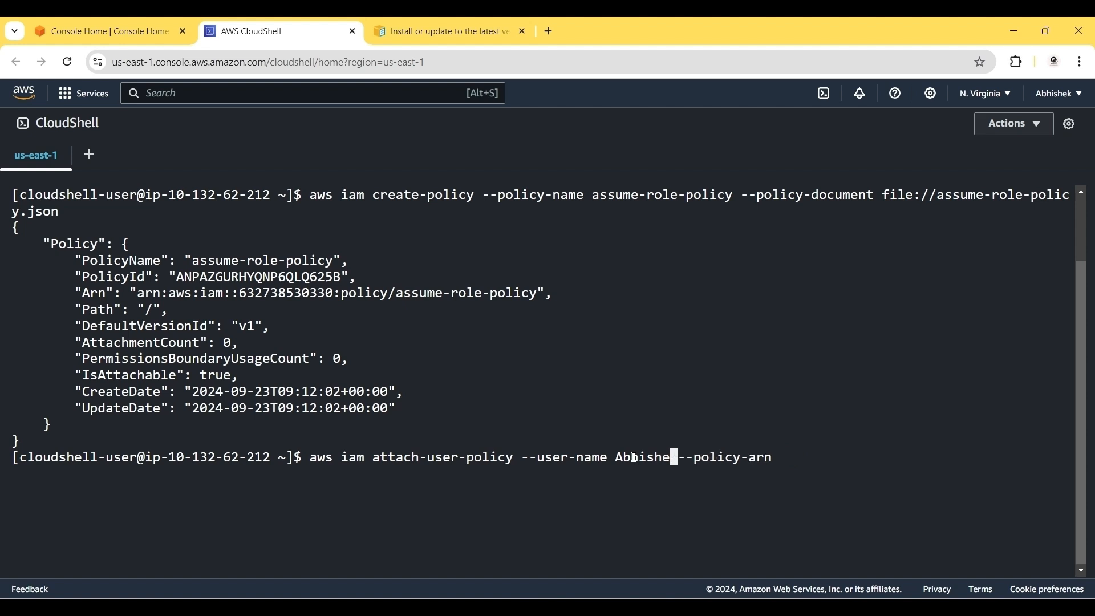
key(BackSpace)
key(BackSpace)
key(BackSpace)
key(BackSpace)
key(BackSpace)
key(BackSpace)
key(BackSpace)
text(a)
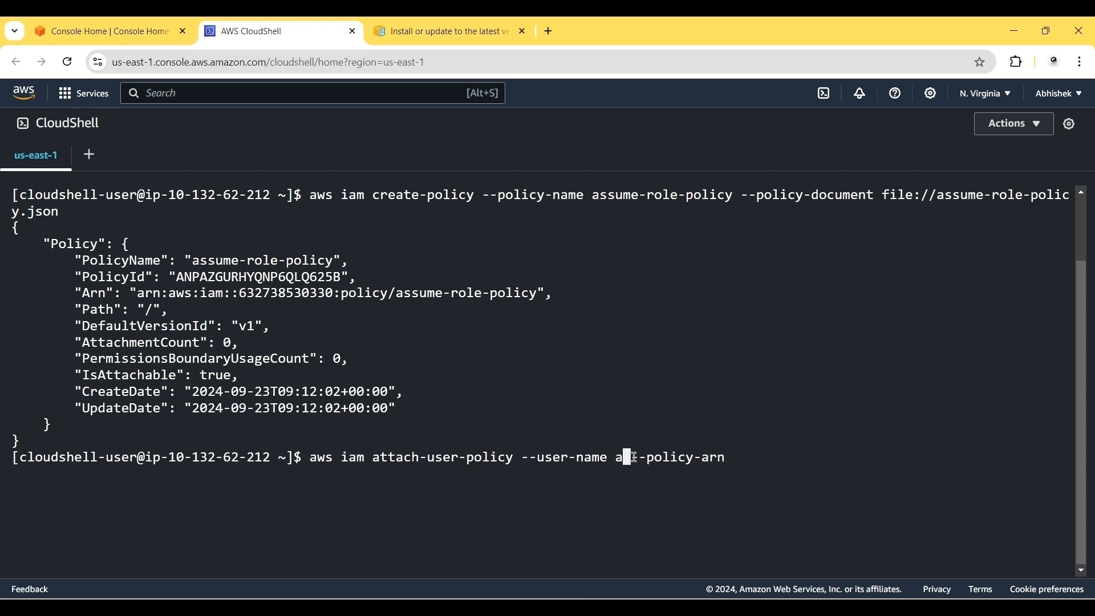
text(bhi)
Add the assume-role-policy ARN in quotes after --policy-arn and run the command to attach the policy to the user
key(Right)
key(Right)
key(Right)
key(Right)
key(Right)
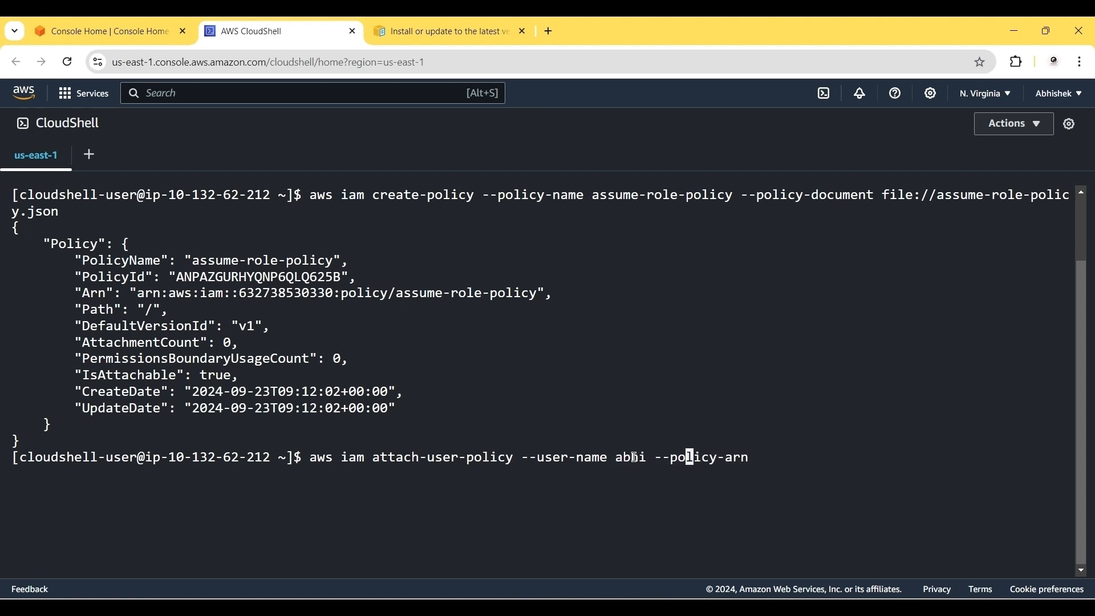
key(Right)
key(Right)
key(Right)
key(Right)
drag(545, 293, 137, 304)
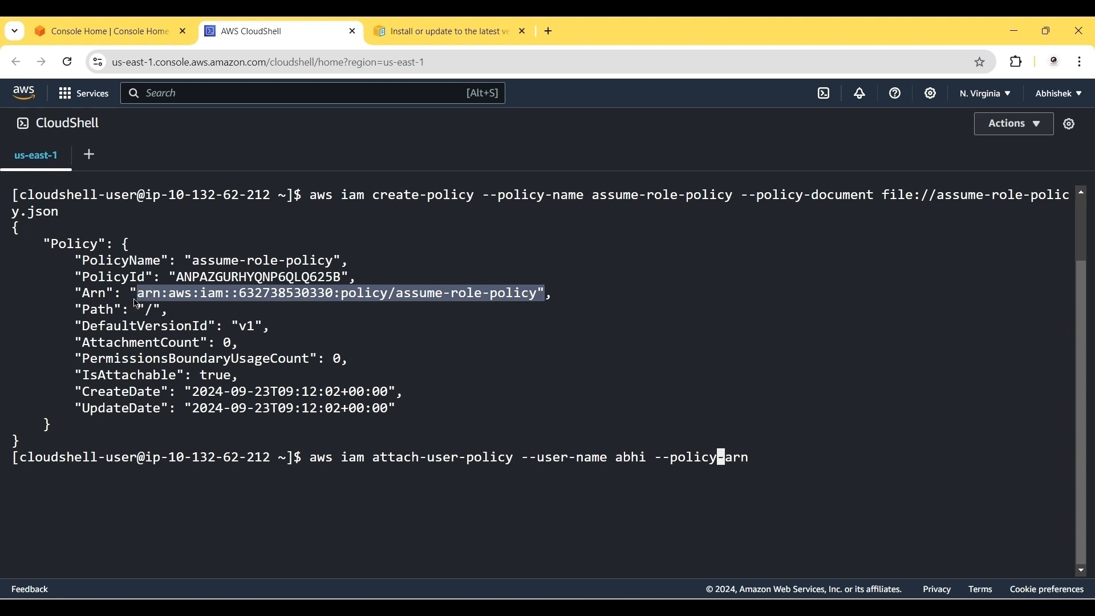
click(754, 455)
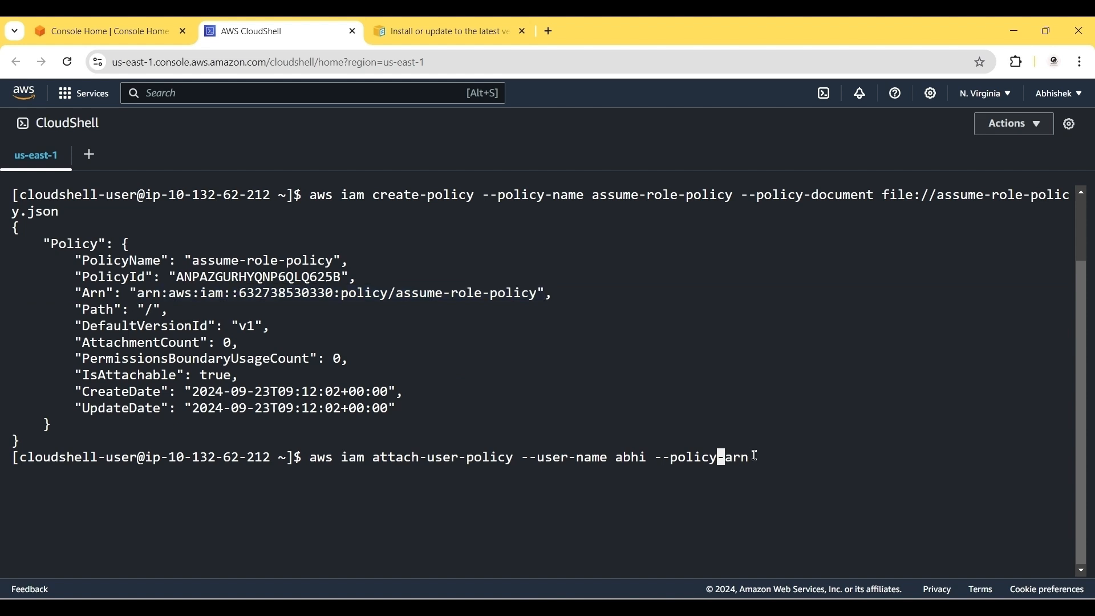
key(Right)
key(Right)
key(Right)
key(Right)
text(")
key(ctrl+v)
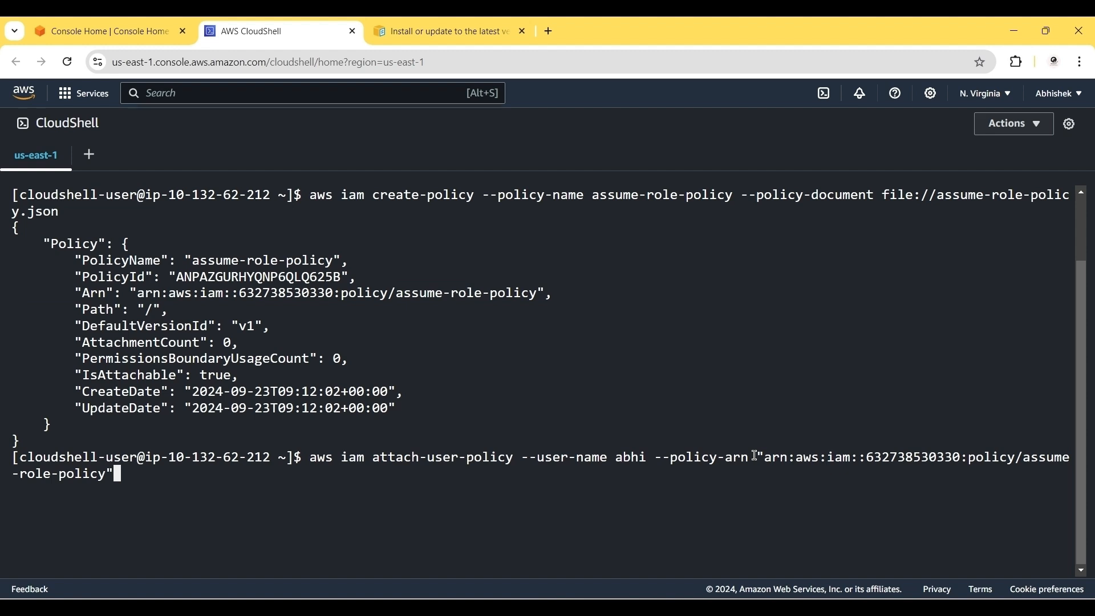
key(Return)
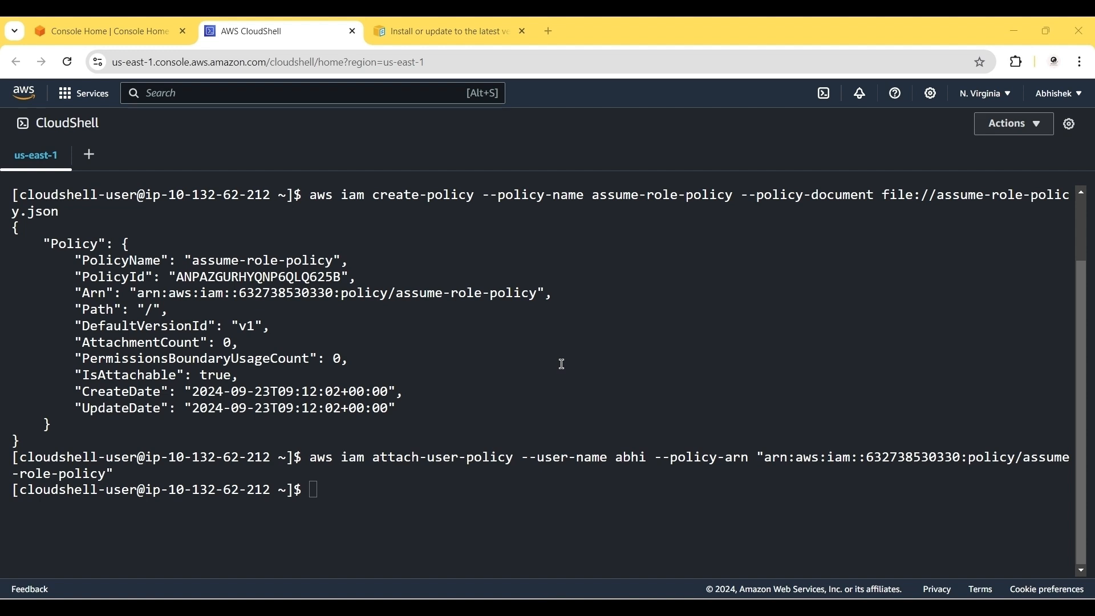
Run the pasted "aws iam list-attached-user-policies" command for the new user and check the attached policy's name
click(320, 491)
key(ctrl+v)
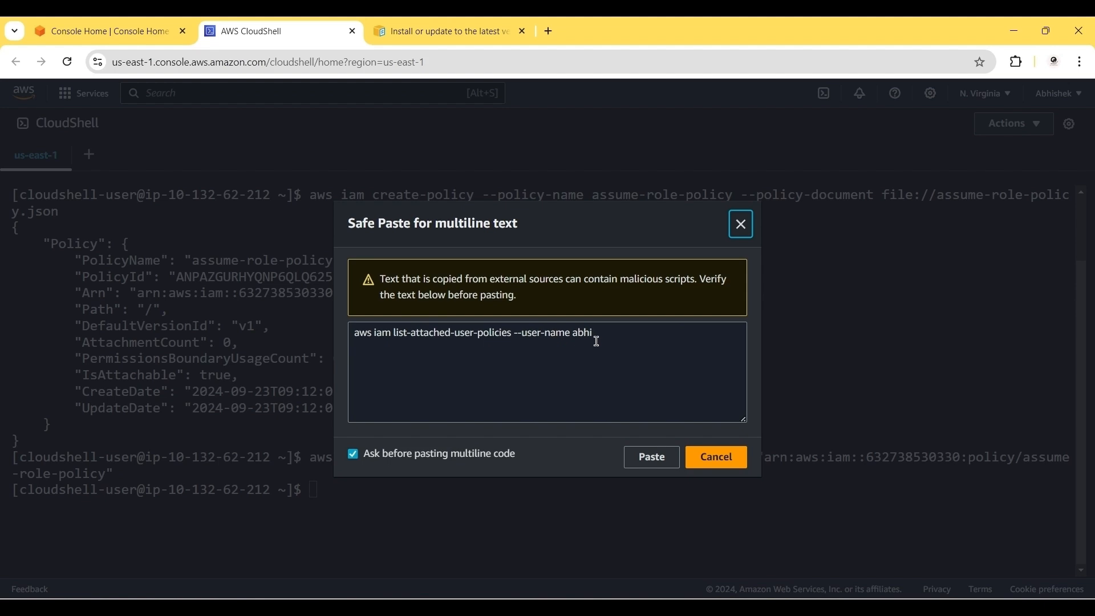
click(646, 464)
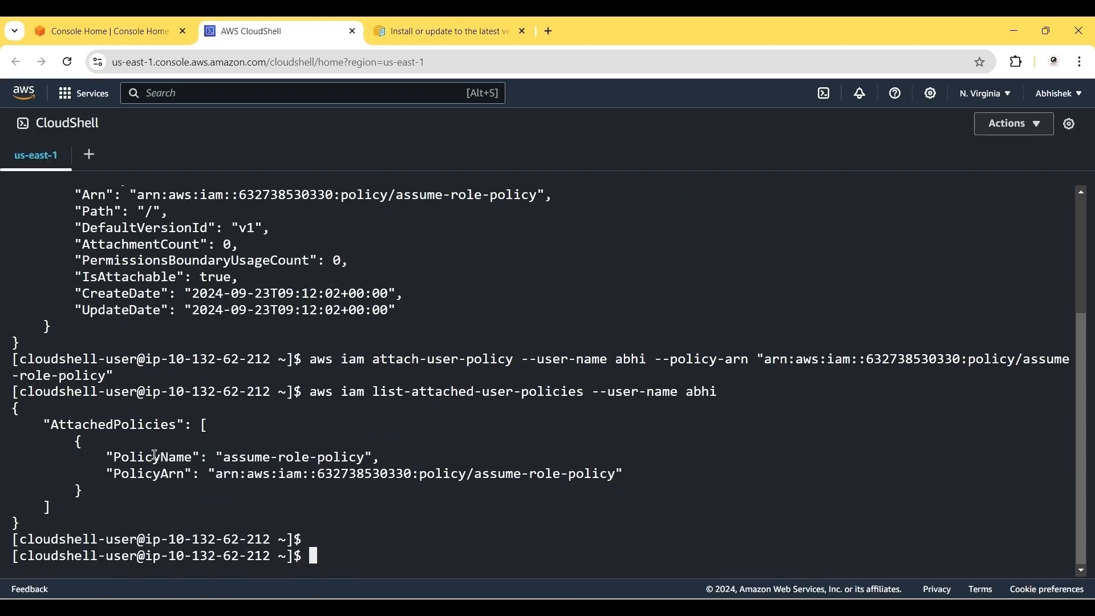
triple_click(154, 456)
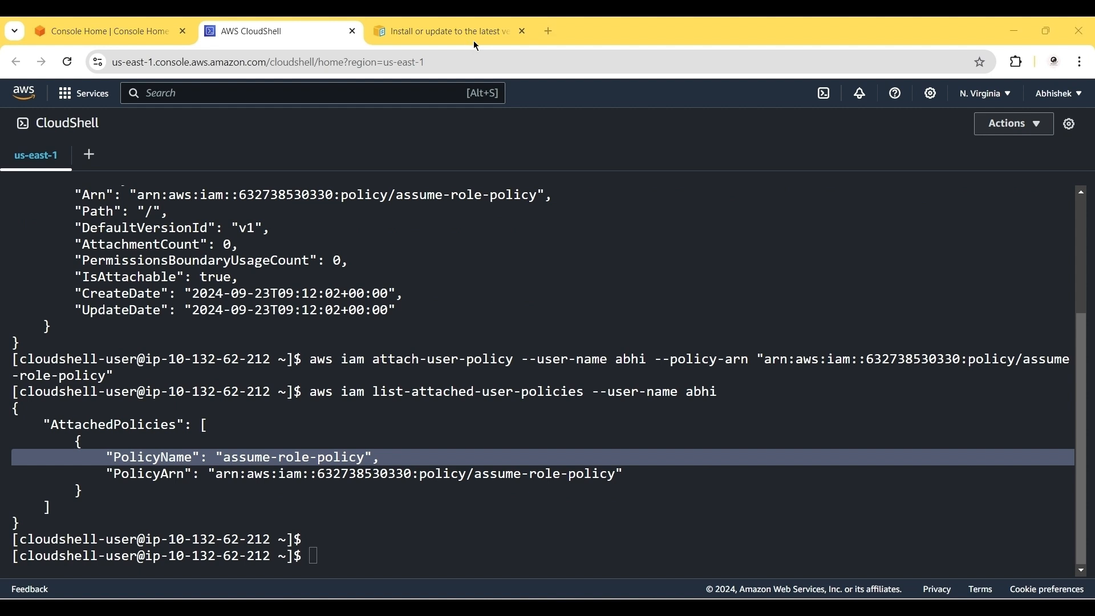
click(323, 541)
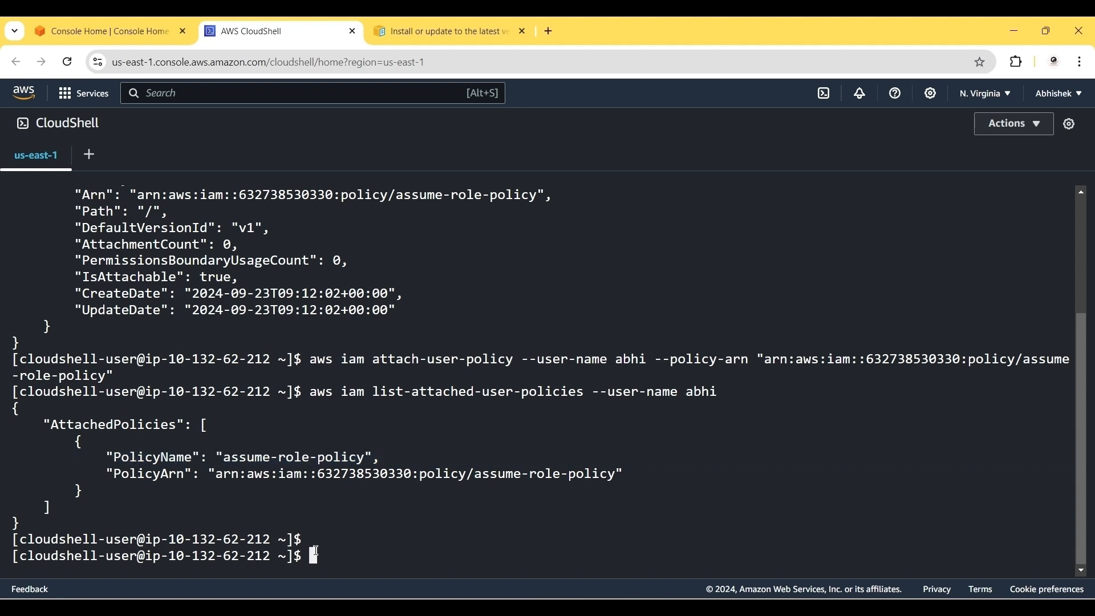
key(ctrl+v)
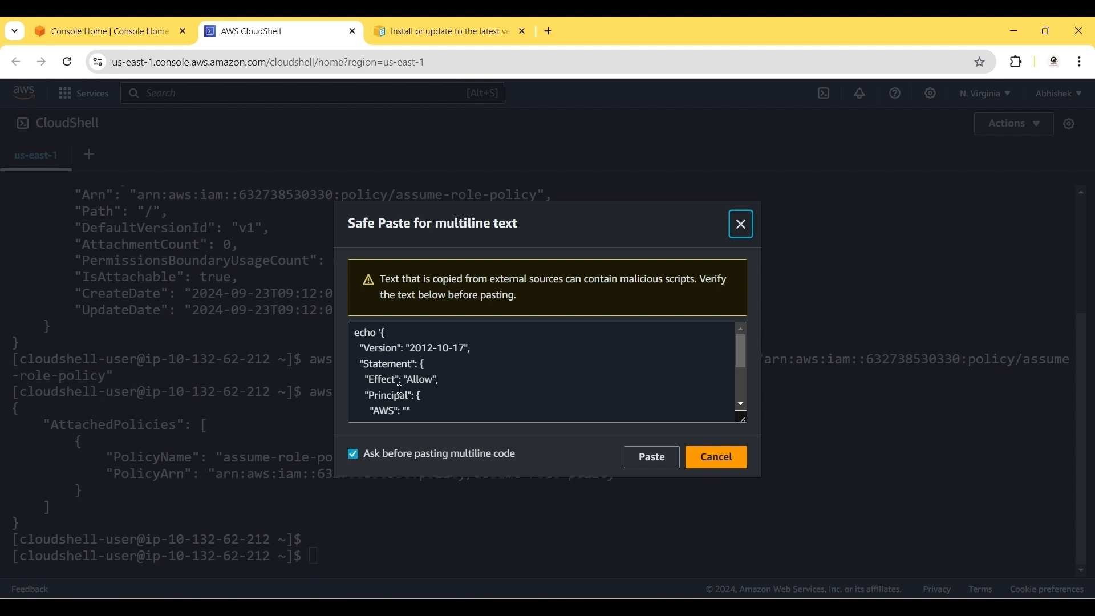
scroll(404, 396, down, 1)
scroll(405, 396, down, 2)
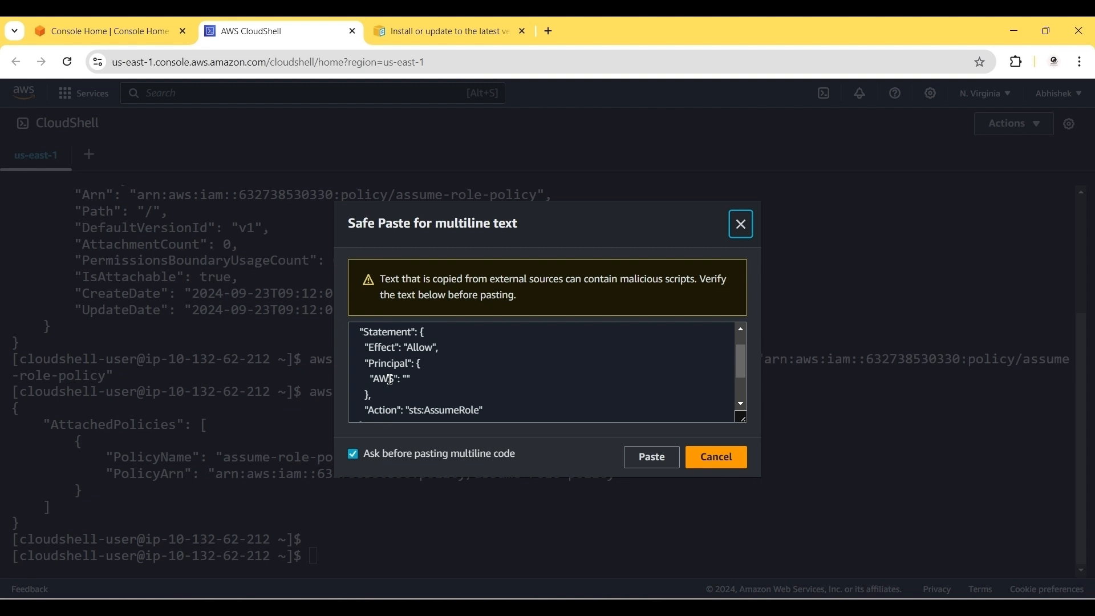
Switch to Notepad and select the saved ARN from its start through the account ID
key(alt+Tab)
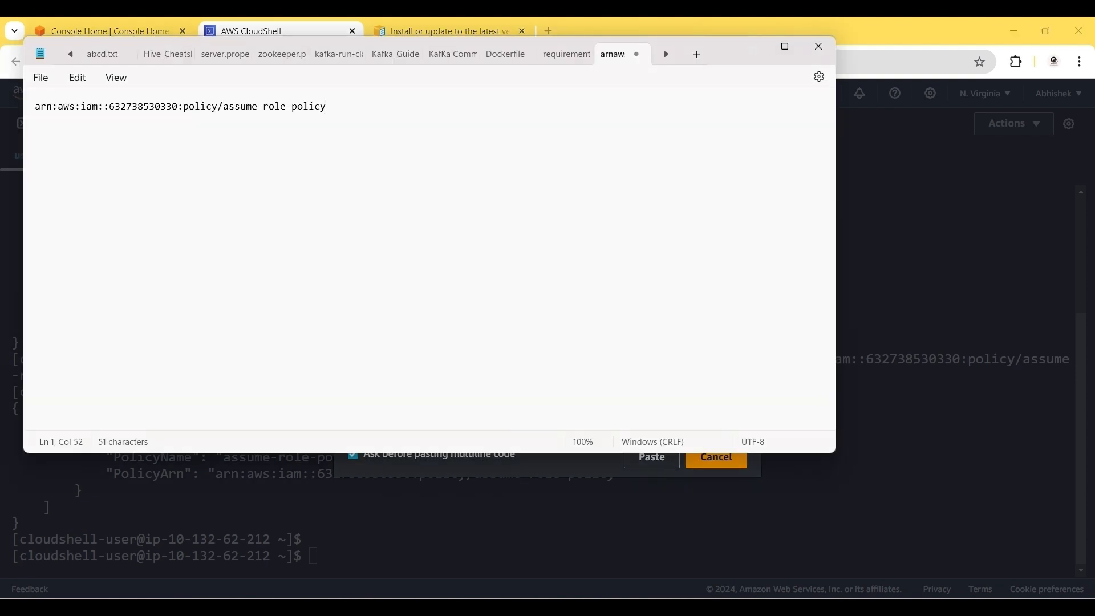
click(185, 108)
drag(184, 115, 37, 119)
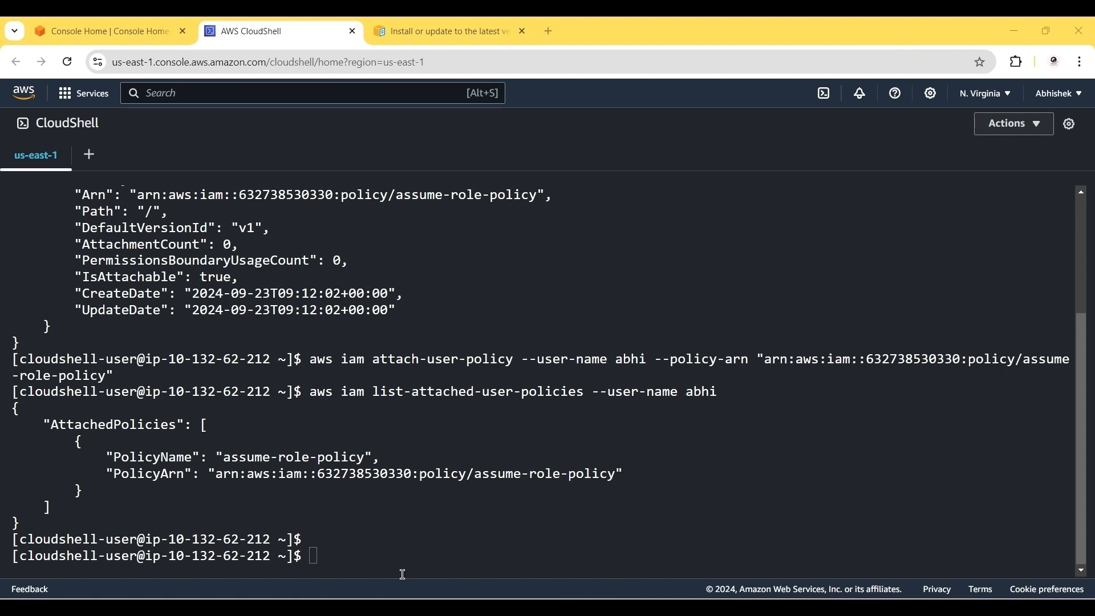
Run the pasted echo command in CloudShell to write assume-role-trust-policy.json, allowing sts:AssumeRole for the new user's ARN
click(319, 556)
key(ctrl+v)
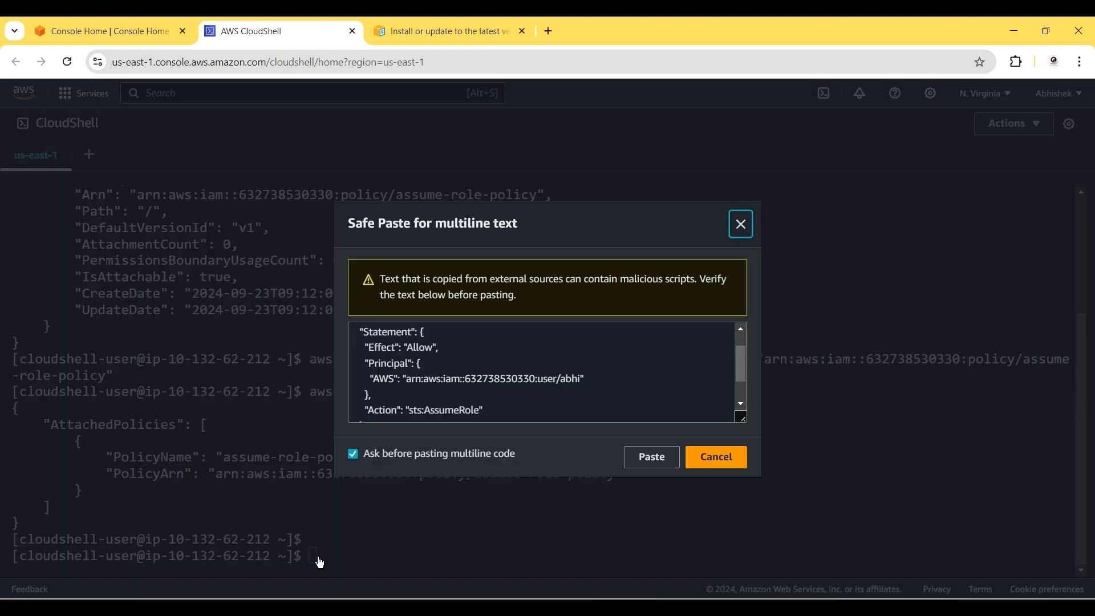
click(391, 379)
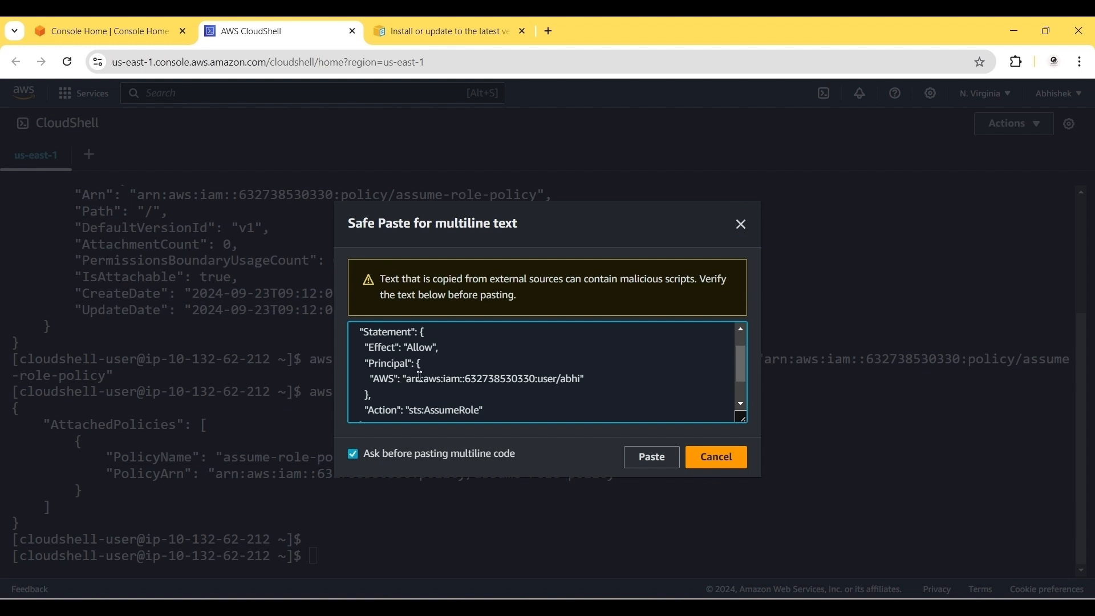
double_click(497, 379)
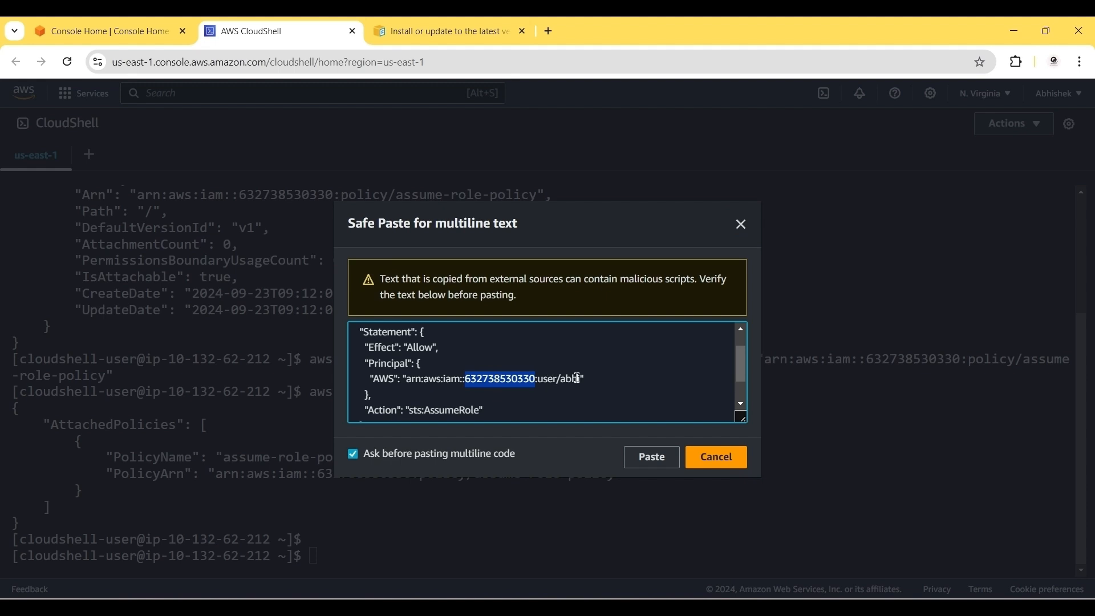
click(652, 457)
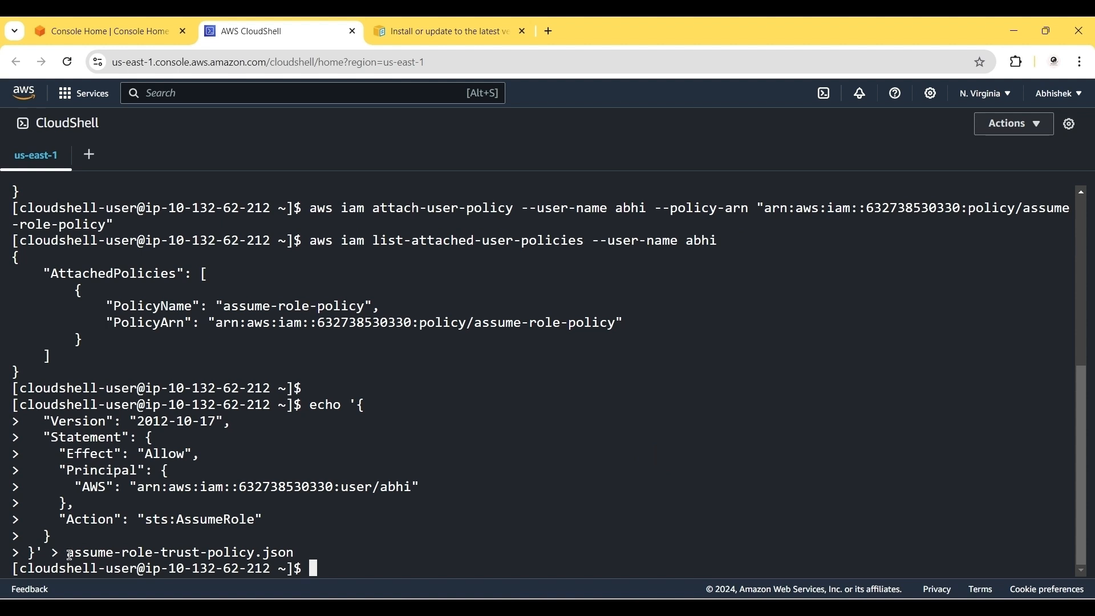
List the directory's files to check for assume-role-trust-policy.json, and clear the terminal
drag(68, 553, 298, 551)
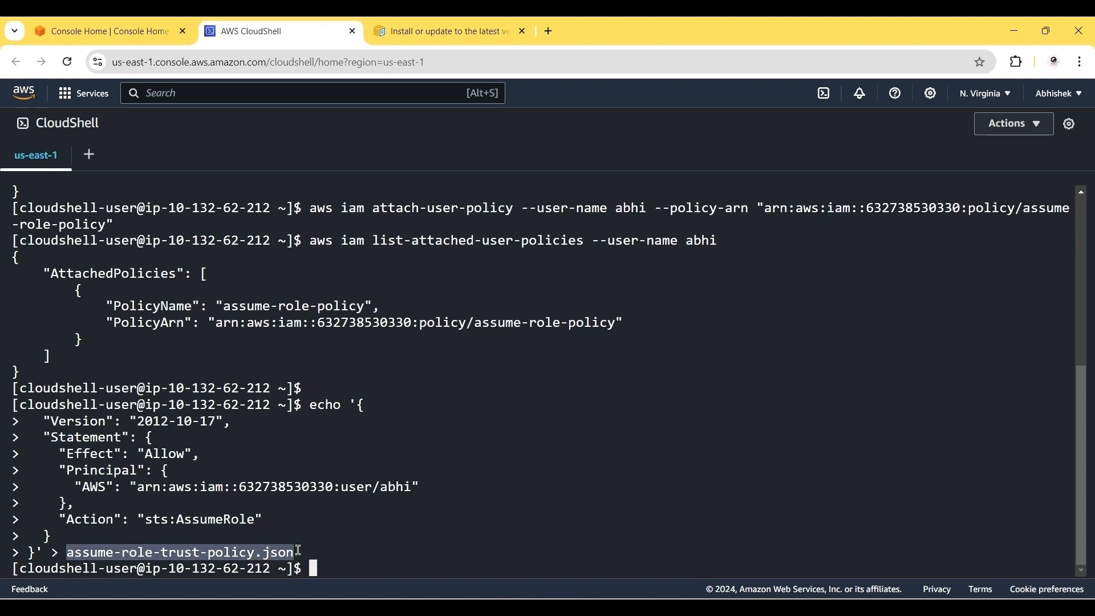
click(315, 568)
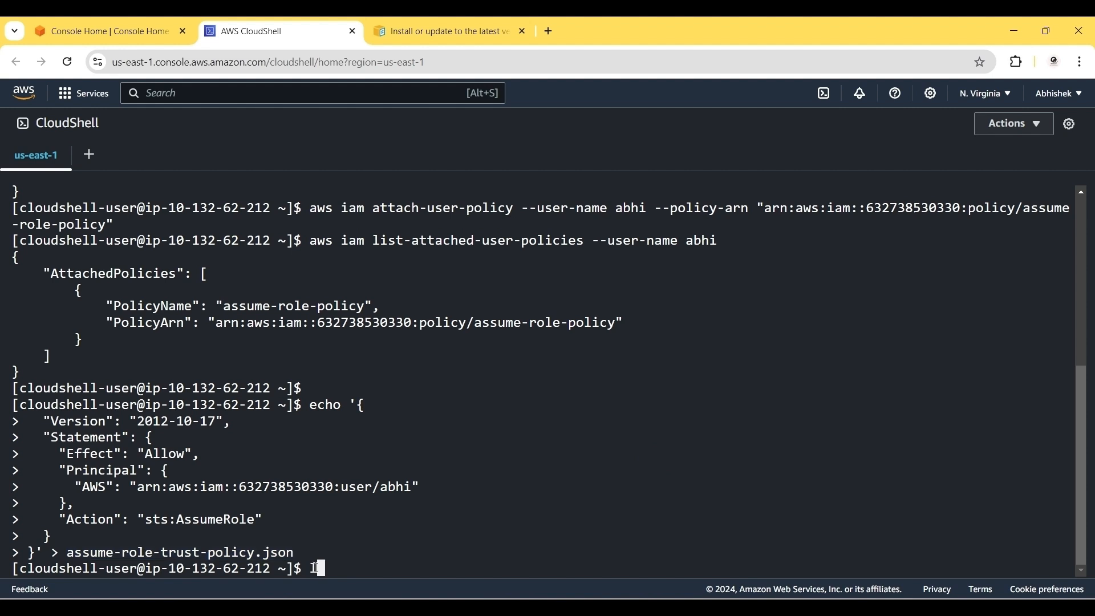
text(ls)
key(Return)
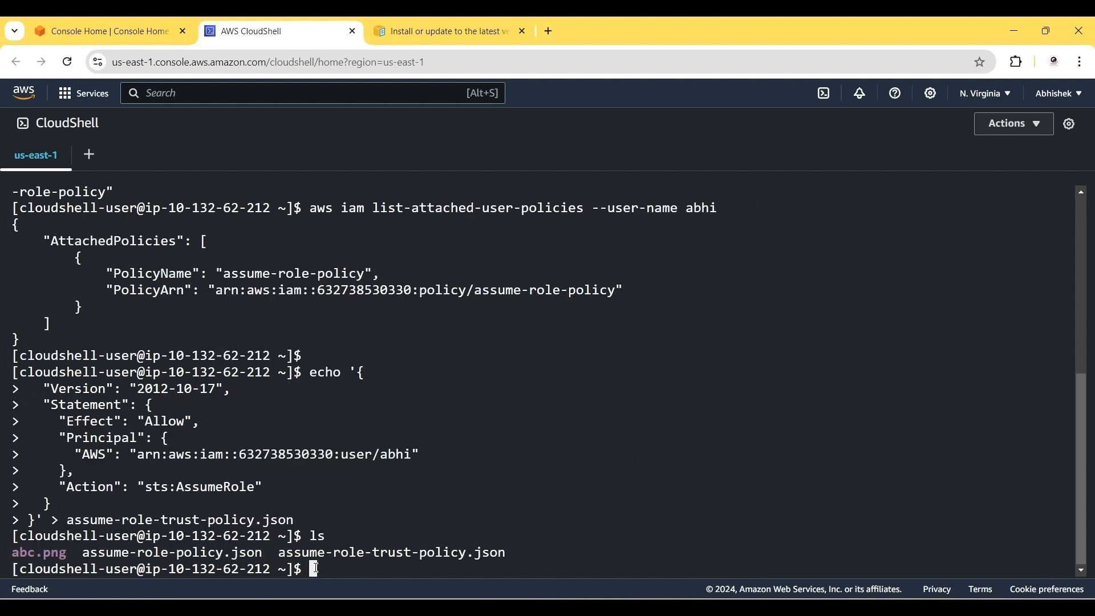
text(cl)
text(ear)
key(Return)
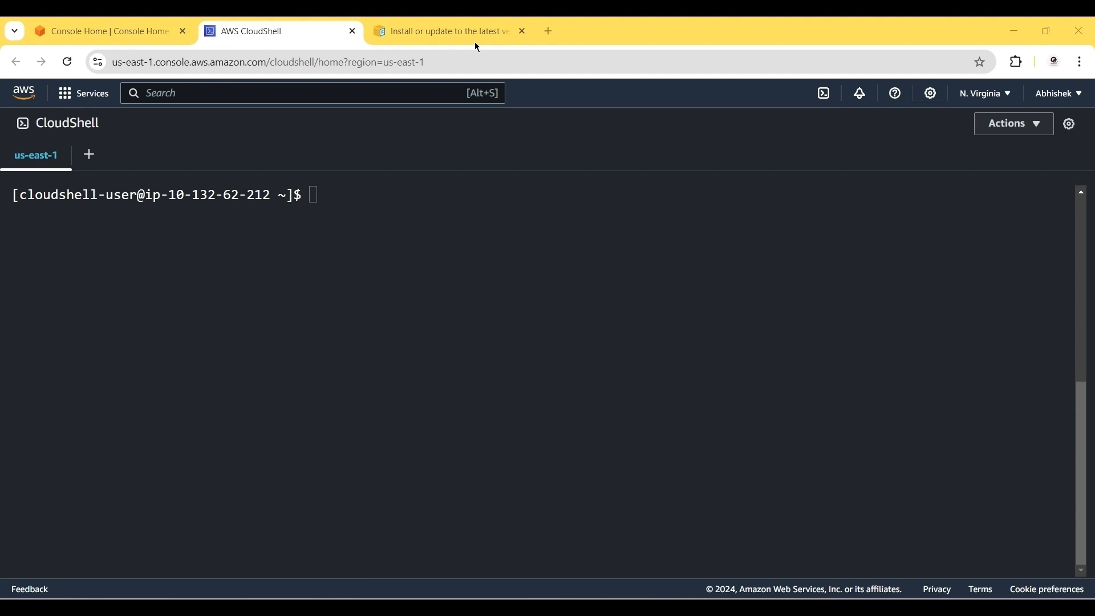
Create the IAM role assume-trust-role with file://assume-role-trust-policy.json as its assume-role policy document
click(324, 191)
text(aws iam create-role --role-name assume-trust-role --assume-role-policy-document file://assume-role-trust-policy.json)
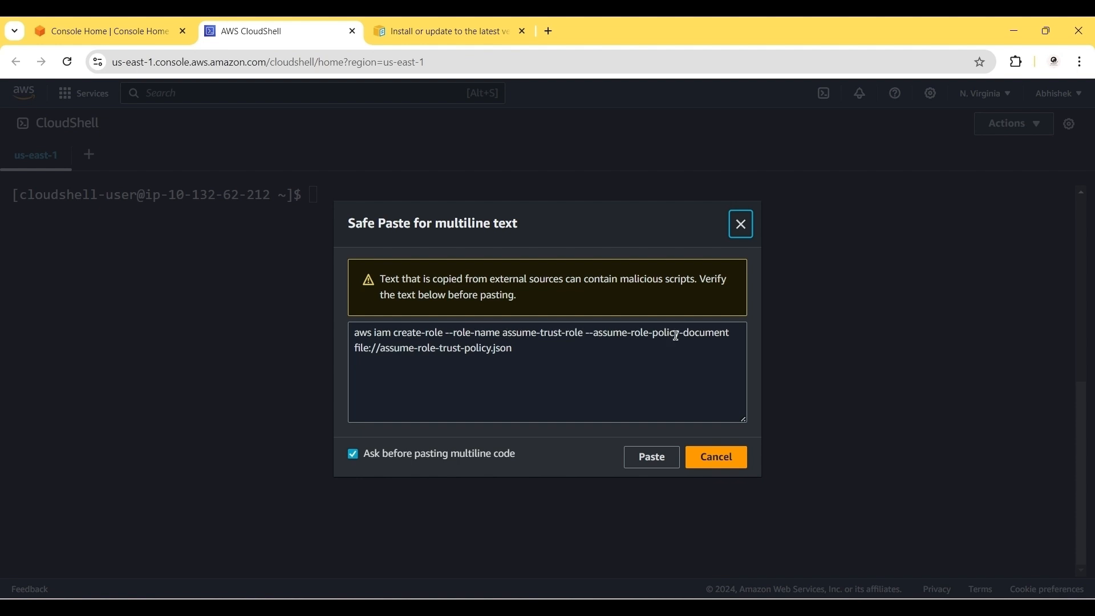
click(653, 457)
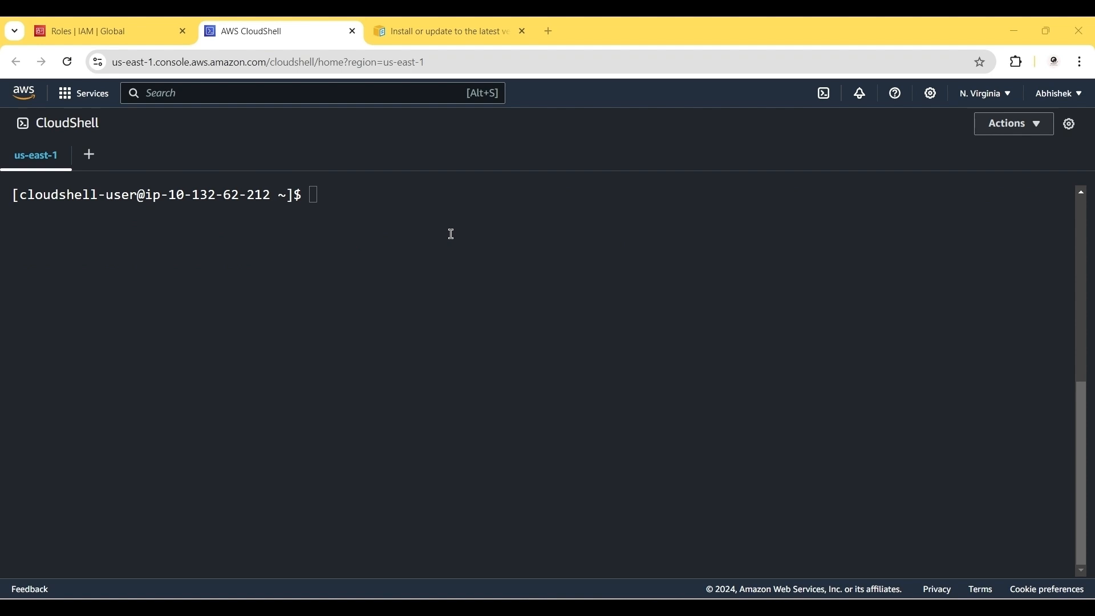
click(369, 207)
text(clear)
key(Return)
text(aws iam create-role --role-name assume-trust-role --assume-role-policy-document file://assume-role-trust-policy.json)
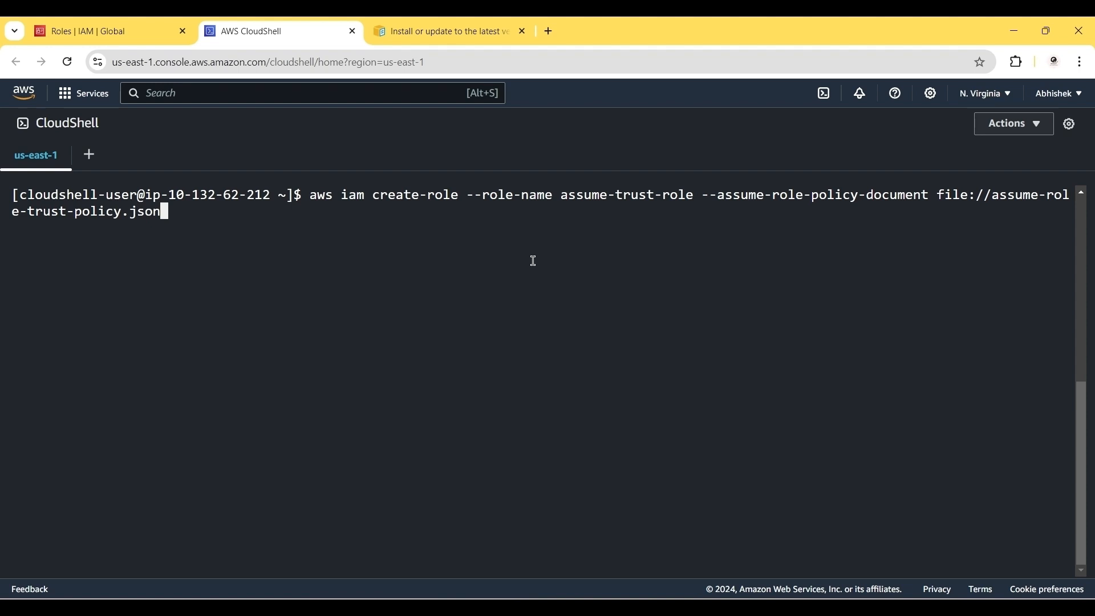
key(Return)
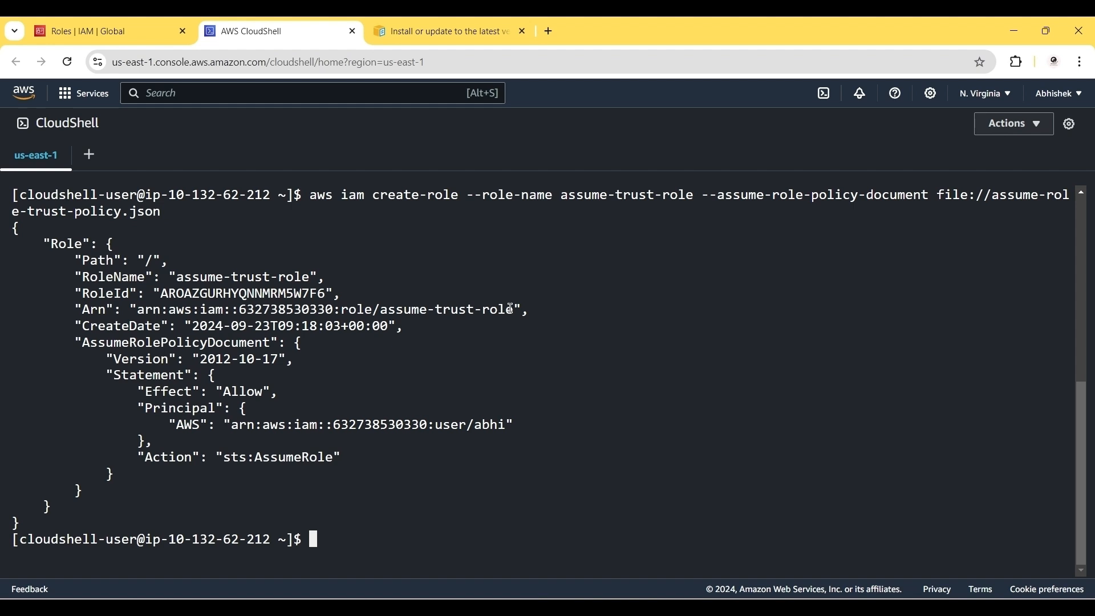
Copy the role's ARN from the output and paste it in Notepad, three lines below the policy ARN
drag(513, 309, 138, 314)
key(ctrl+c)
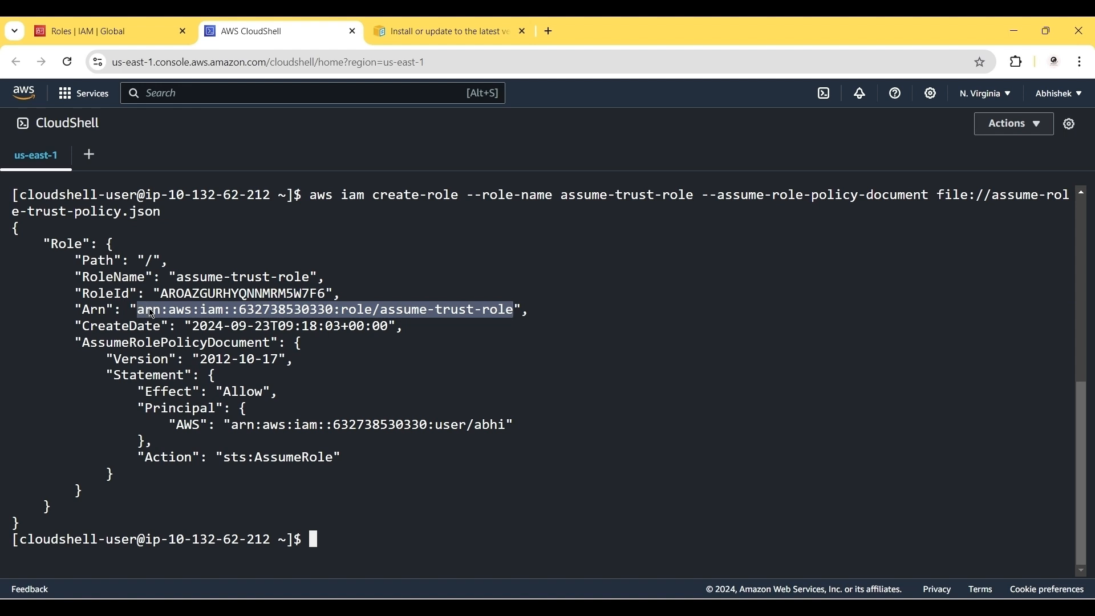
key(alt+Tab)
click(352, 109)
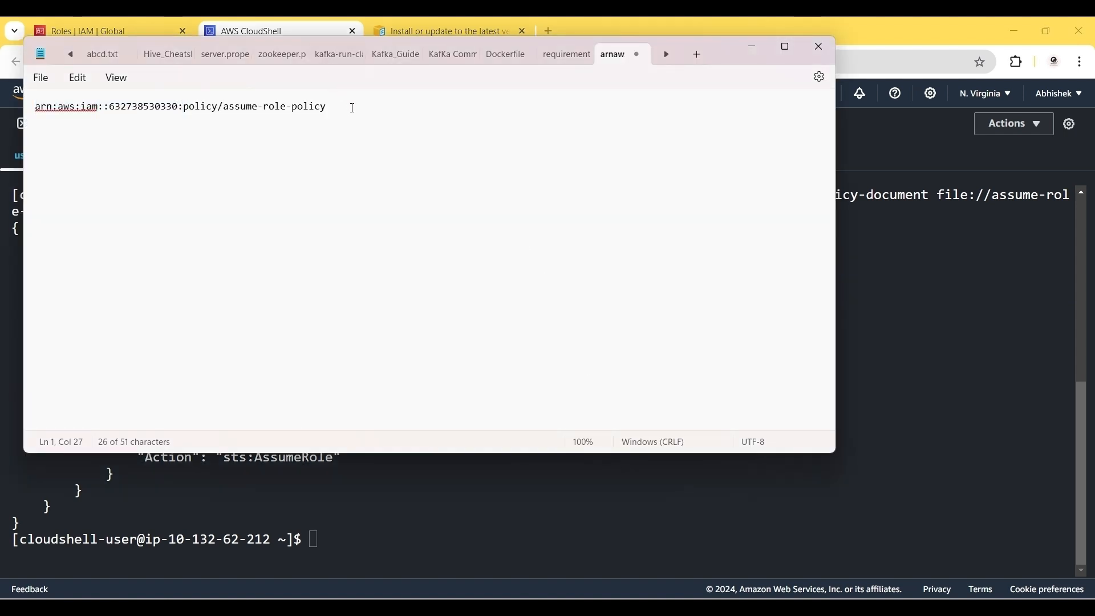
key(Return)
key(Return)
key(Return)
key(ctrl+v)
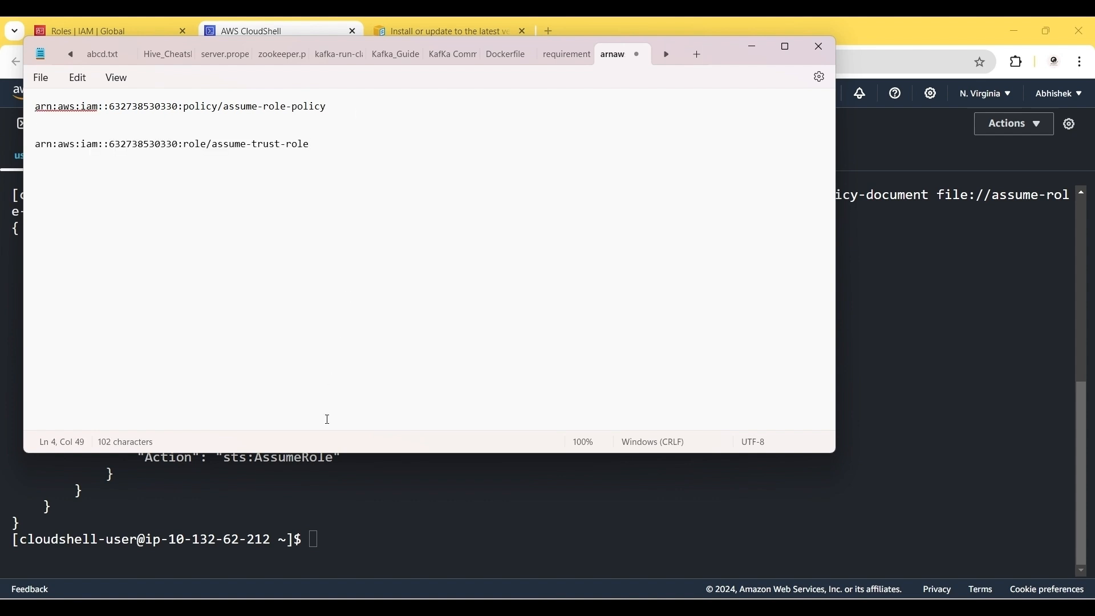
In a cleared CloudShell terminal, attach "arn:aws:iam::aws:policy/AmazonS3ReadOnlyAccess" to assume-trust-role and list the role's attached policies
key(alt+Tab)
click(320, 540)
text(c)
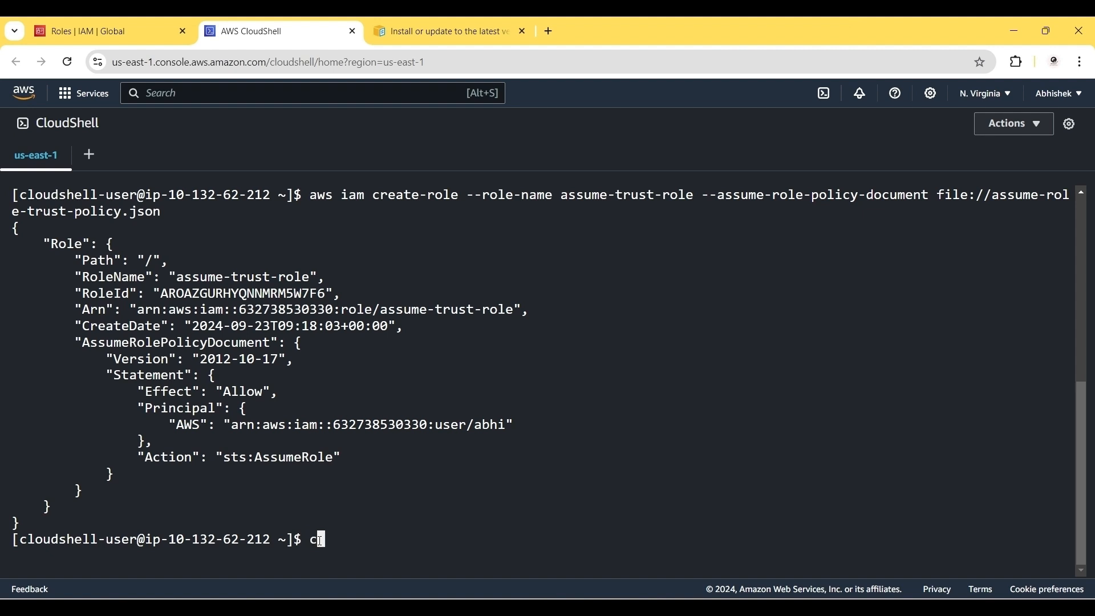
text(lear)
key(Return)
key(alt+Tab)
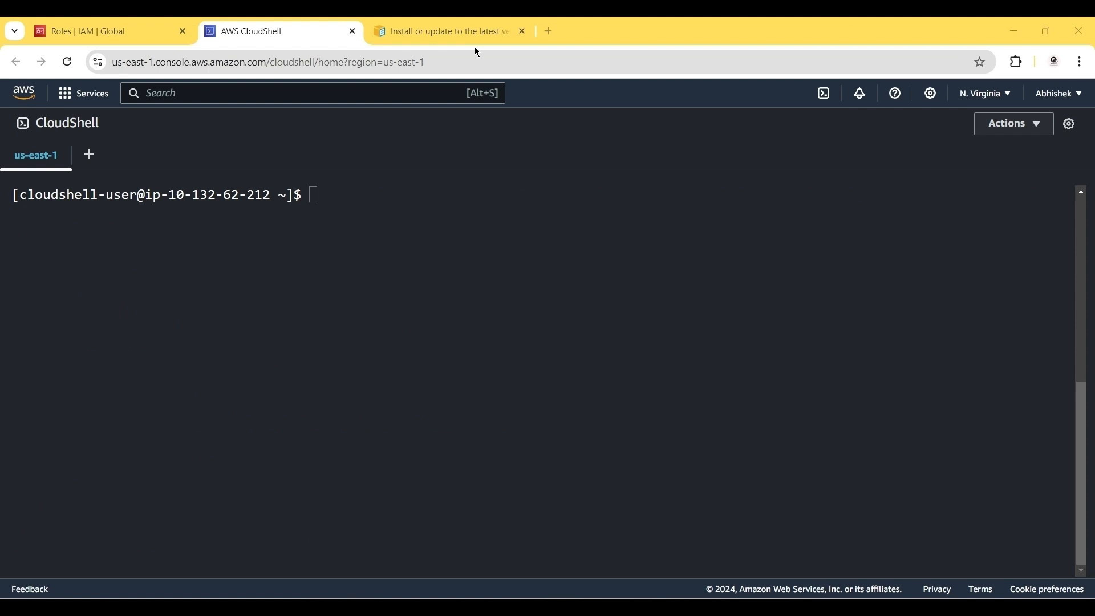
click(320, 196)
key(ctrl+v)
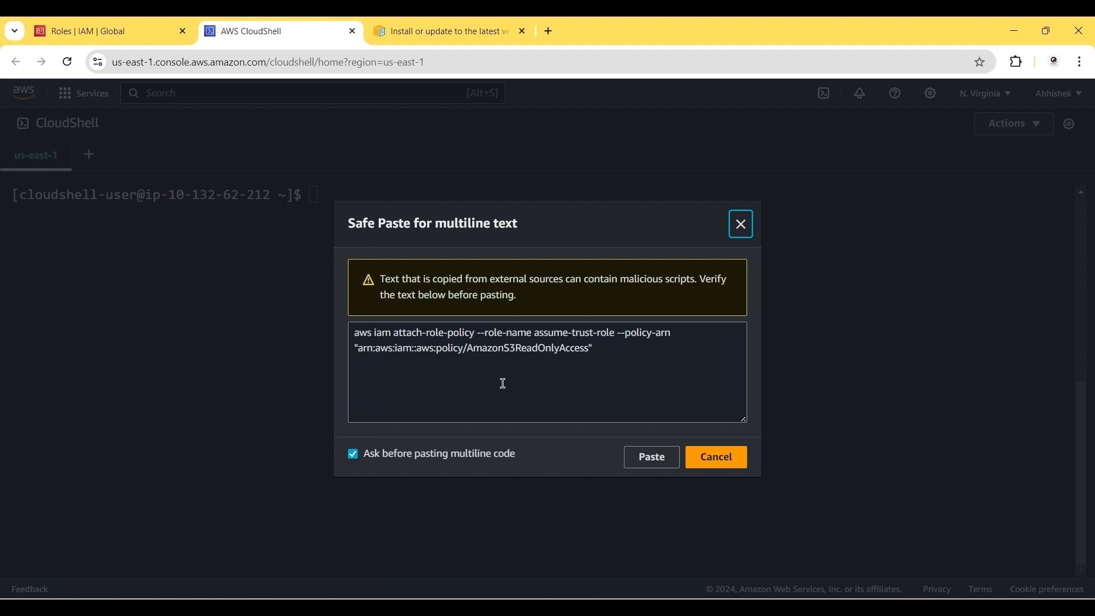
click(641, 452)
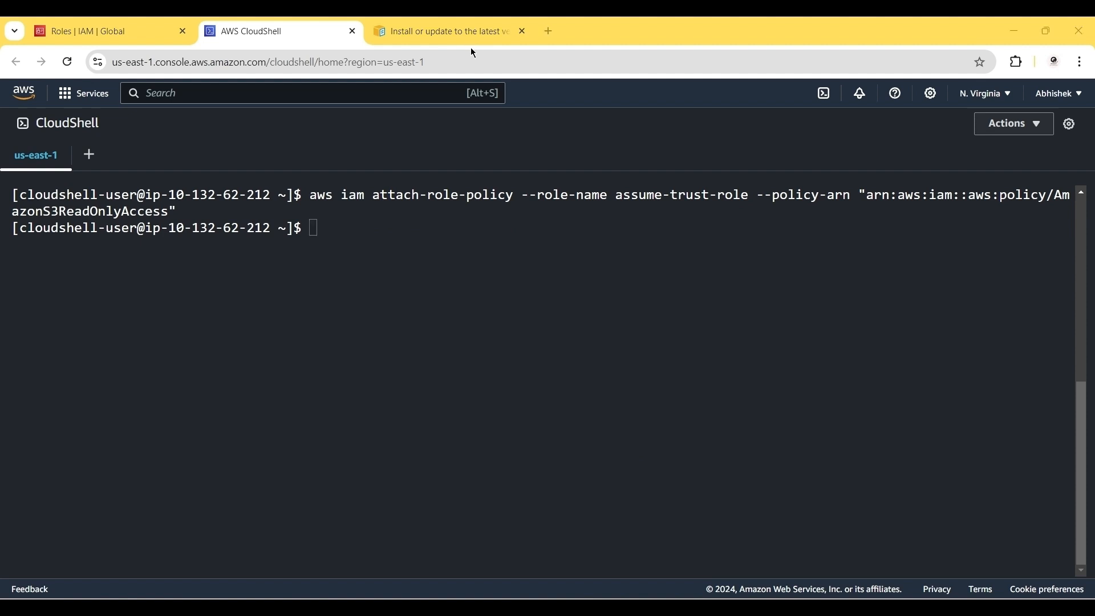
key(ctrl+v)
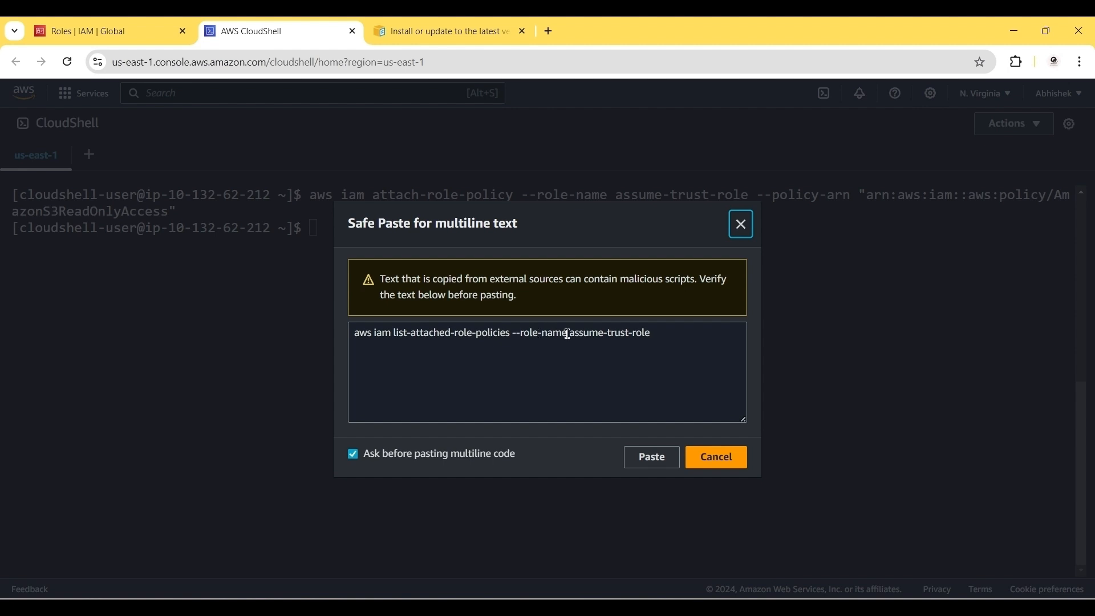
click(653, 463)
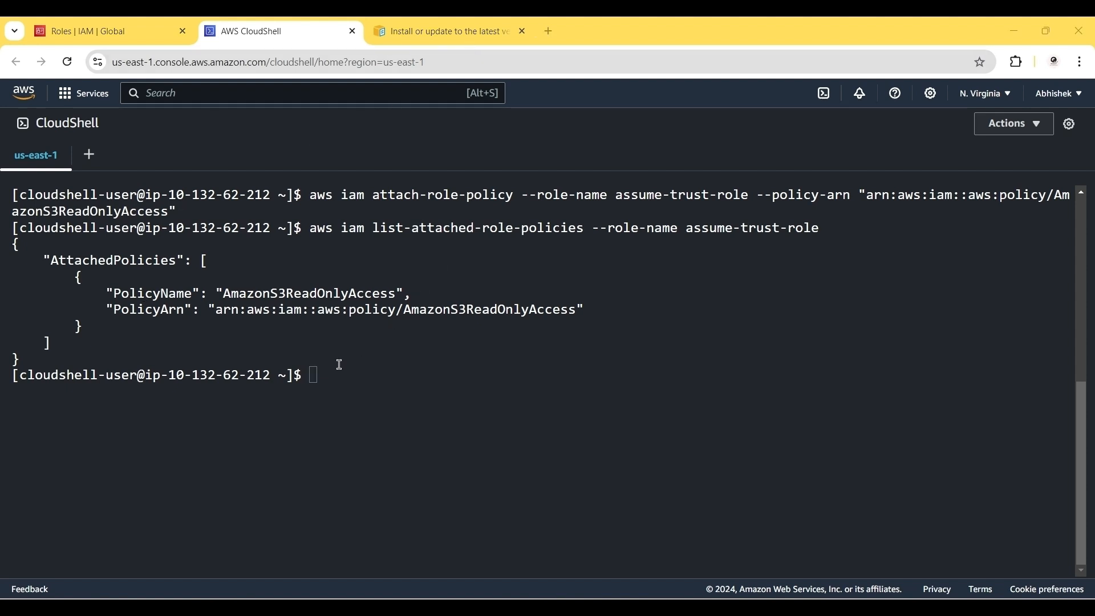
Clear the terminal and run the pasted "aws iam create-access-key" command for the new user
text(clear)
key(Return)
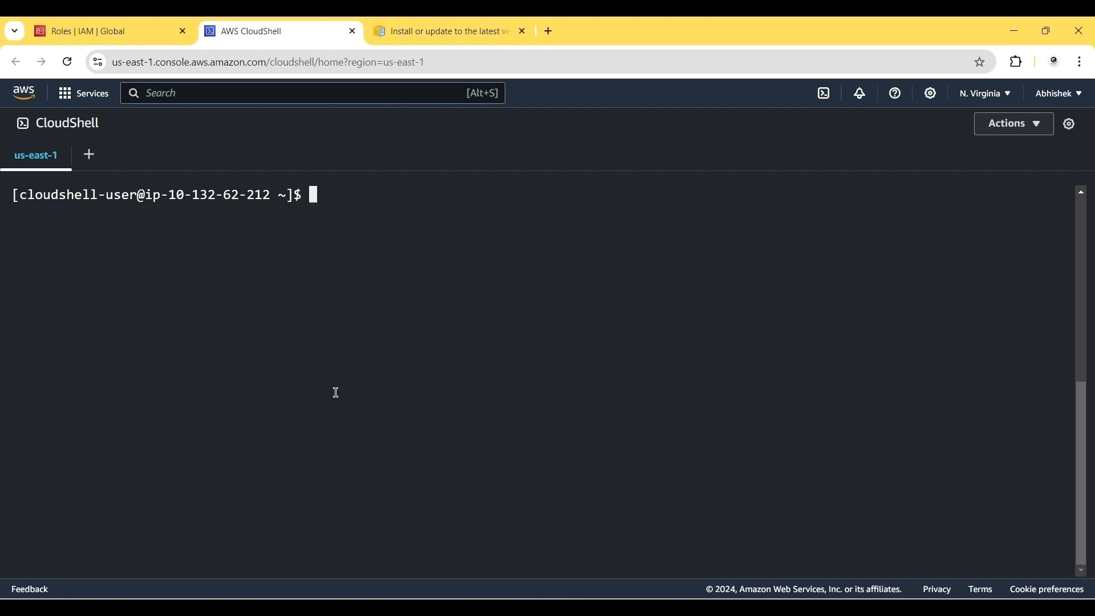
key(ctrl+v)
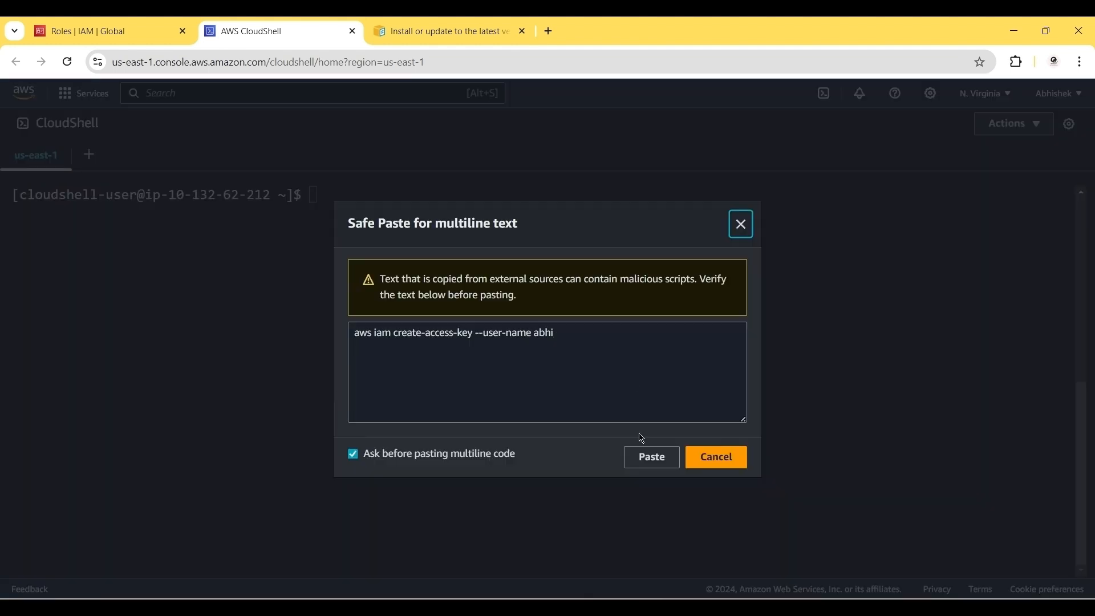
click(643, 455)
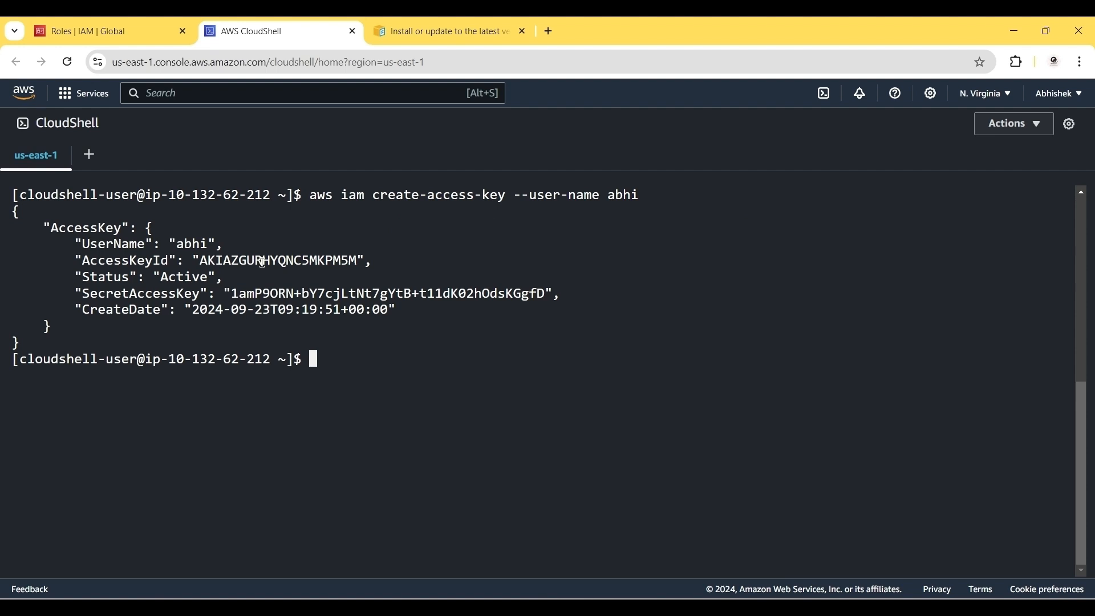
Copy the access key ID from the output and paste it in Notepad, two lines below the role ARN
double_click(315, 261)
key(ctrl+c)
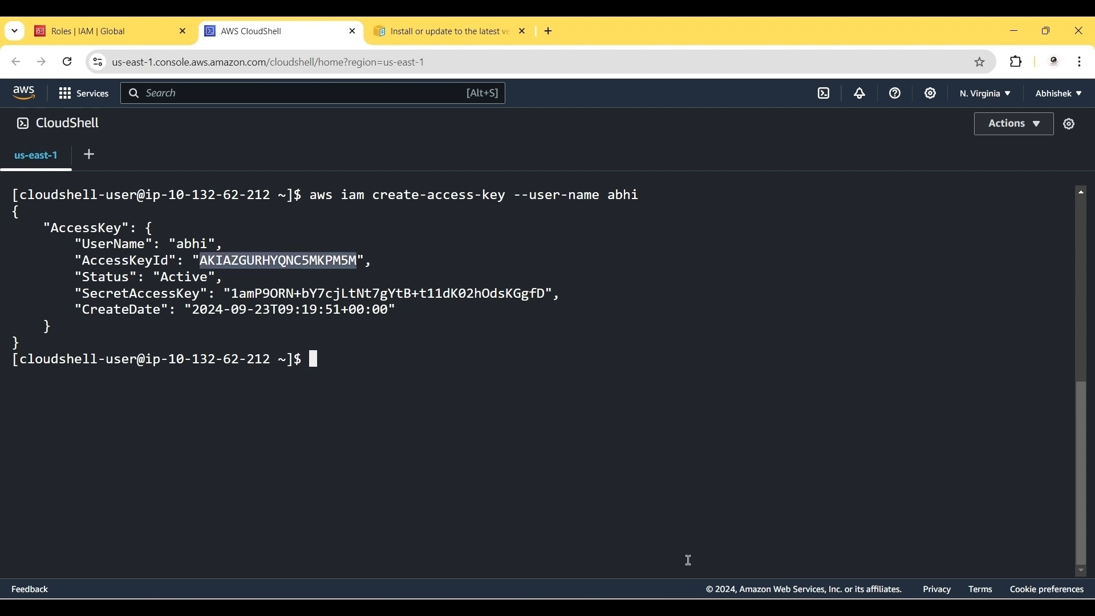
click(723, 605)
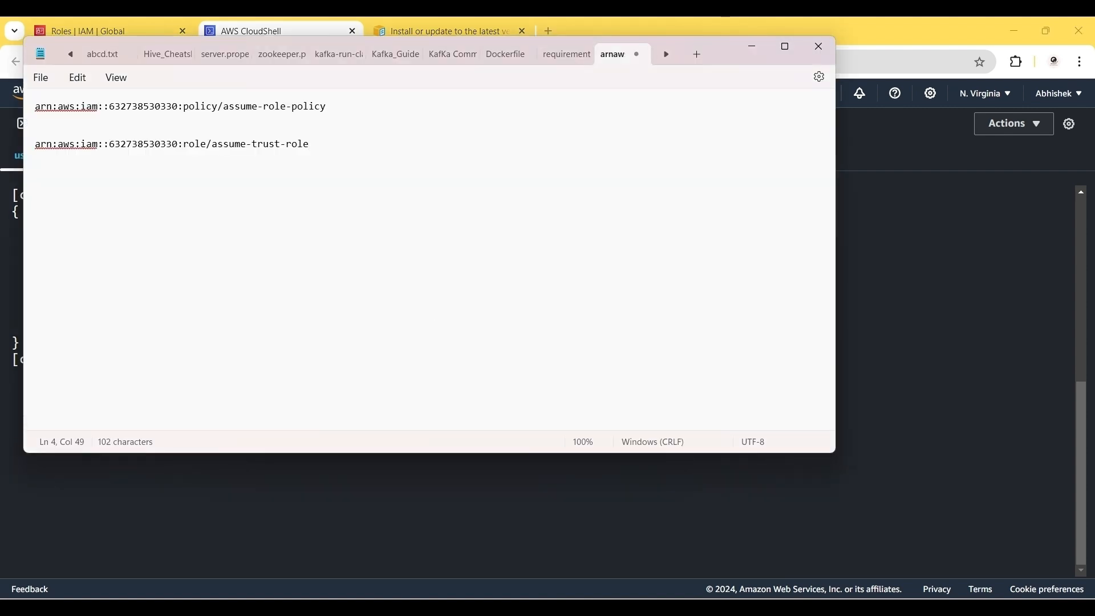
key(Return)
key(Return)
key(ctrl+v)
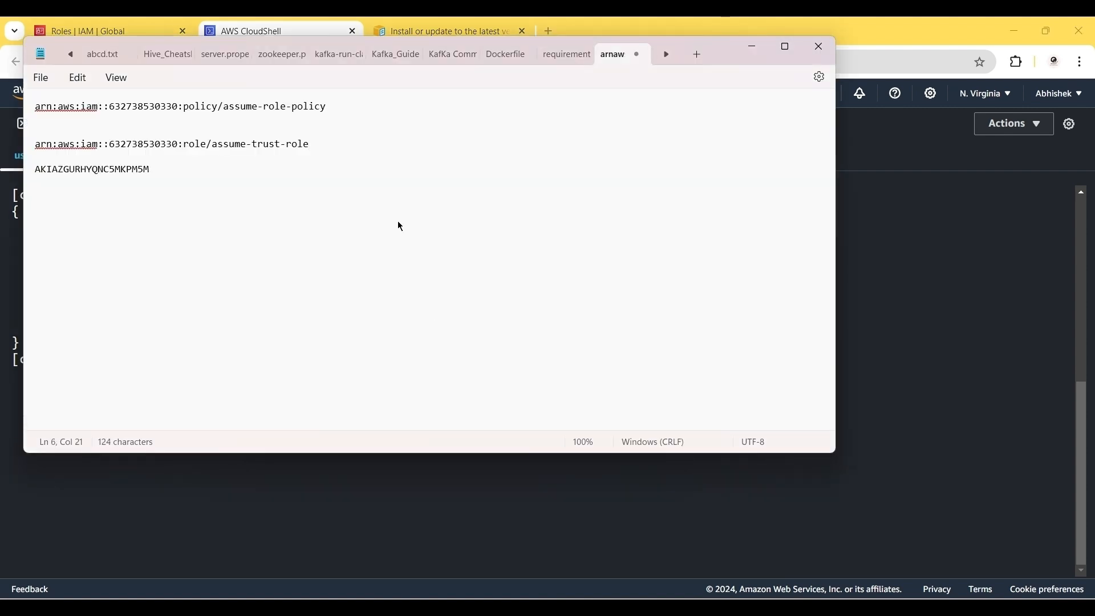
Copy the secret access key from the CloudShell output and paste it in Notepad, two lines below the access key ID
click(377, 482)
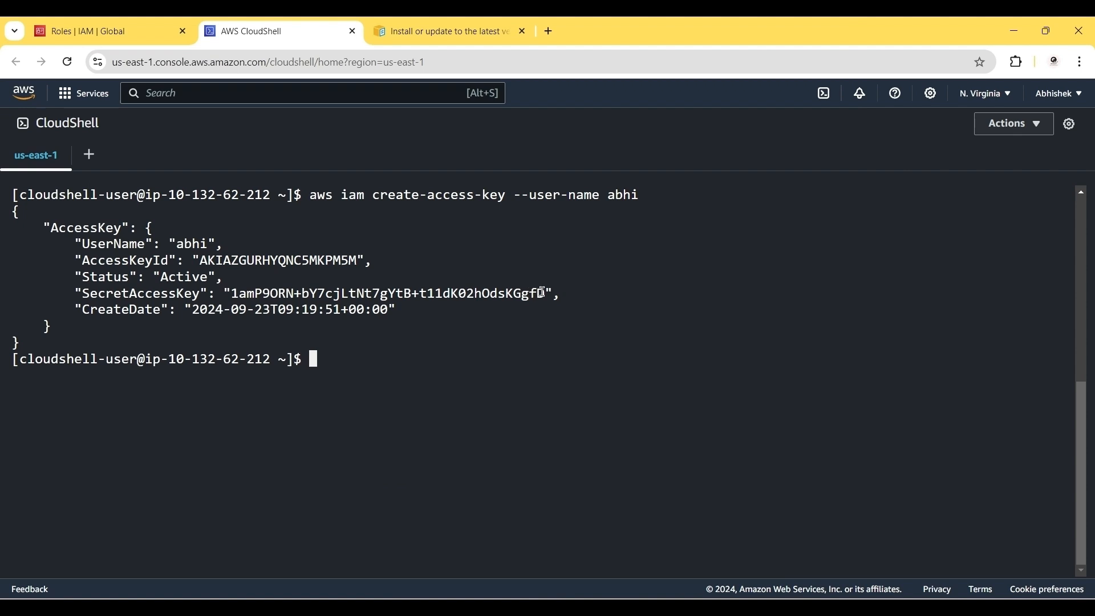
drag(545, 293, 237, 299)
key(ctrl+c)
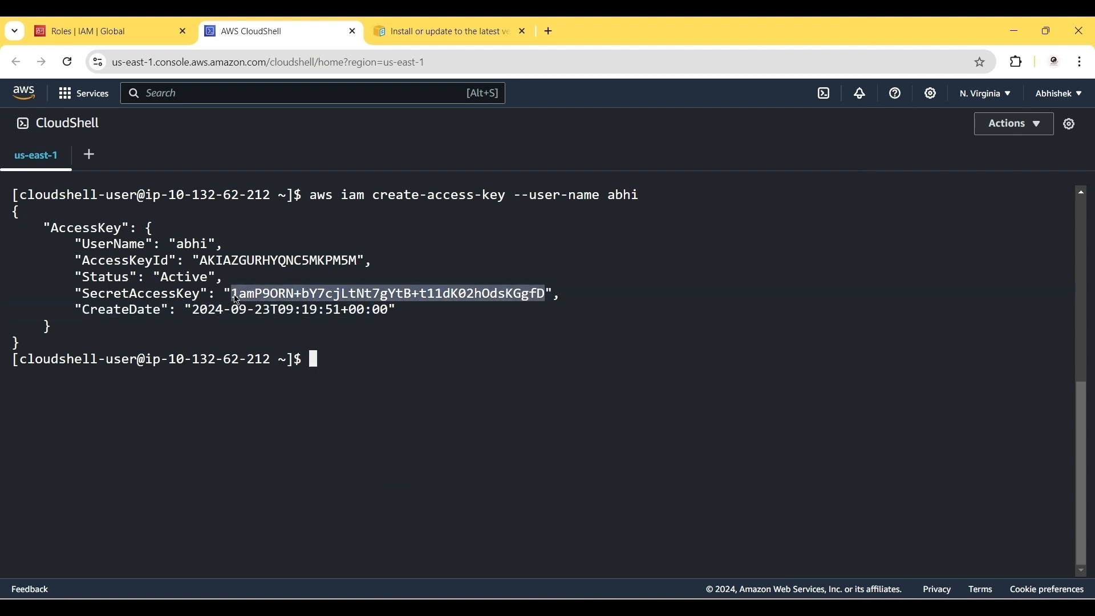
key(alt+Tab)
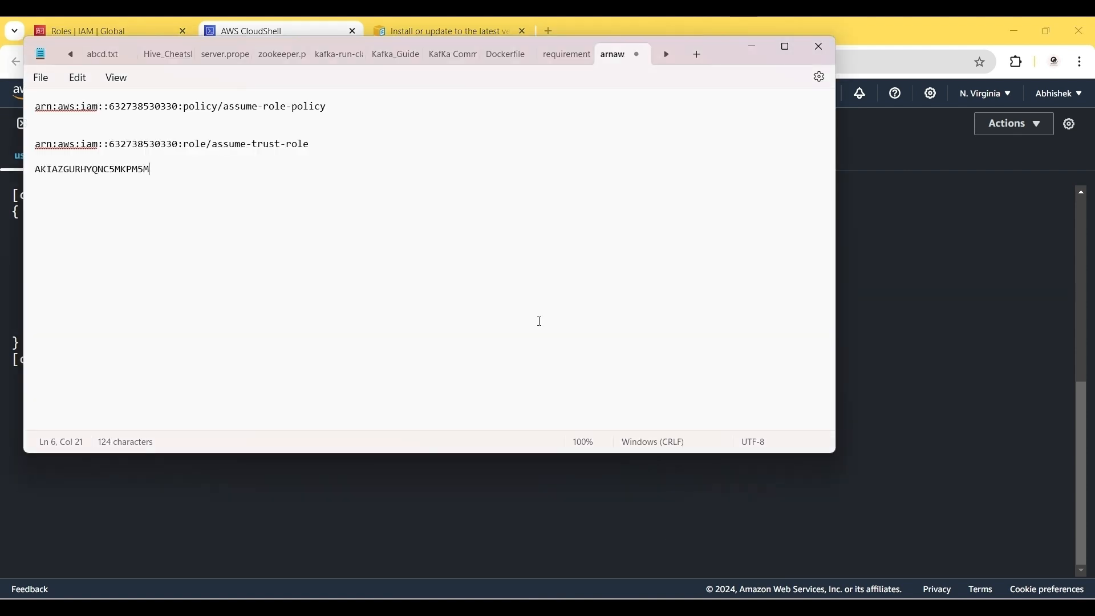
key(Return)
key(Return)
key(ctrl+v)
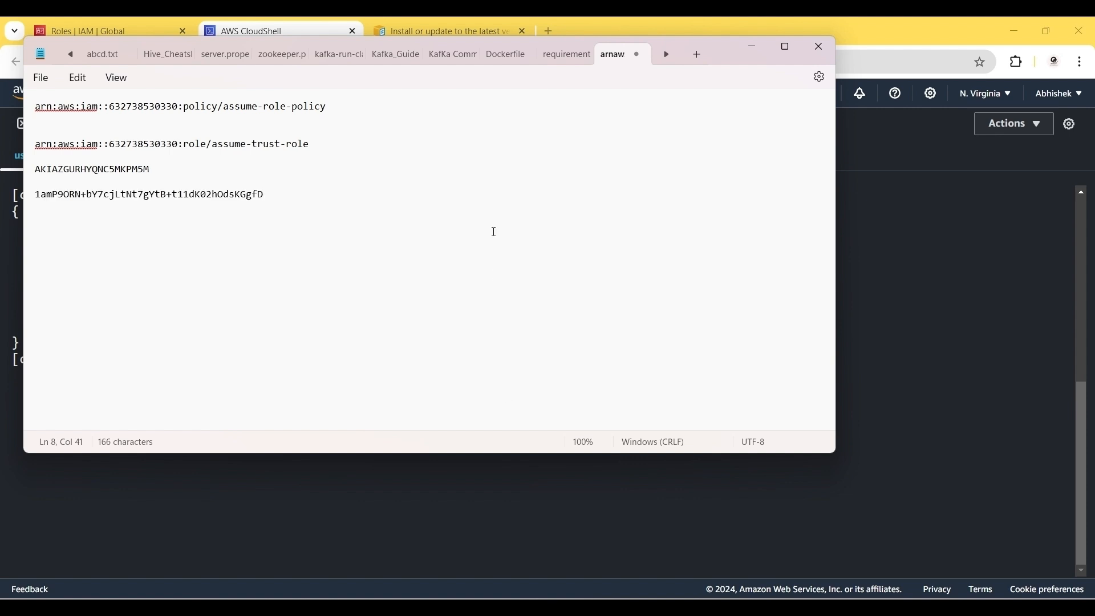
Open a Windows Command Prompt and shift its window aside over the CloudShell page
key(alt+Tab)
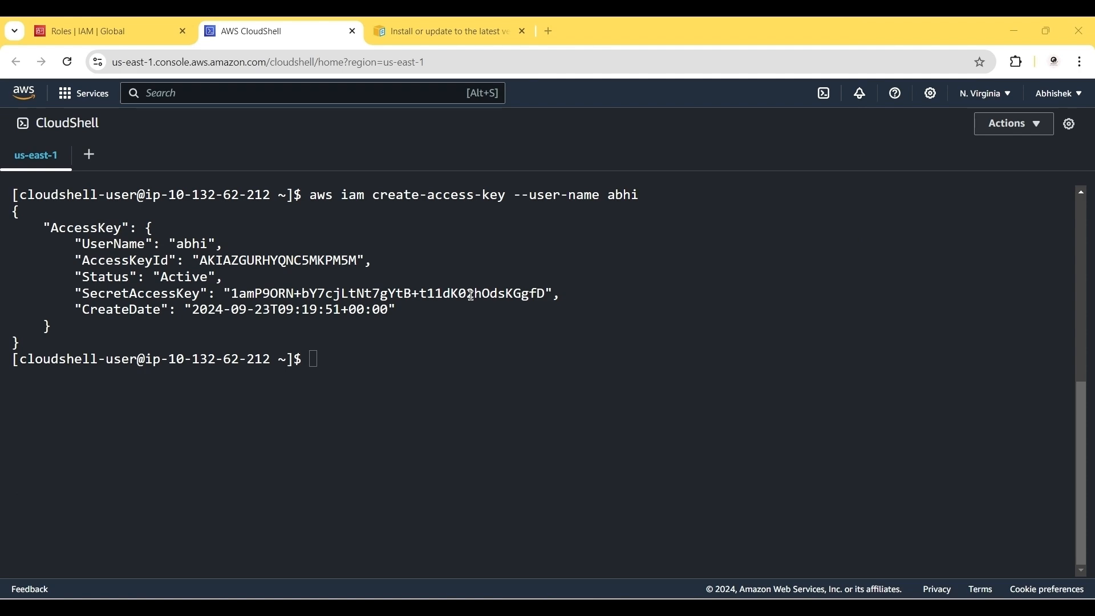
key(super)
text(cmd)
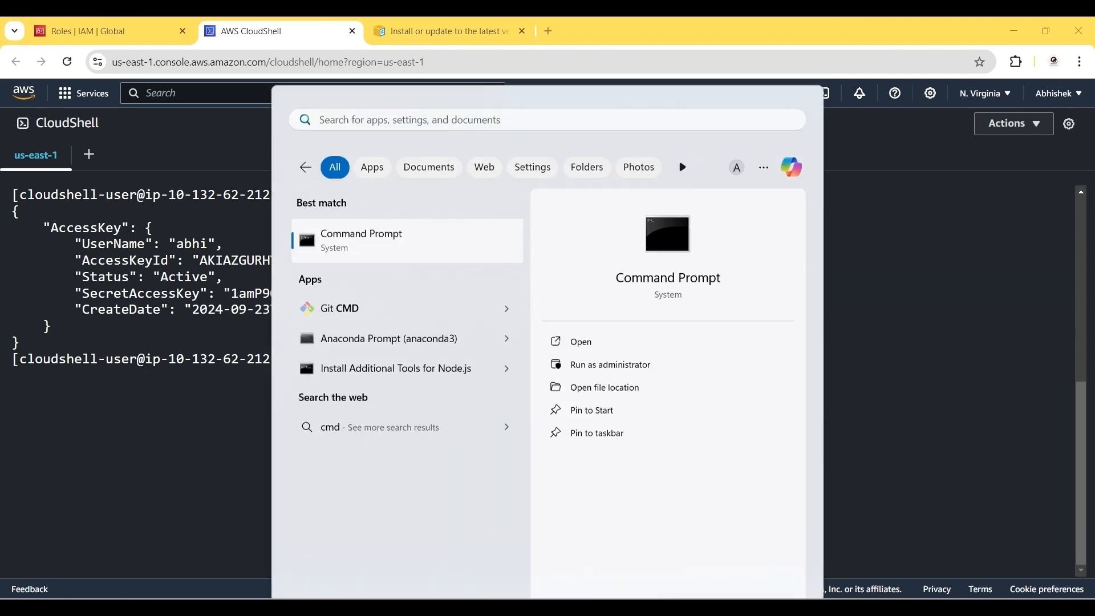
key(Return)
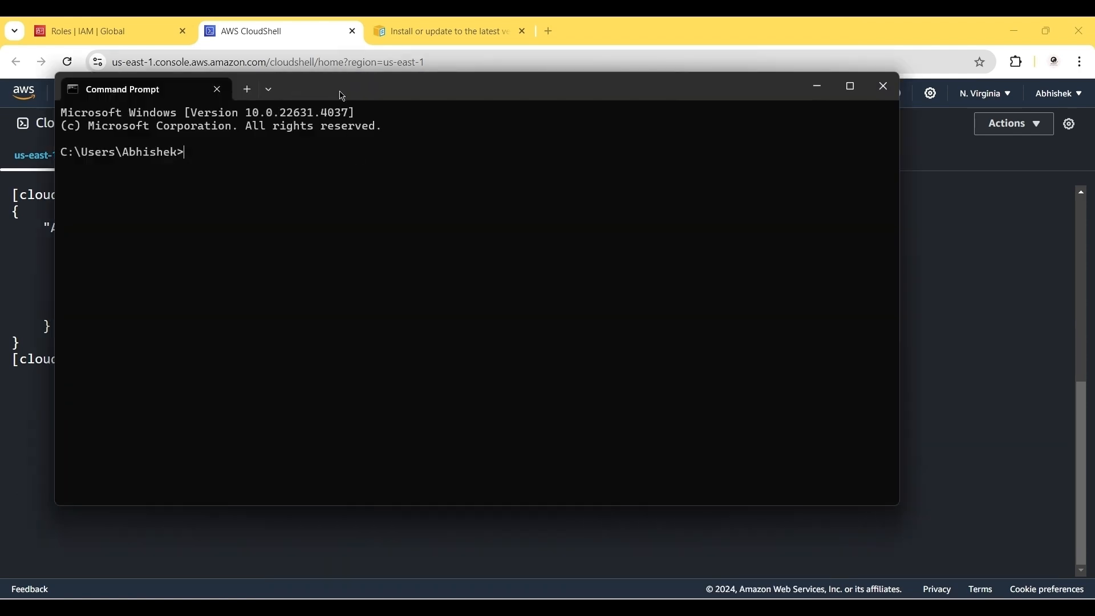
drag(341, 96, 512, 113)
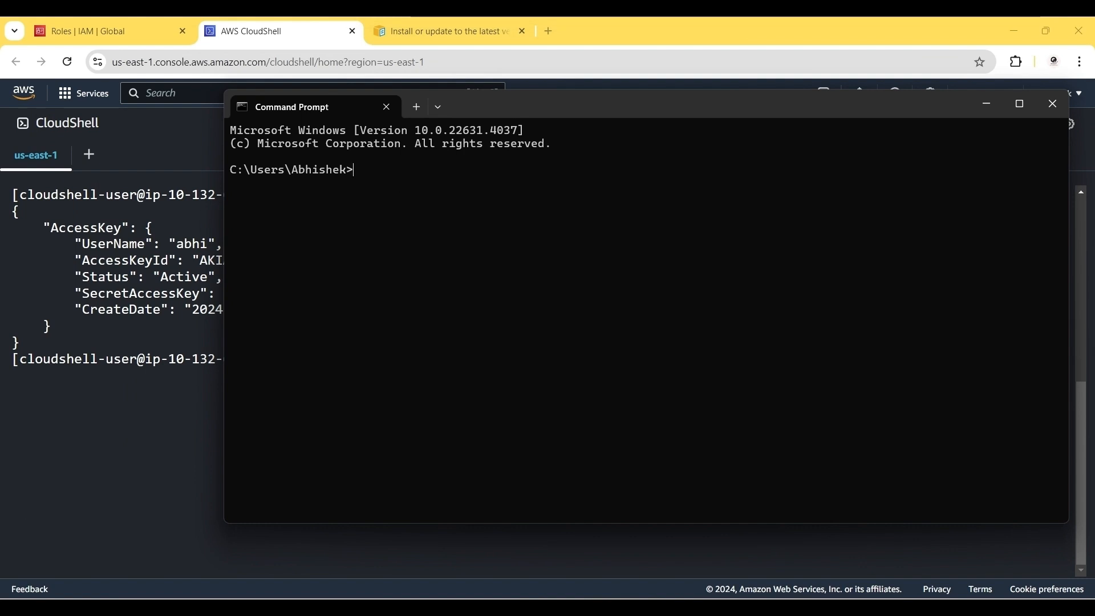
Run "aws configure" in the Command Prompt
text(aws confi)
key(BackSpace)
key(BackSpace)
text(nfig)
text(ure)
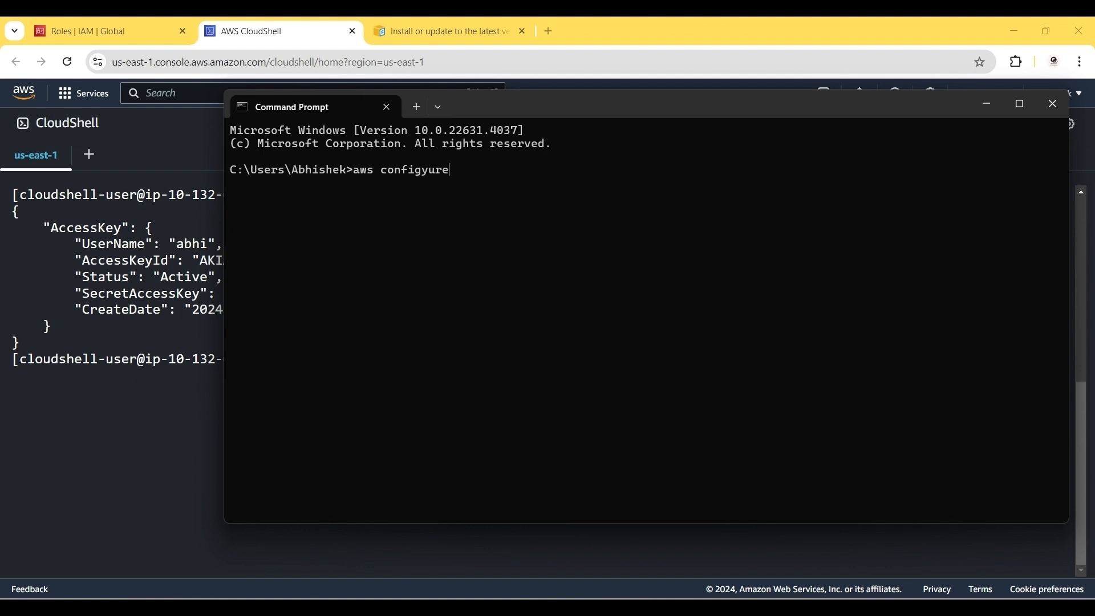
key(BackSpace)
key(BackSpace)
key(BackSpace)
key(BackSpace)
text(gure)
key(Return)
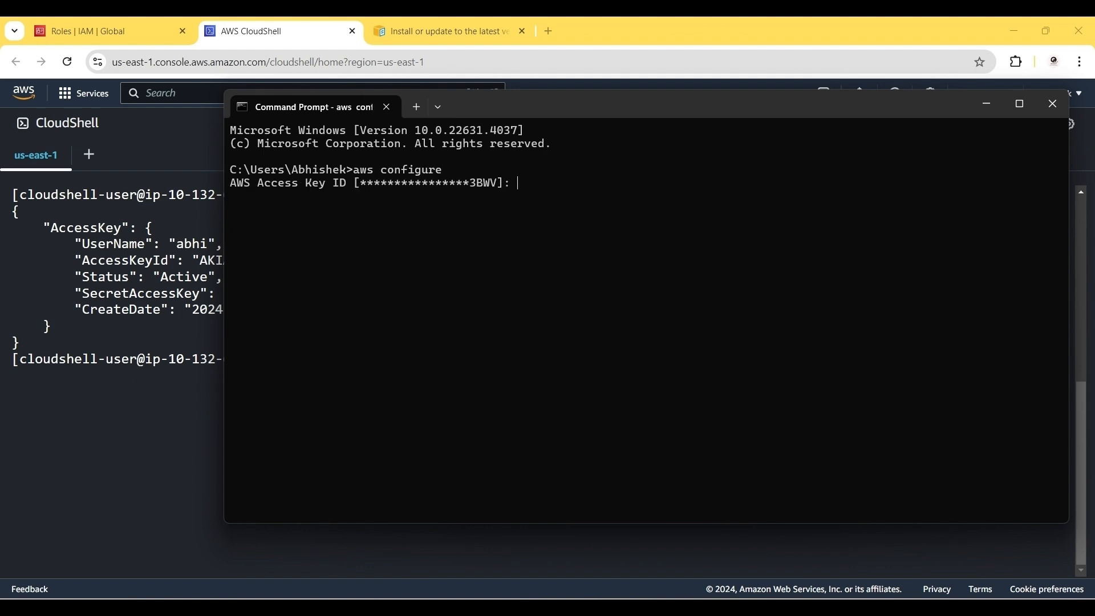
Copy the new user's access key ID from the CloudShell output and submit it at the AWS Access Key ID prompt
click(141, 250)
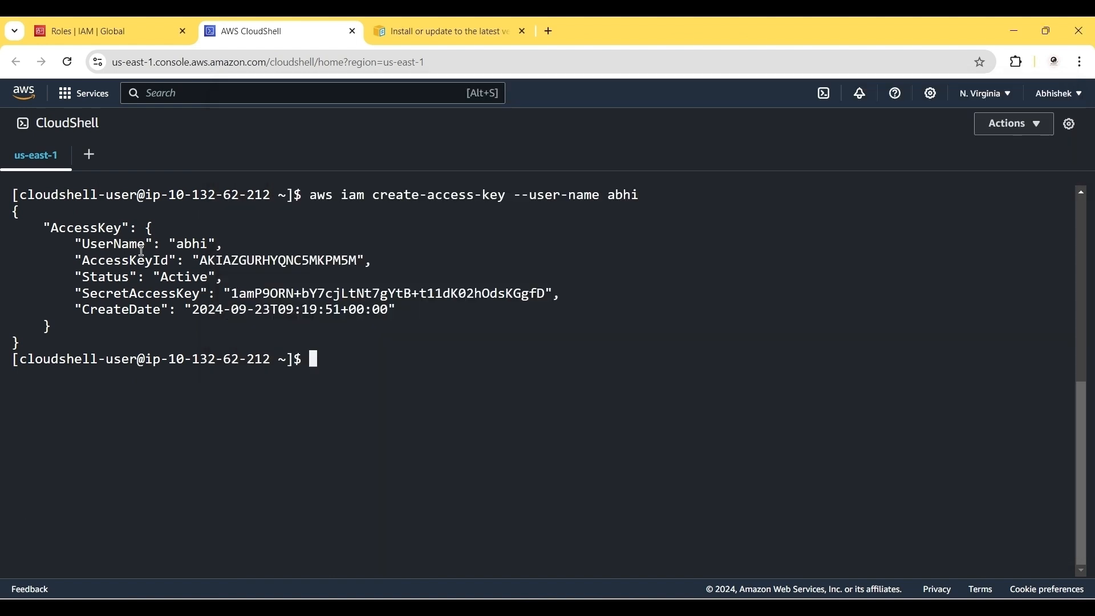
double_click(228, 260)
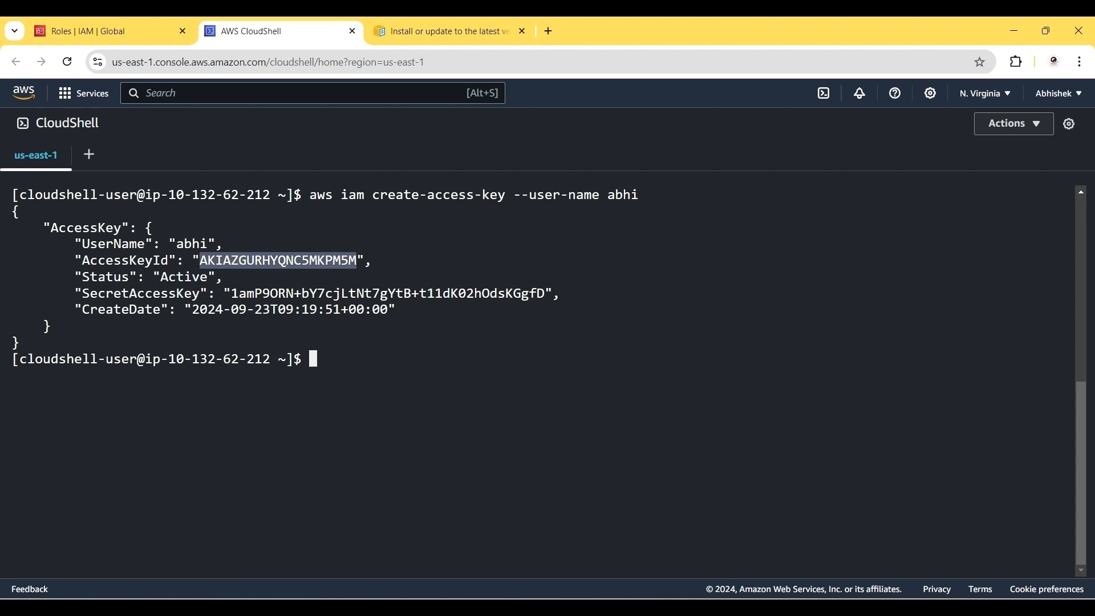
key(alt+Tab)
key(ctrl+v)
key(Return)
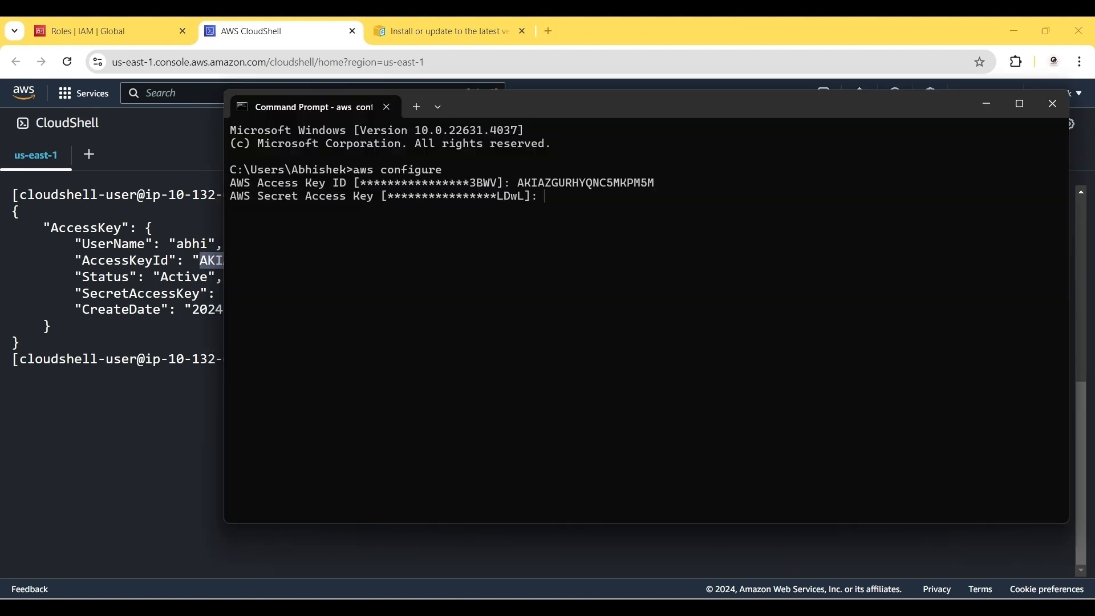
Copy the secret access key from CloudShell into the AWS Secret Access Key prompt, leaving default region and output format empty
click(221, 298)
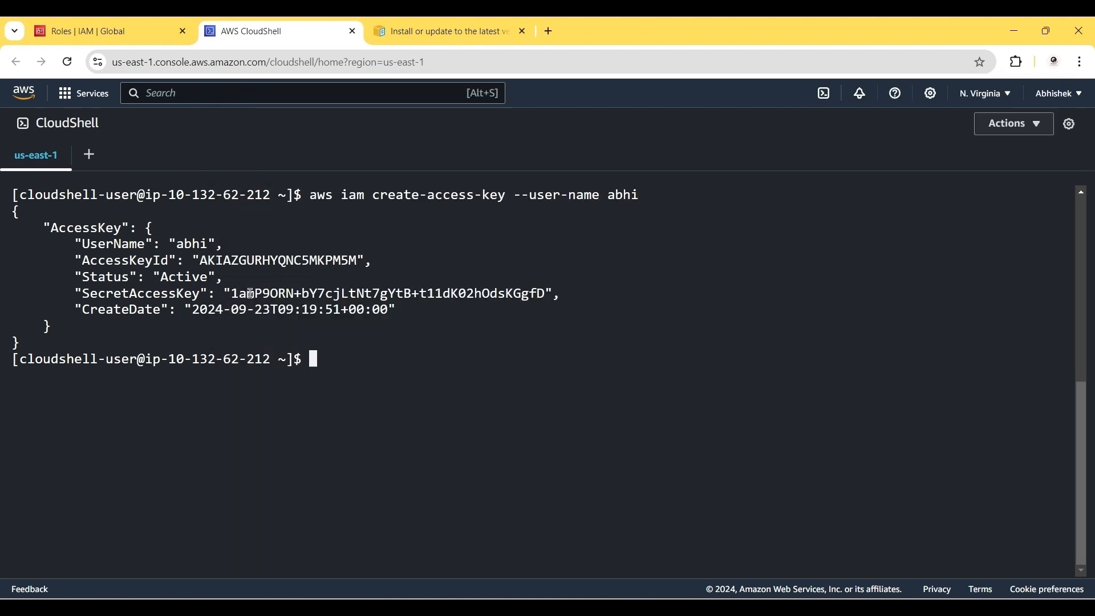
drag(545, 294, 242, 301)
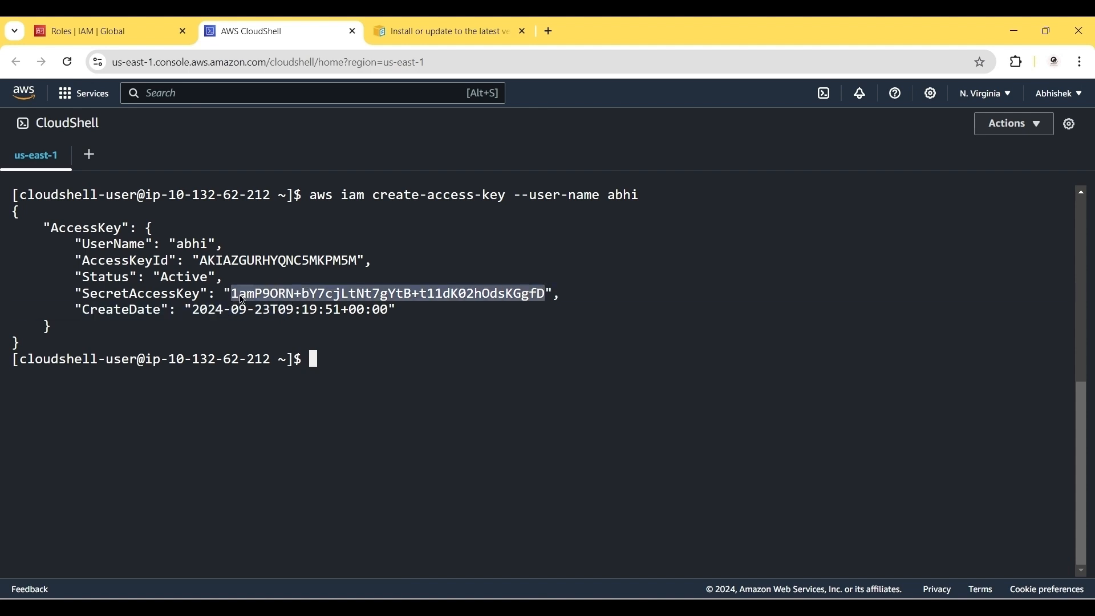
key(ctrl+c)
key(alt+Tab)
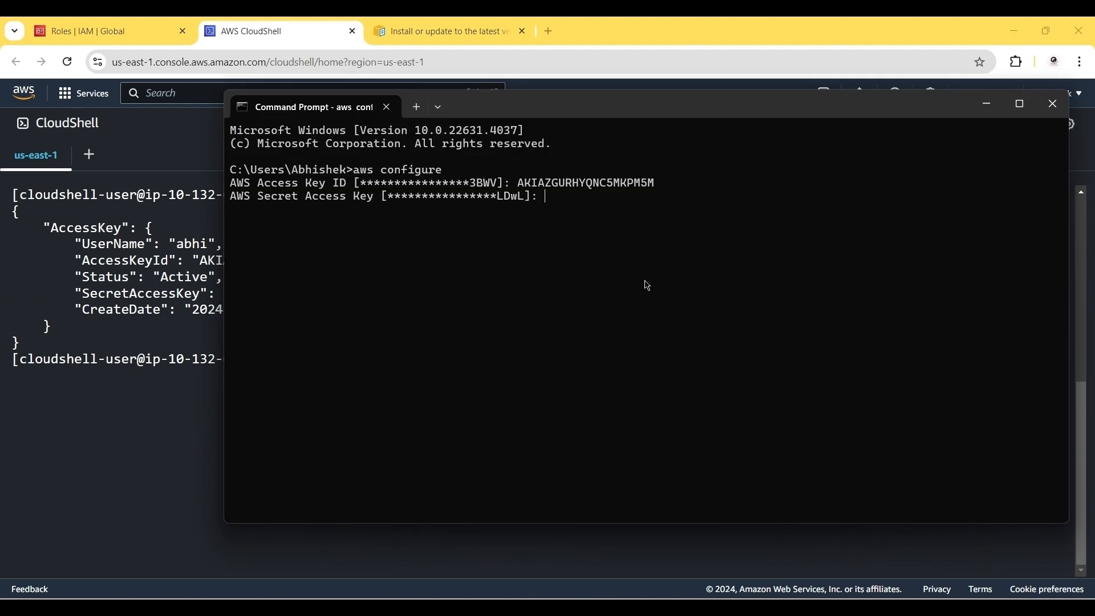
key(ctrl+v)
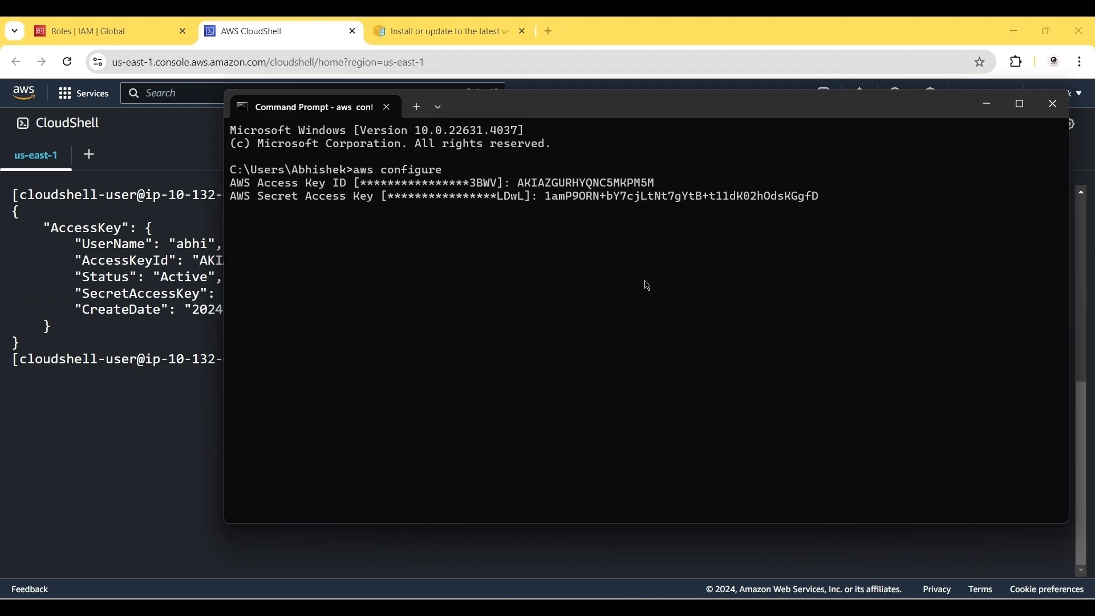
key(Return)
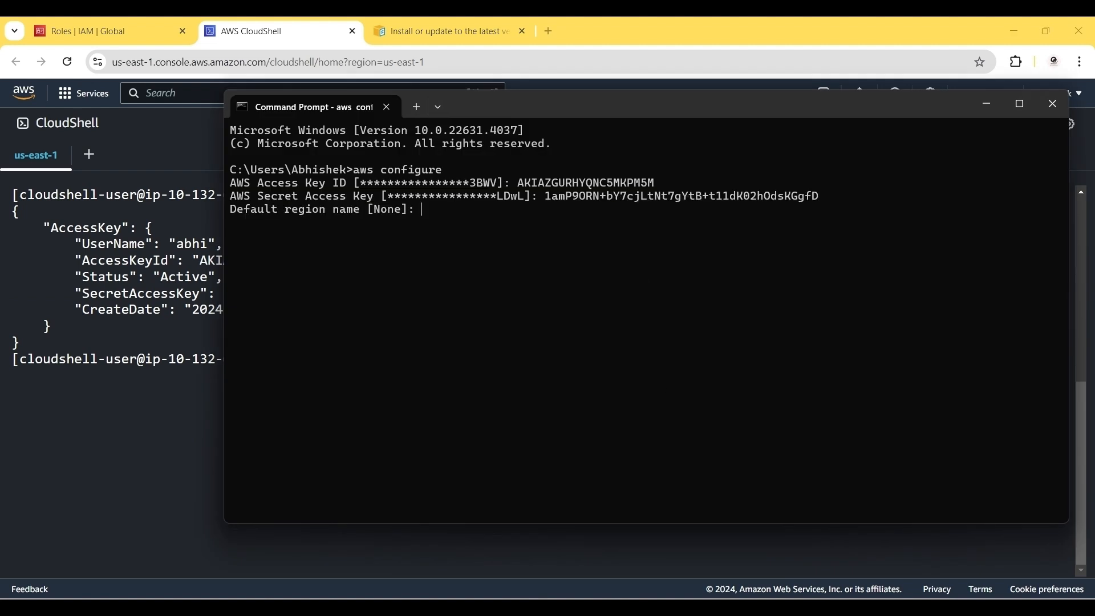
key(Return)
key(Return)
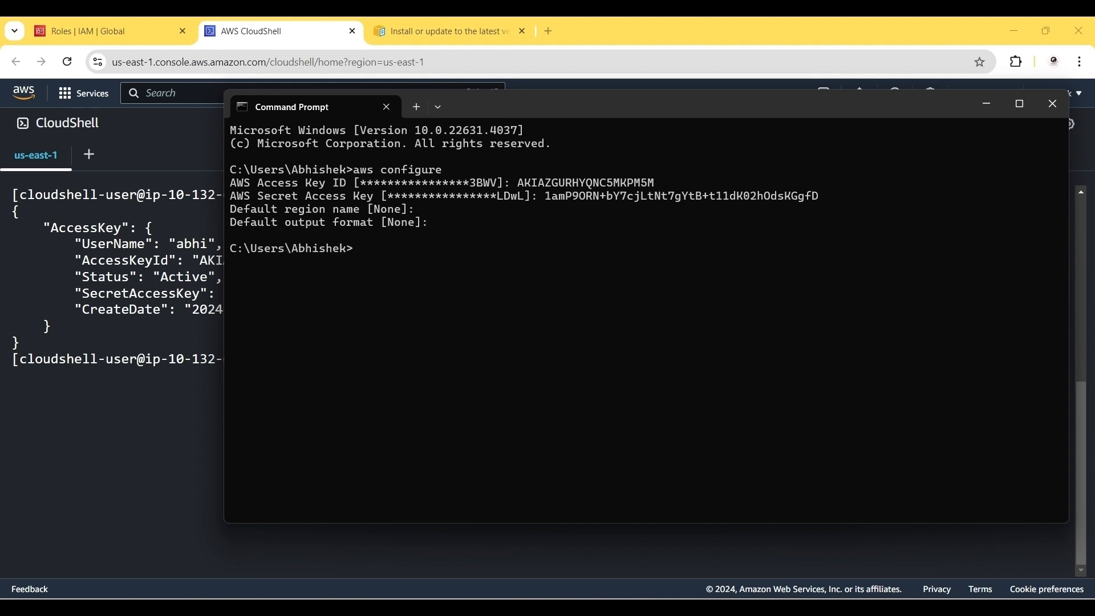
Run "aws sts get-caller-identity" in the maximized Command Prompt and try listing the S3 buckets with "aws s3 ls"
key(super+Up)
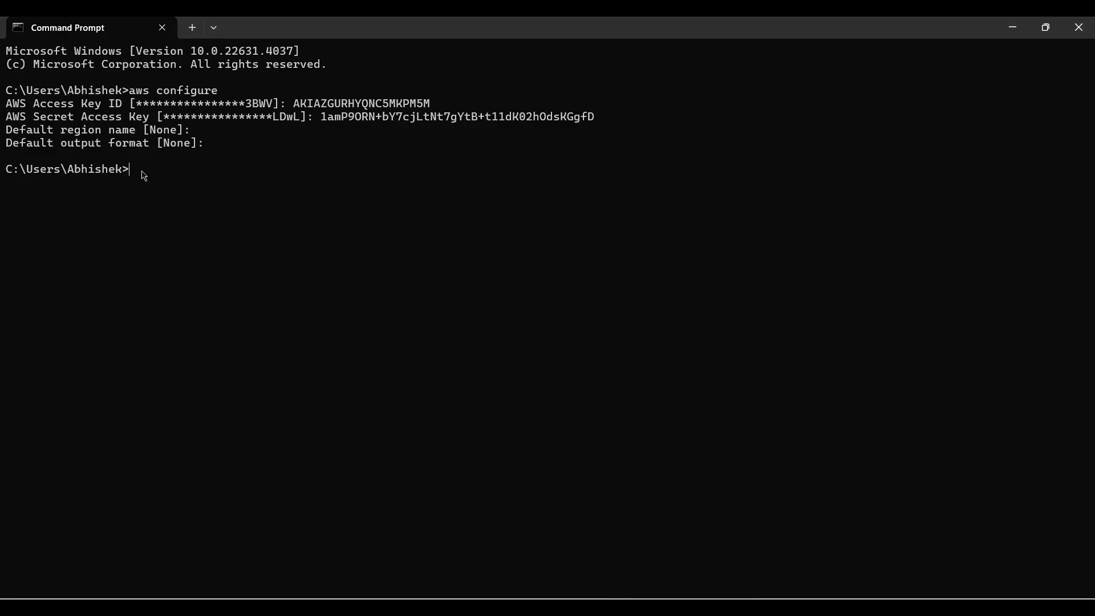
key(ctrl+v)
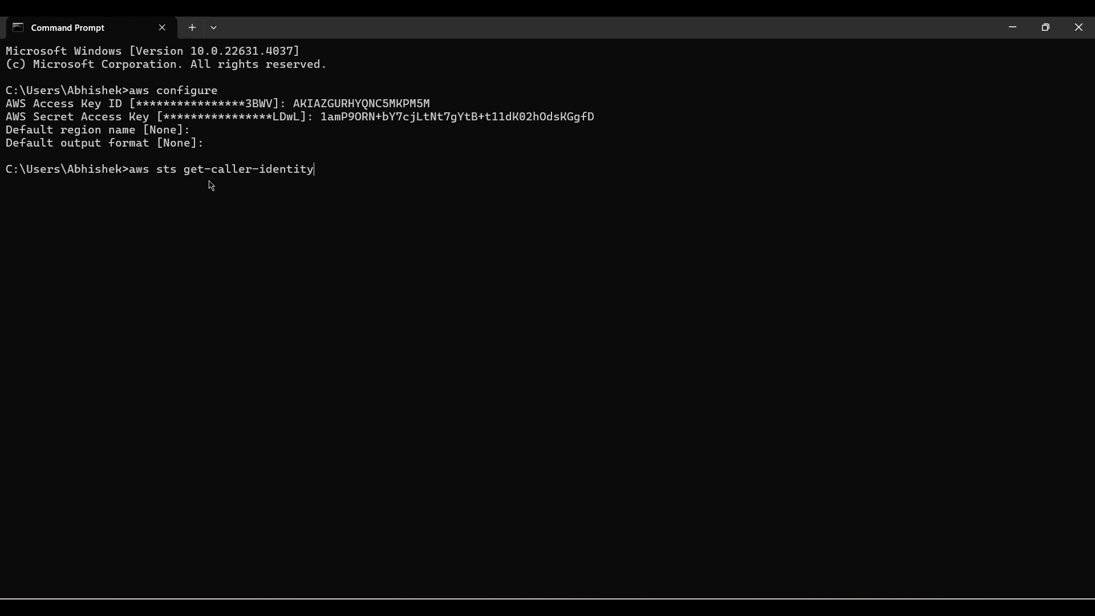
key(Return)
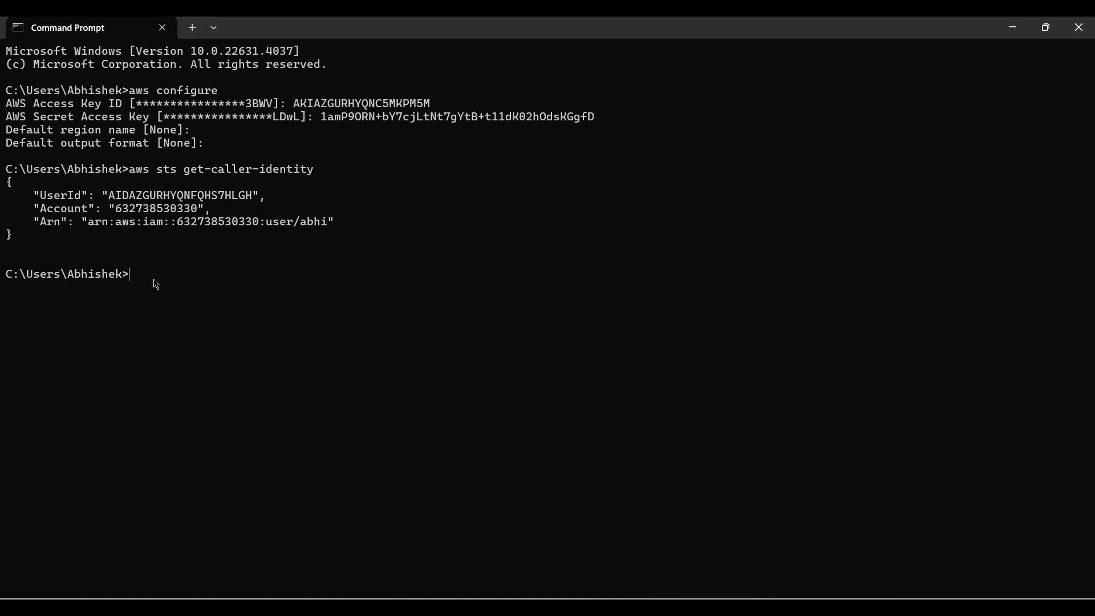
text(aws s3 ls)
key(Return)
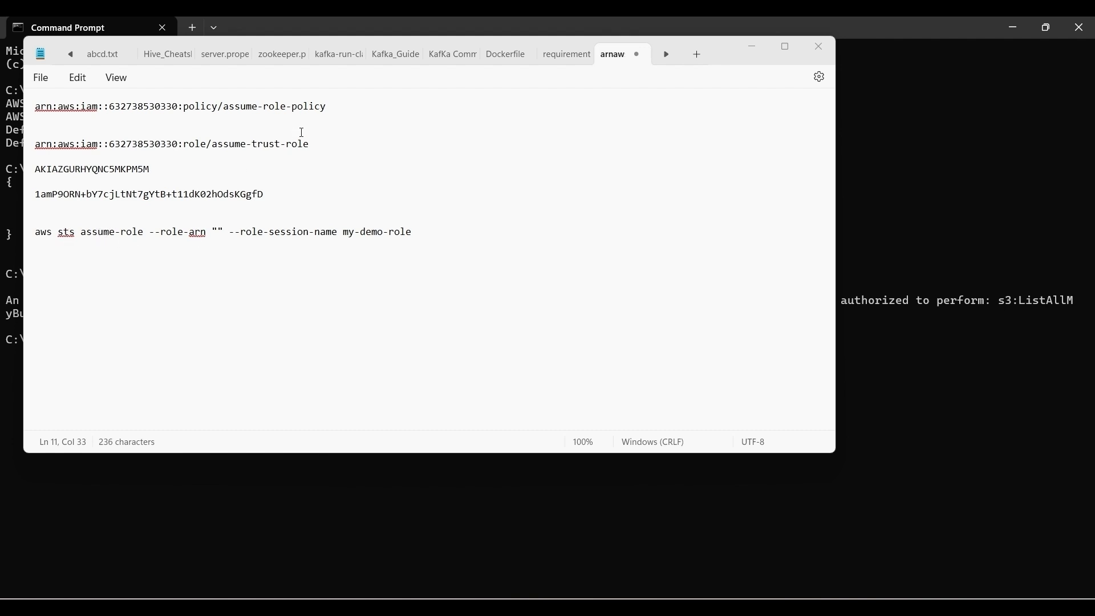
Copy the assume-trust-role ARN in Notepad and paste it between the empty quotes of the "aws sts assume-role" command
drag(311, 142, 38, 150)
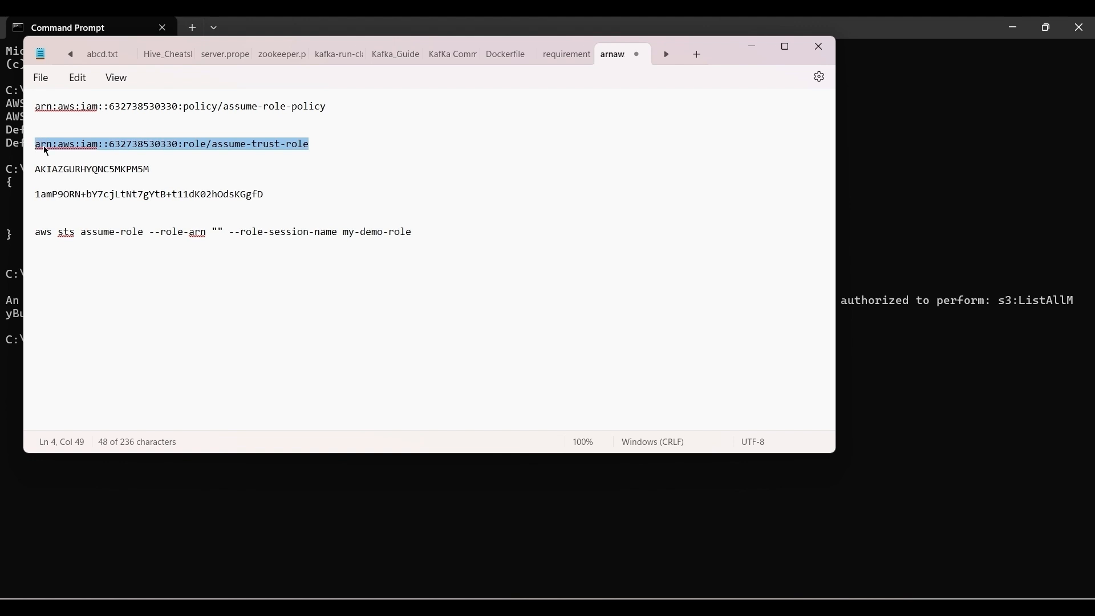
click(220, 232)
key(ctrl+v)
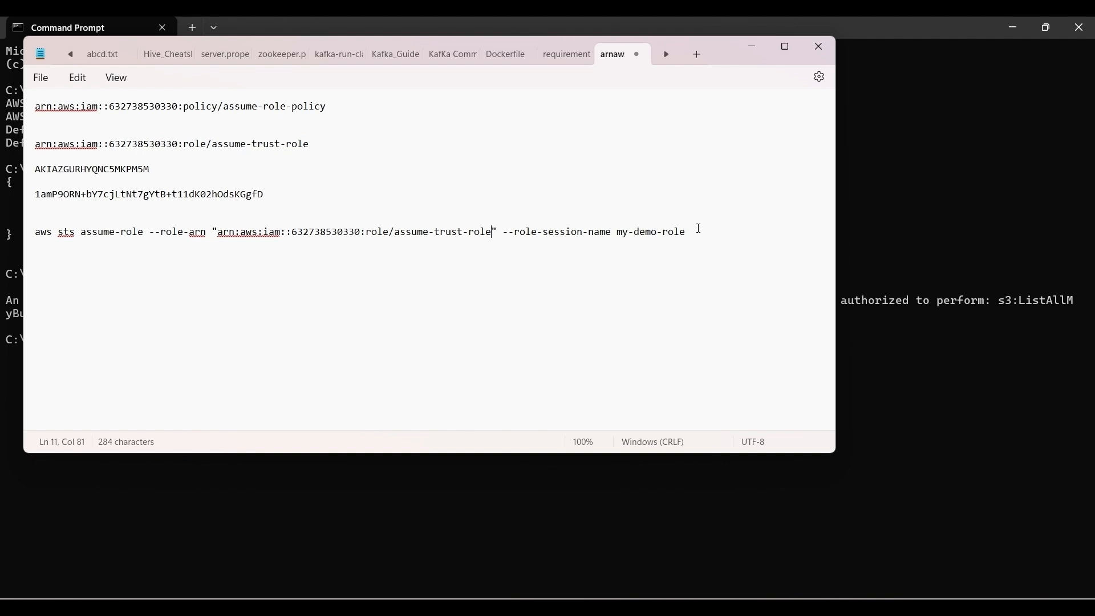
Copy the completed "aws sts assume-role" command with session name my-demo-role from Notepad and run it in the Command Prompt
drag(693, 232, 45, 244)
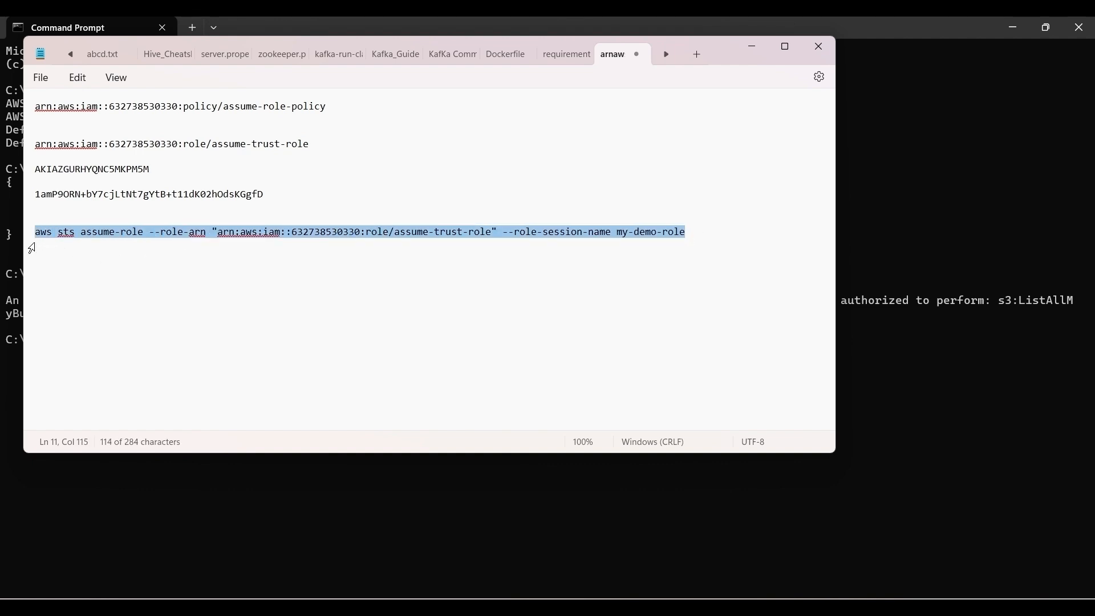
click(98, 484)
key(ctrl+v)
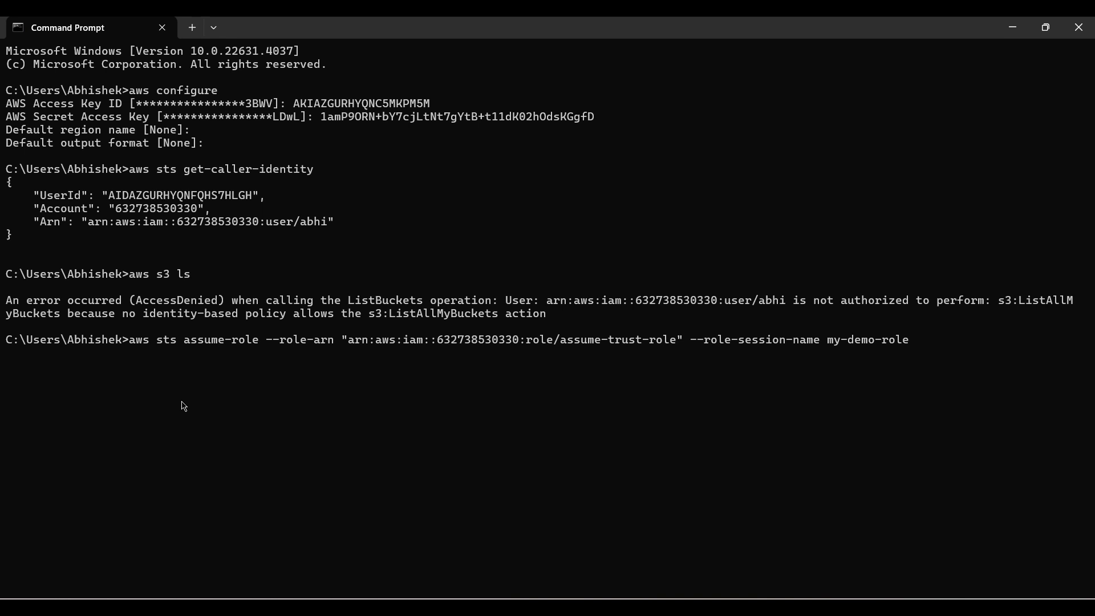
key(Return)
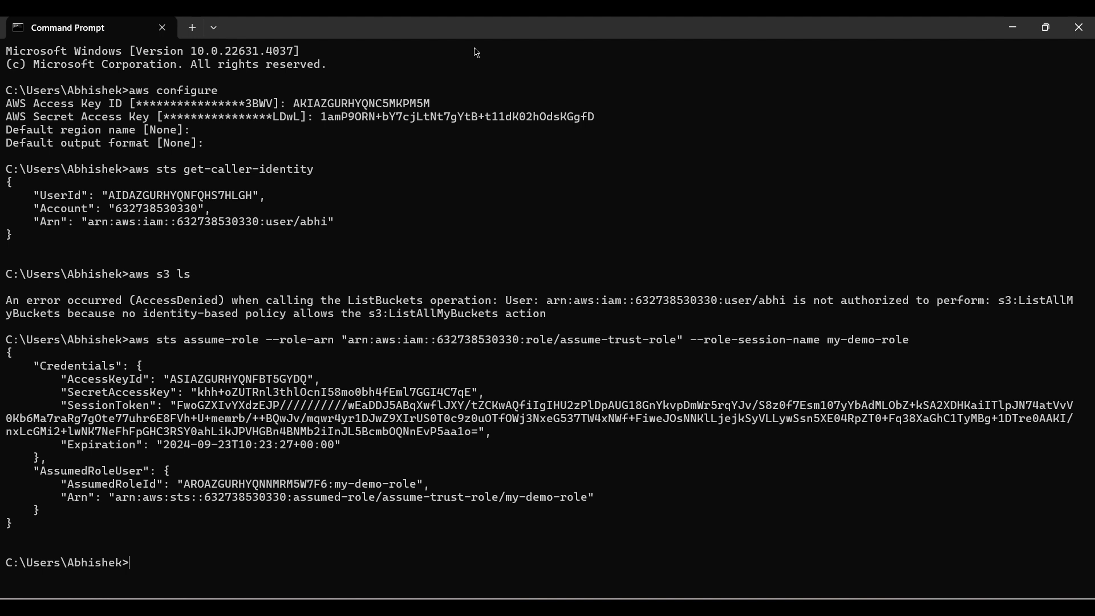
Set the AWS_ACCESS_KEY_ID environment variable to the temporary access key ID copied from the assume-role output
key(ctrl+v)
double_click(270, 378)
key(ctrl+c)
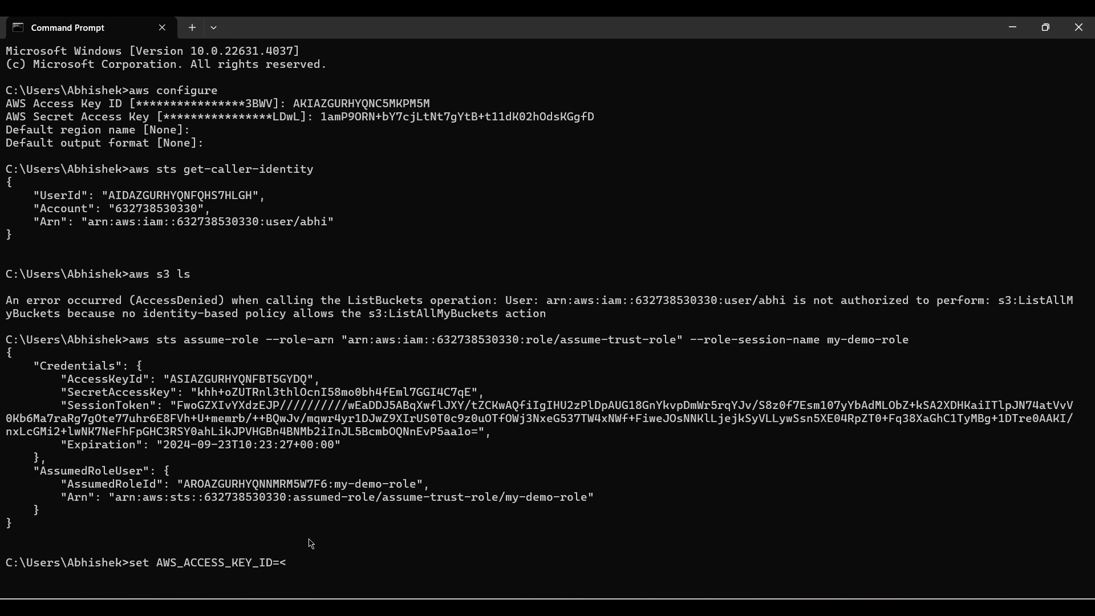
key(BackSpace)
key(ctrl+v)
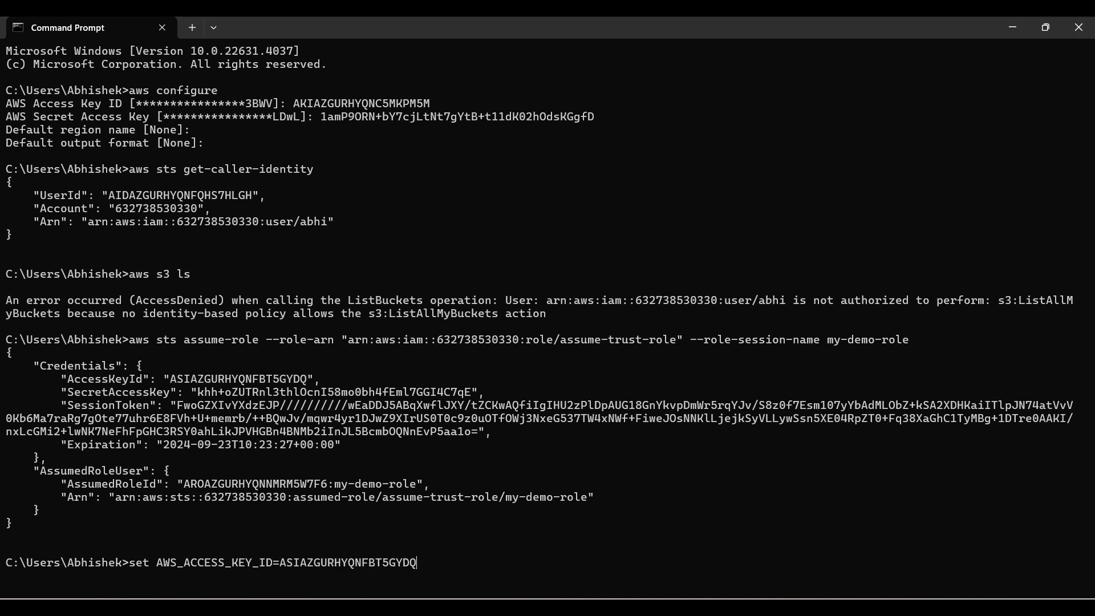
key(Return)
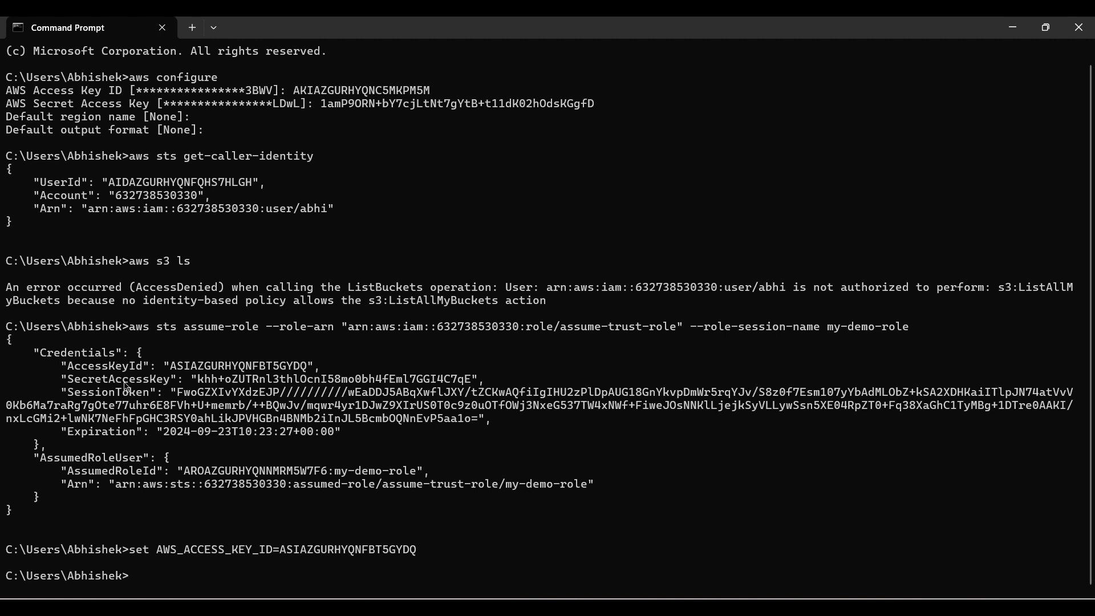
Set the AWS_SECRET_ACCESS_KEY environment variable to the full temporary secret access key copied from the assume-role output
key(ctrl+v)
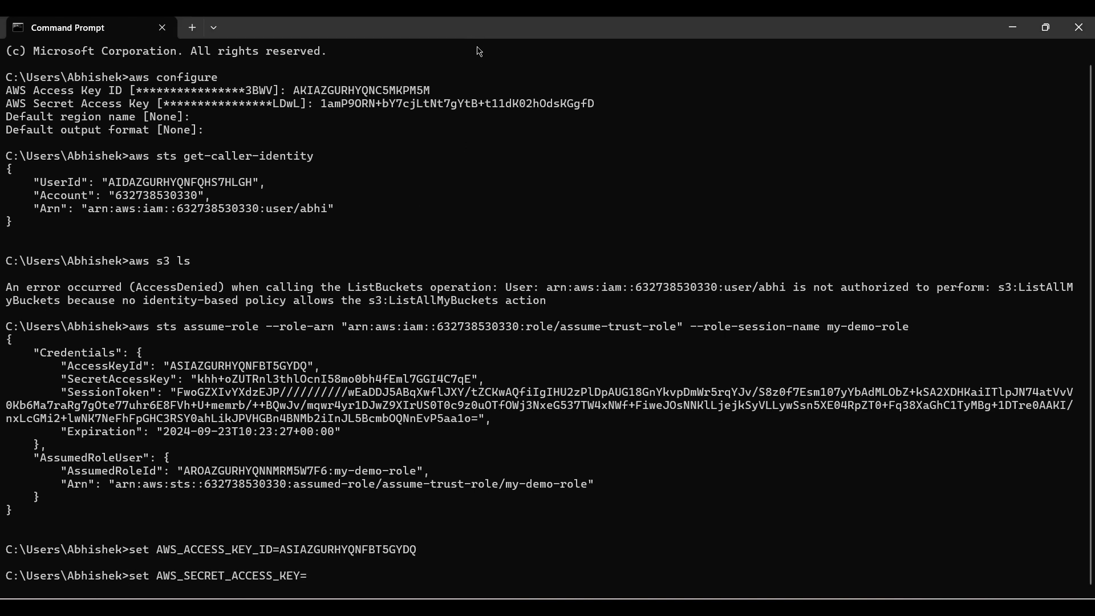
double_click(325, 380)
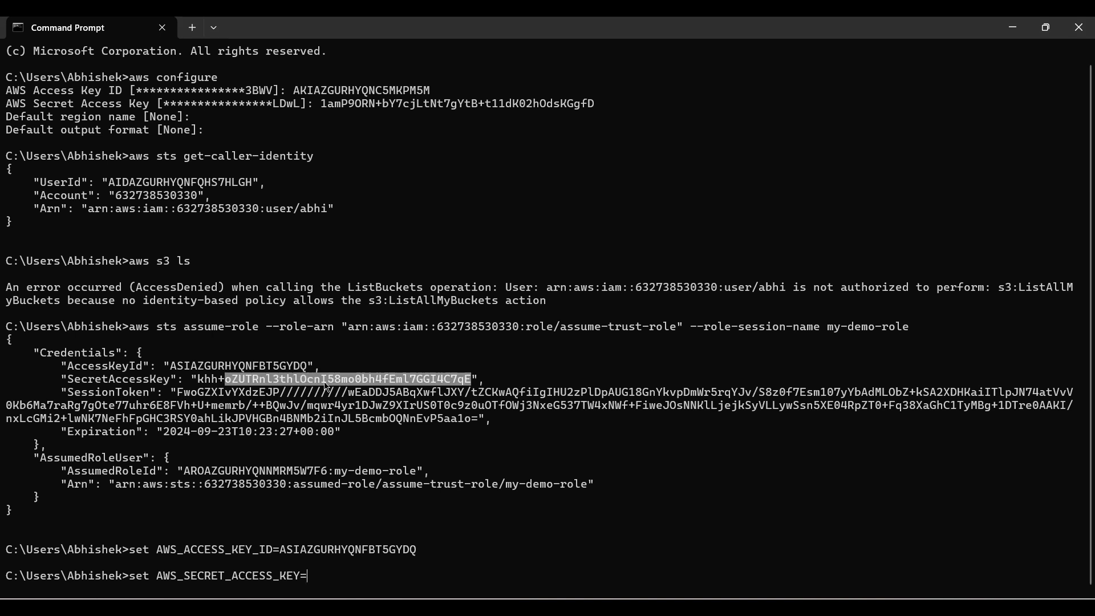
click(325, 385)
drag(472, 380, 201, 382)
key(ctrl+c)
key(ctrl+v)
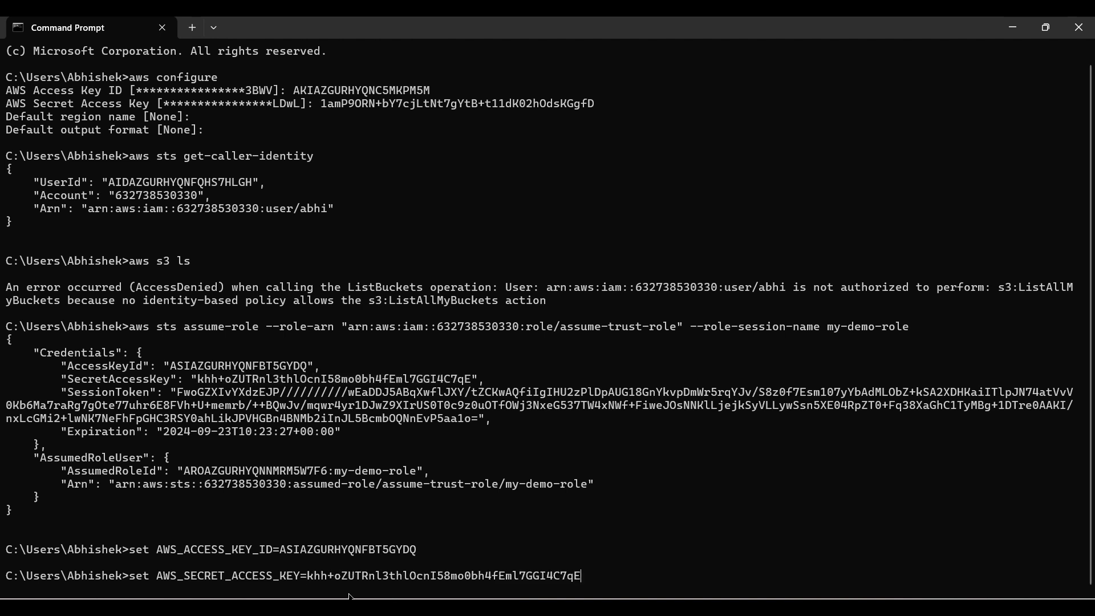
key(Return)
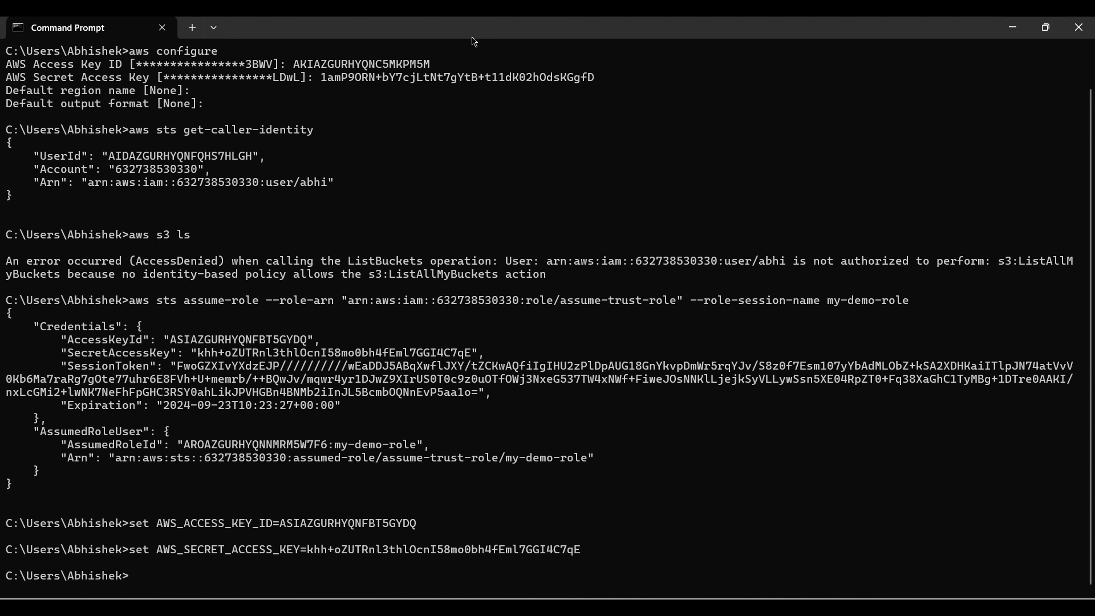
Set the AWS_SESSION_TOKEN environment variable to the full session token copied from the assume-role output
key(ctrl+v)
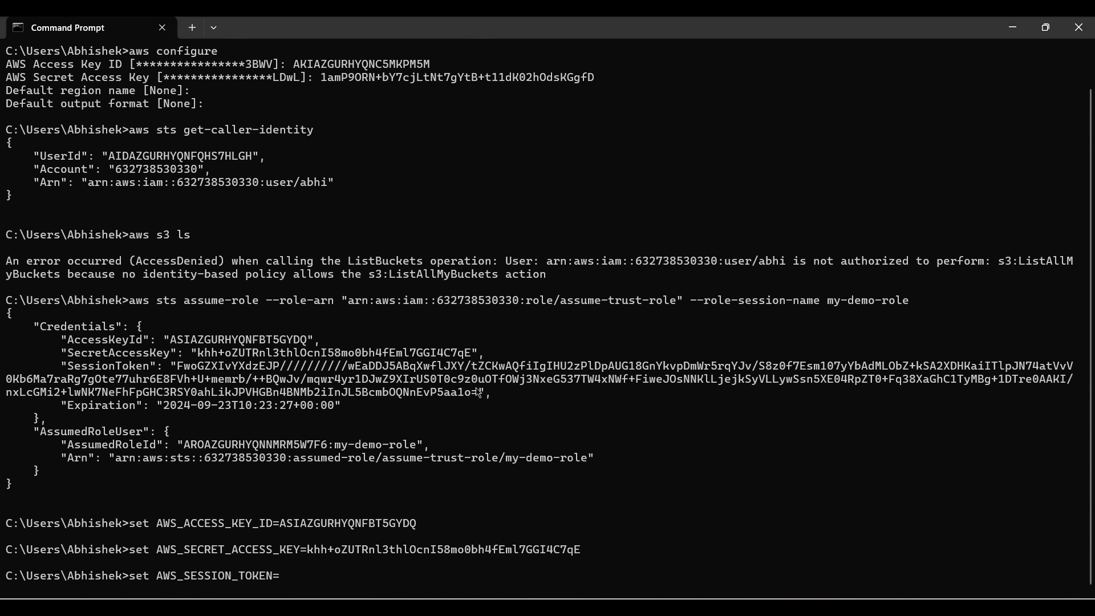
drag(479, 393, 300, 368)
drag(221, 368, 180, 373)
key(ctrl+c)
key(ctrl+v)
key(Return)
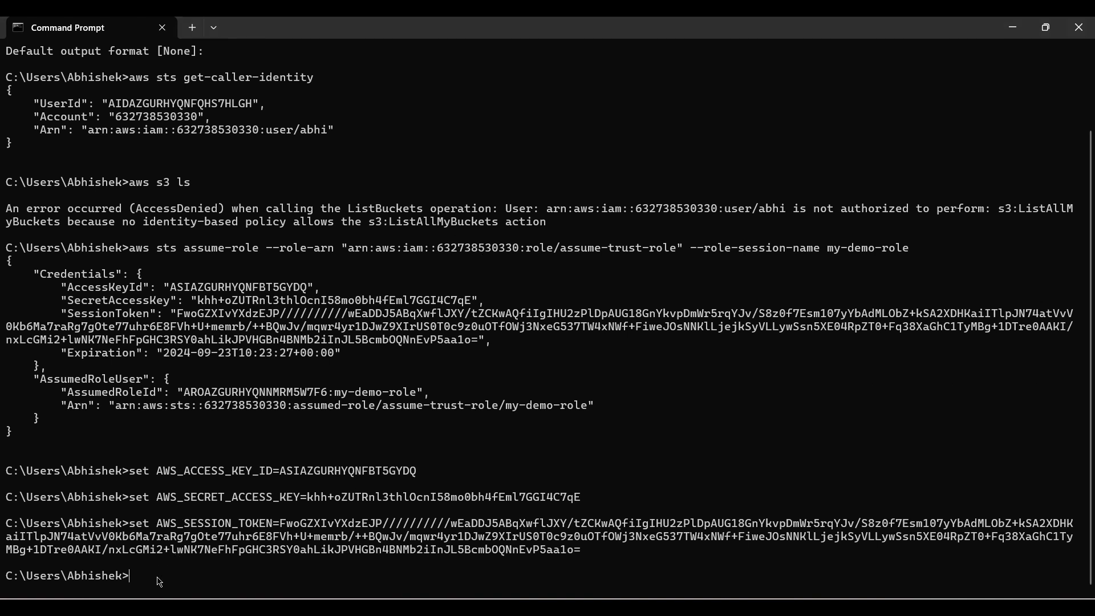
List the S3 buckets with "aws s3 ls" using the assumed role's temporary credentials
text(aws s3 ls)
key(Return)
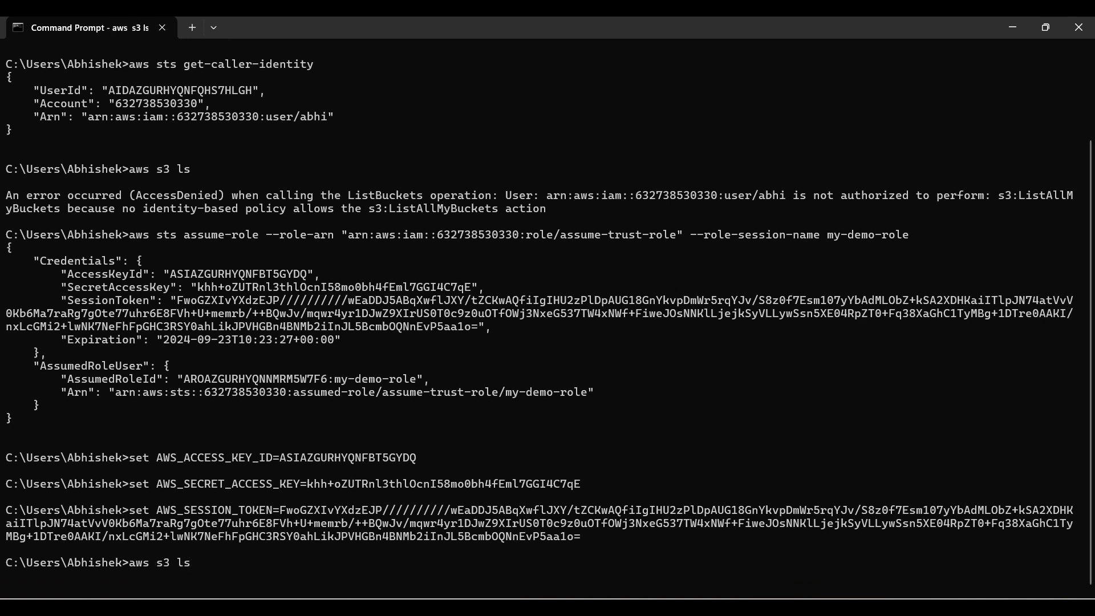